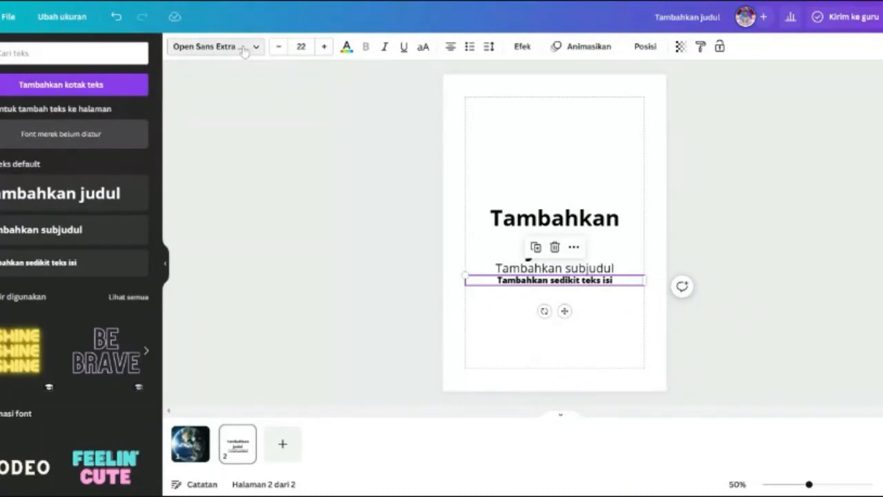
- Set the font of the body text line "Tambahkan sedikit teks isi" to Open Sans
click(247, 47)
click(53, 143)
click(347, 257)
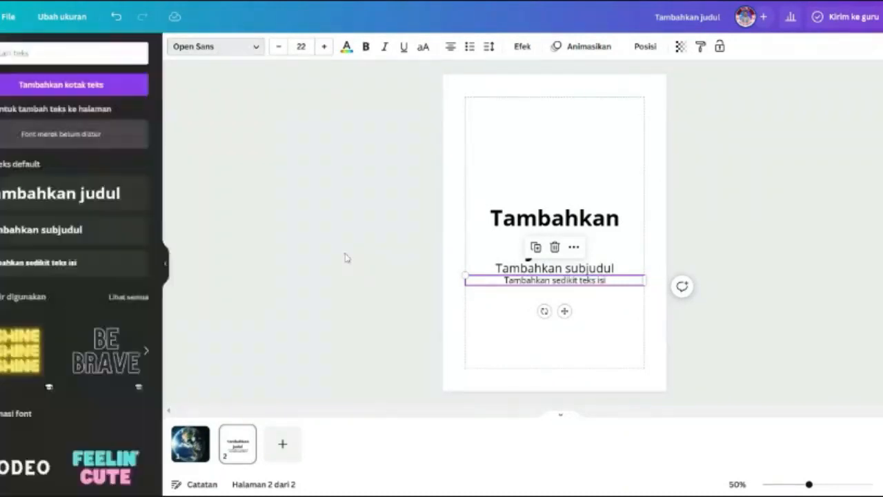
- Scale the heading, subheading and body text down together until the heading is about size 23.9
click(550, 224)
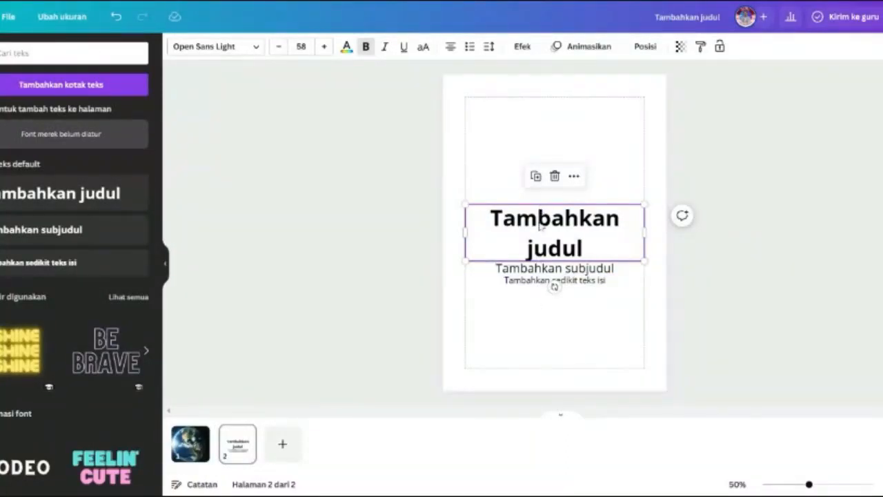
drag(408, 190, 550, 219)
click(582, 246)
click(529, 222)
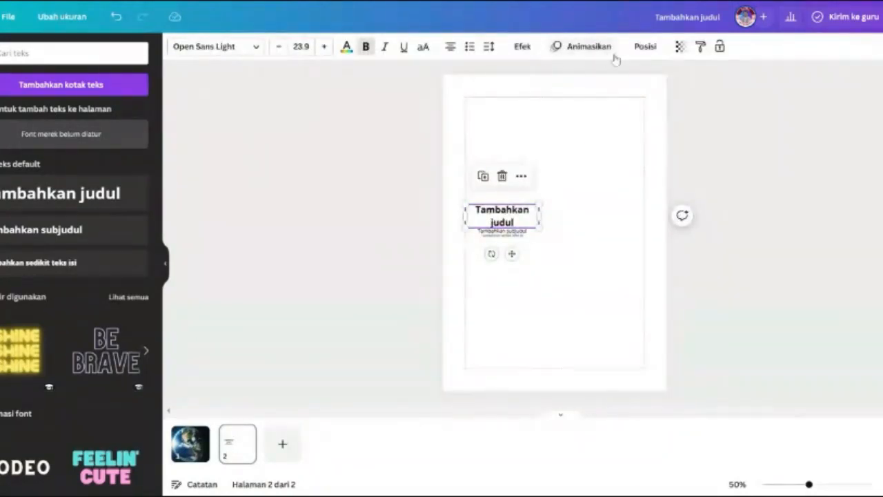
- Adjust the heading's line spacing, fit it on one line, and move the subheading and body text closer beneath it
click(489, 46)
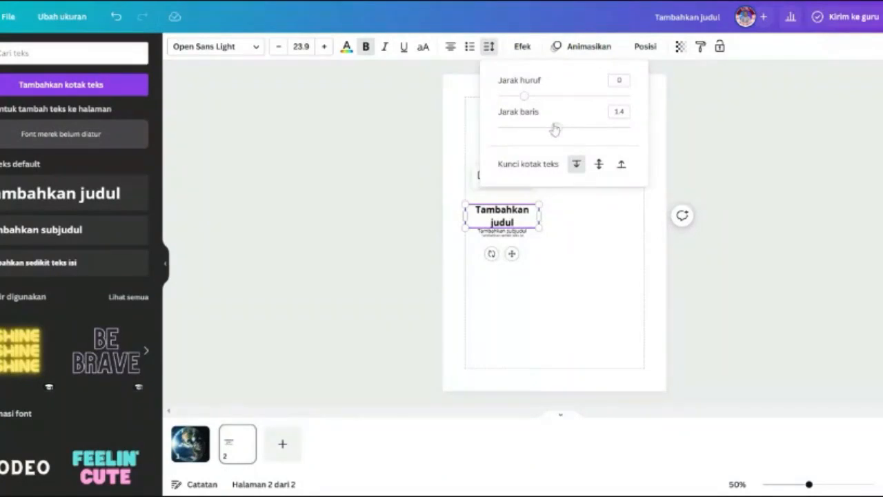
mouse_move(556, 129)
mouse_down()
mouse_move(542, 129)
mouse_move(560, 133)
mouse_up()
click(450, 216)
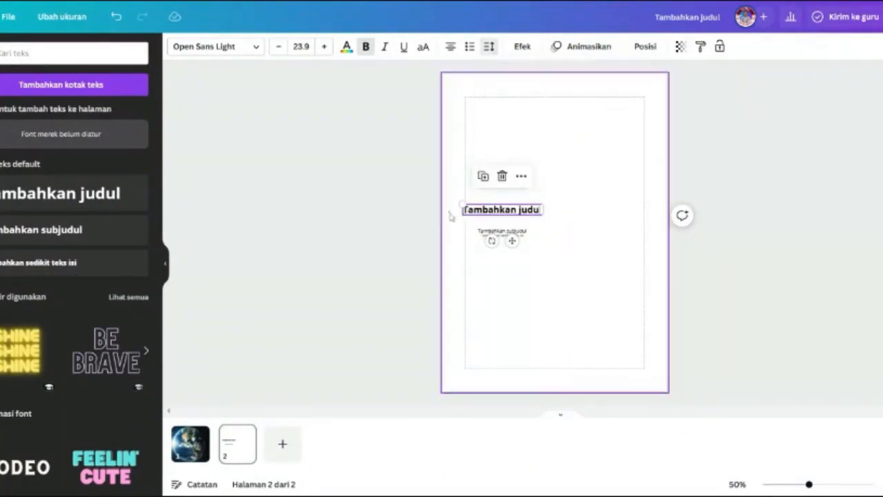
drag(458, 221, 513, 227)
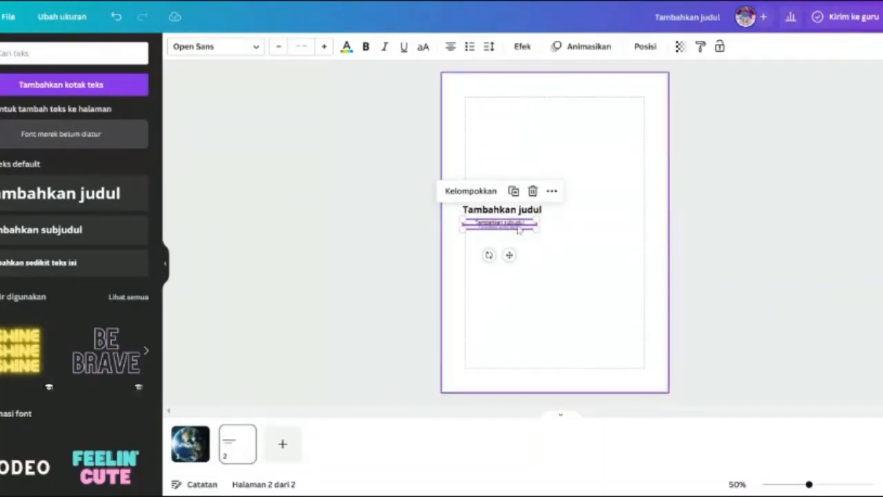
- Move the heading down slightly so it sits just above the subheading
drag(810, 484, 820, 484)
click(582, 293)
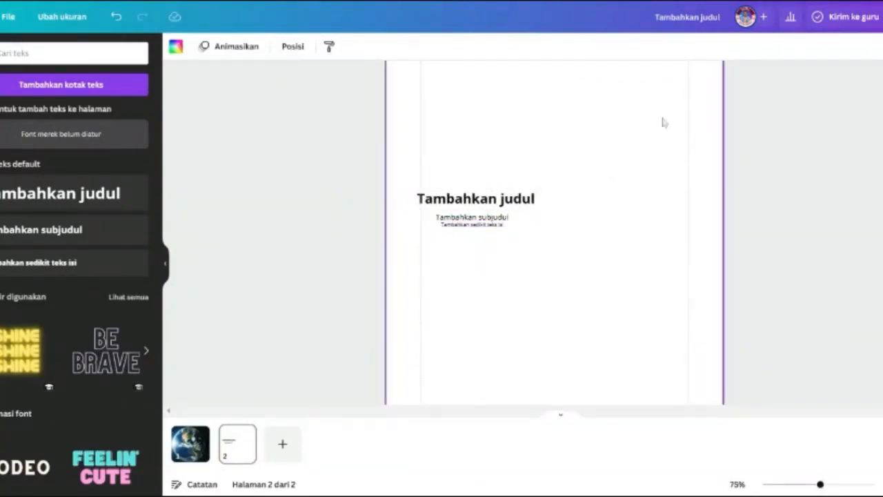
drag(438, 197, 440, 203)
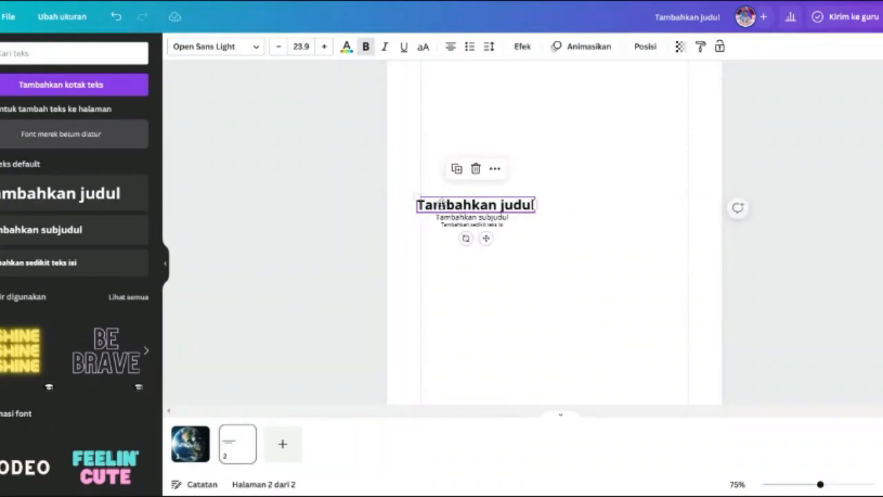
- Duplicate the heading, subheading and body text, and place the copy in the upper-right part of the page
drag(352, 178, 498, 262)
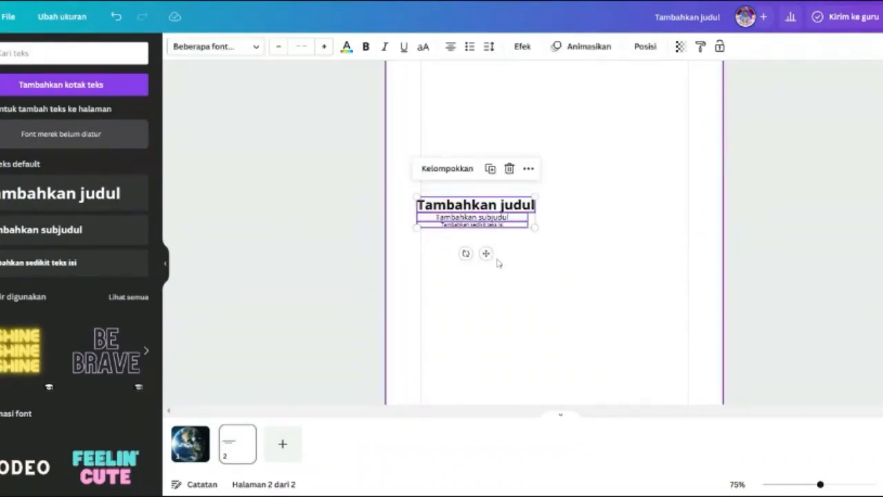
key(ctrl+d)
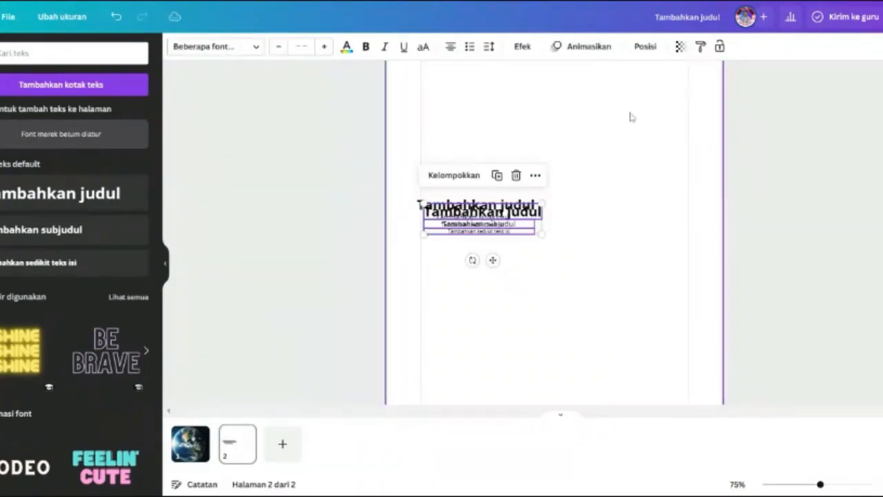
drag(497, 222, 654, 116)
click(483, 155)
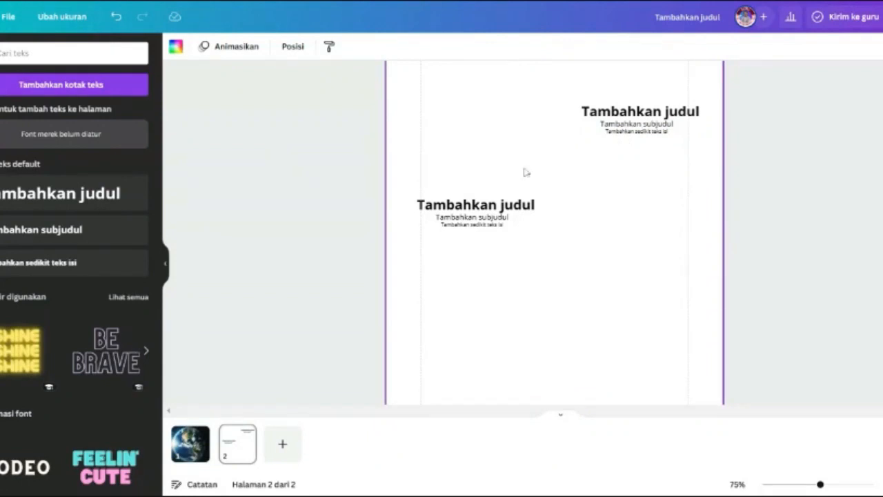
- Left-align the three texts in the lower-left block and shift the block slightly right, inside the page margin
drag(463, 168, 476, 253)
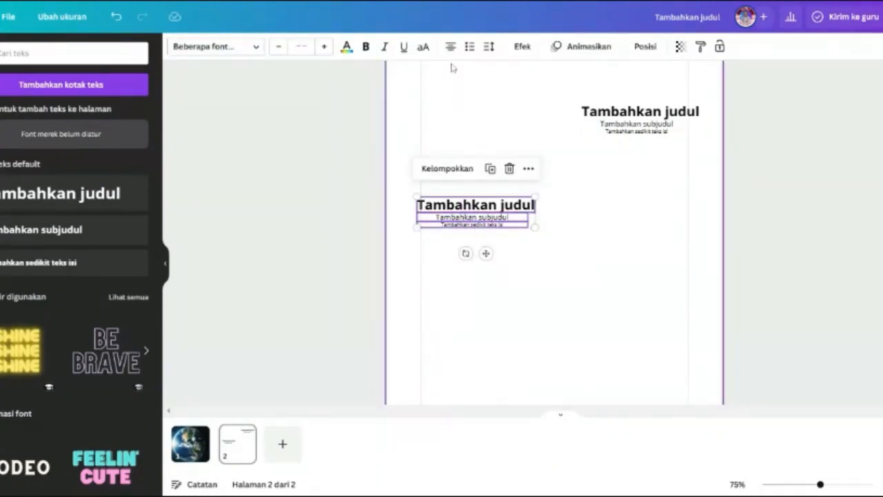
click(642, 48)
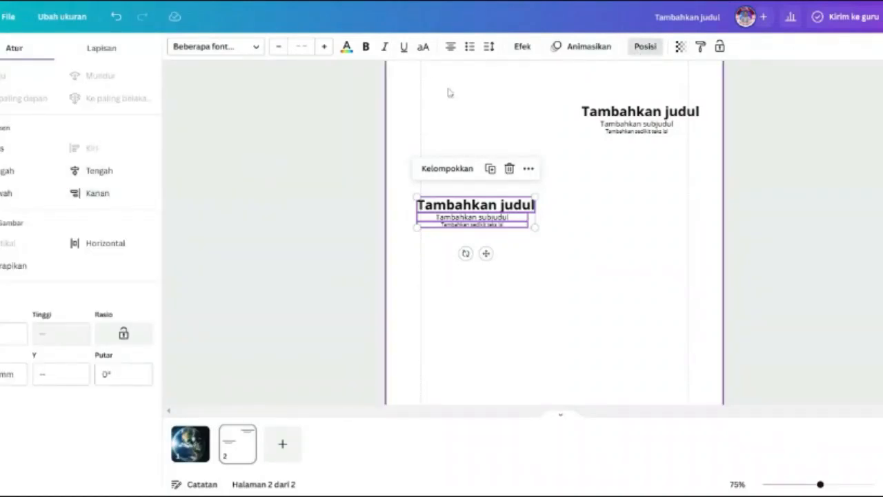
click(451, 50)
click(364, 126)
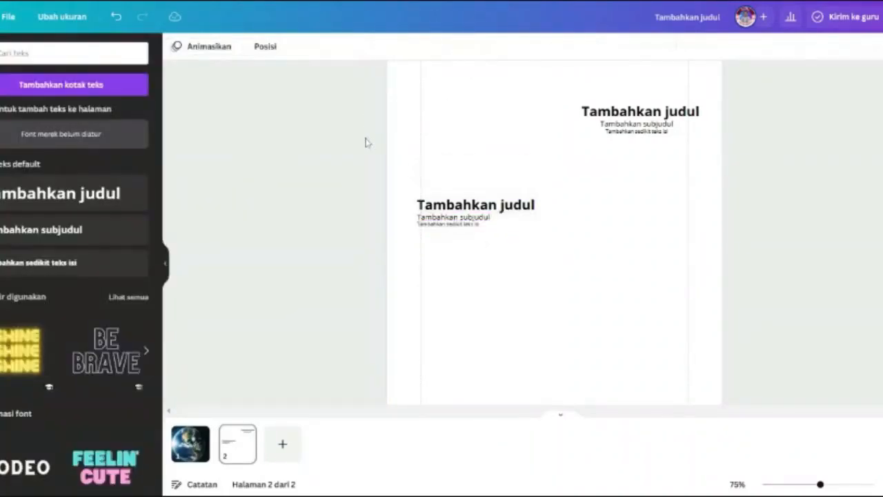
drag(399, 188, 458, 218)
click(328, 225)
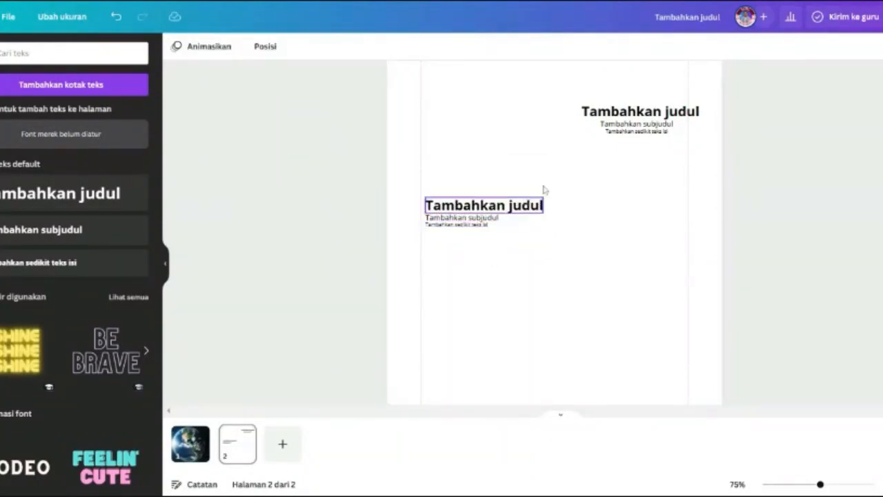
- Left-align the three texts in the upper-right block
drag(586, 99, 653, 159)
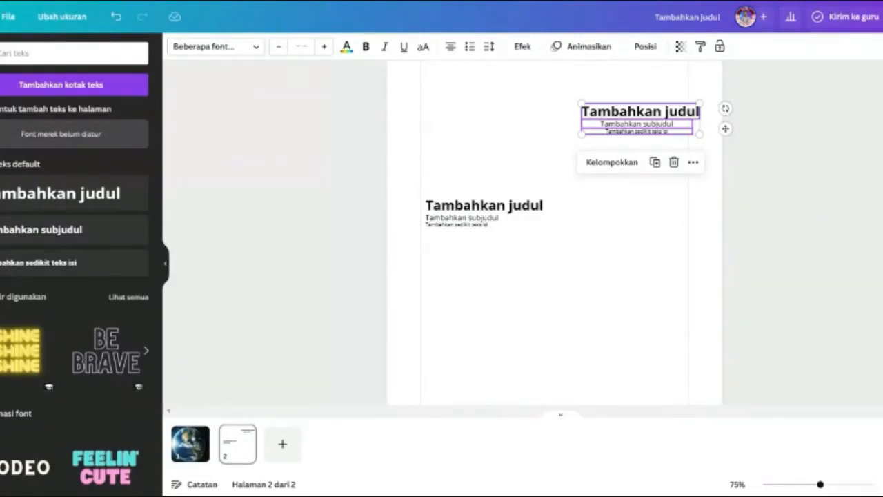
click(449, 50)
click(491, 103)
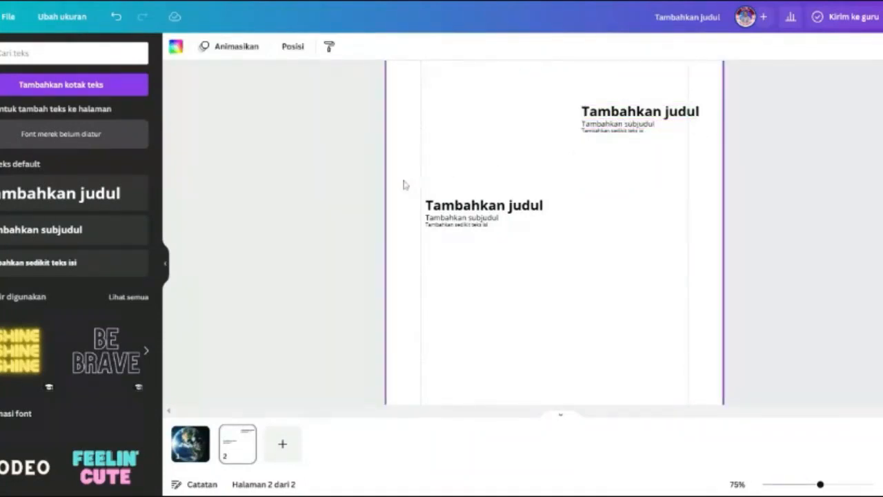
- Snap the lower text block to the page's left margin and the upper text block to the right margin
drag(395, 182, 556, 243)
drag(476, 208, 472, 228)
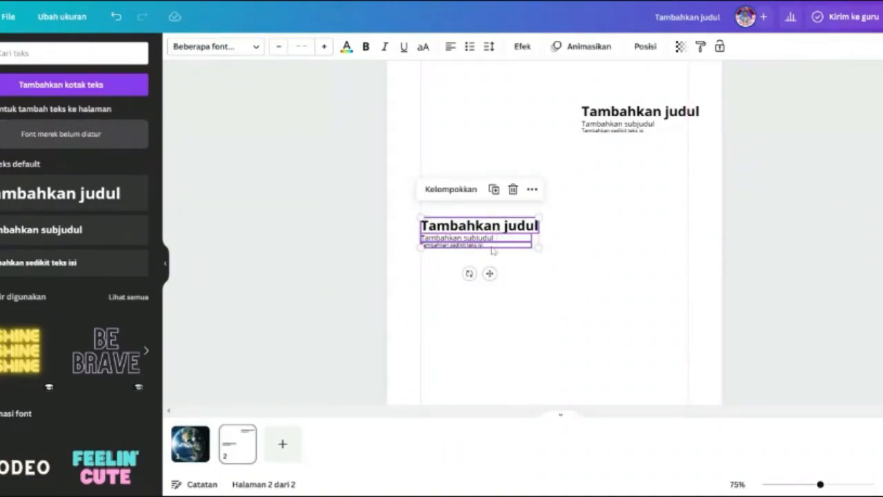
click(575, 172)
drag(559, 101, 623, 153)
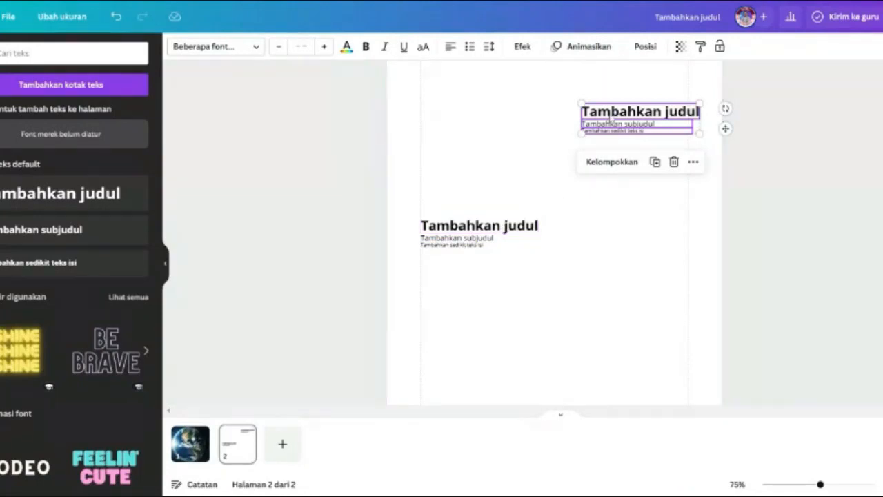
drag(612, 118, 600, 139)
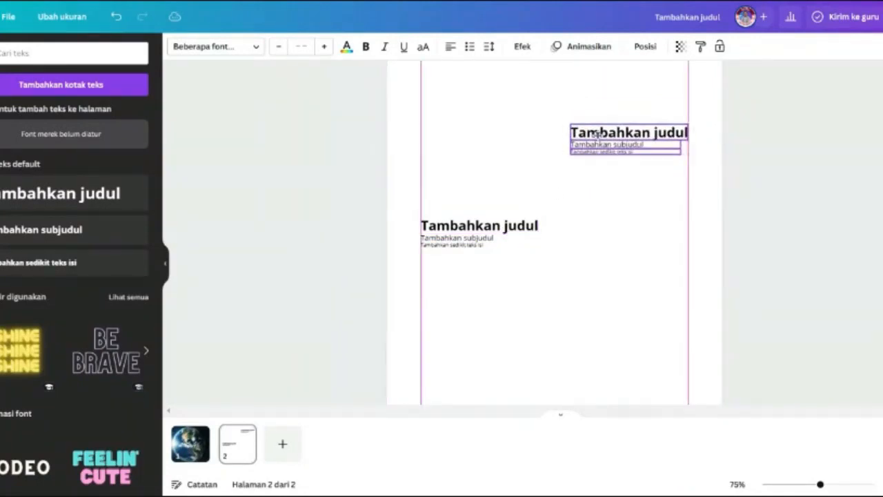
click(564, 149)
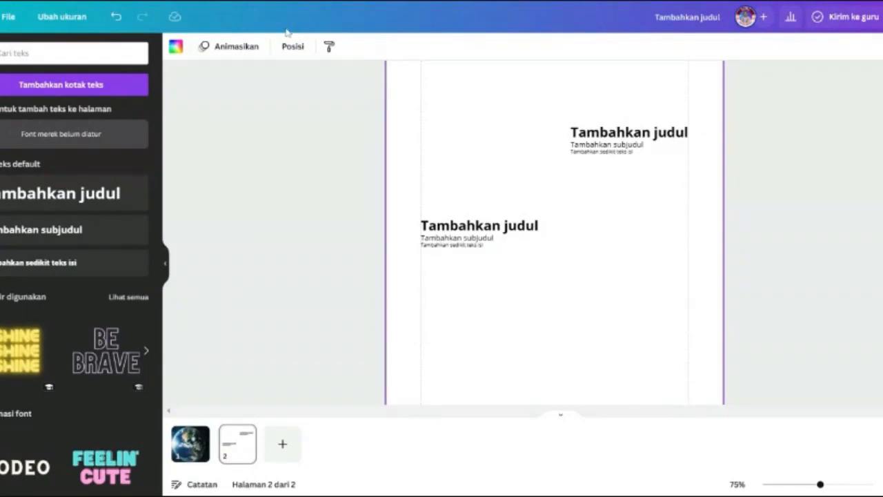
- Show the rulers and guides, and place a vertical guide at about 74 mm on the page
click(9, 18)
mouse_move(49, 167)
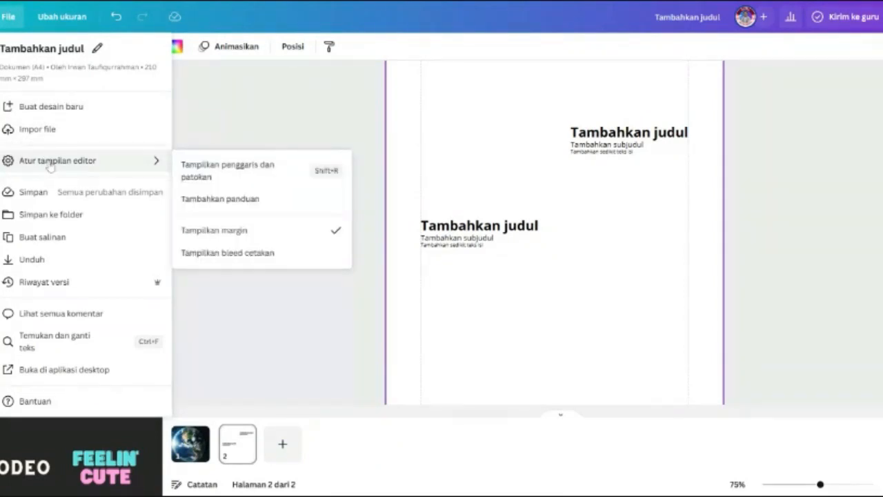
click(210, 171)
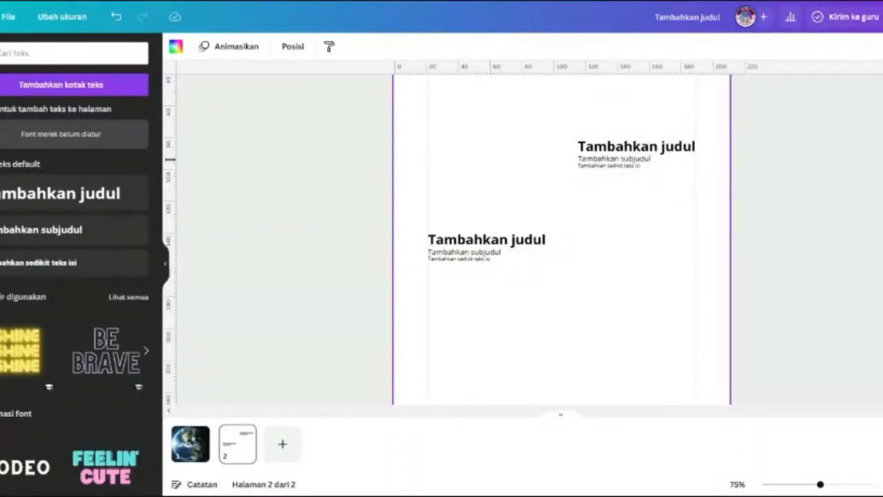
drag(169, 159, 515, 164)
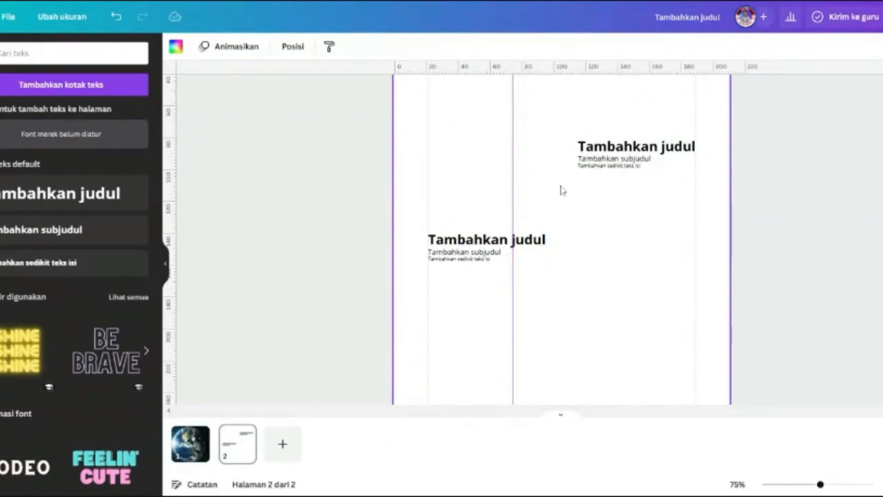
- Move both text blocks so their left edges line up with the vertical guide, one near the page's top and one lower down
click(579, 136)
drag(630, 170, 566, 118)
click(403, 227)
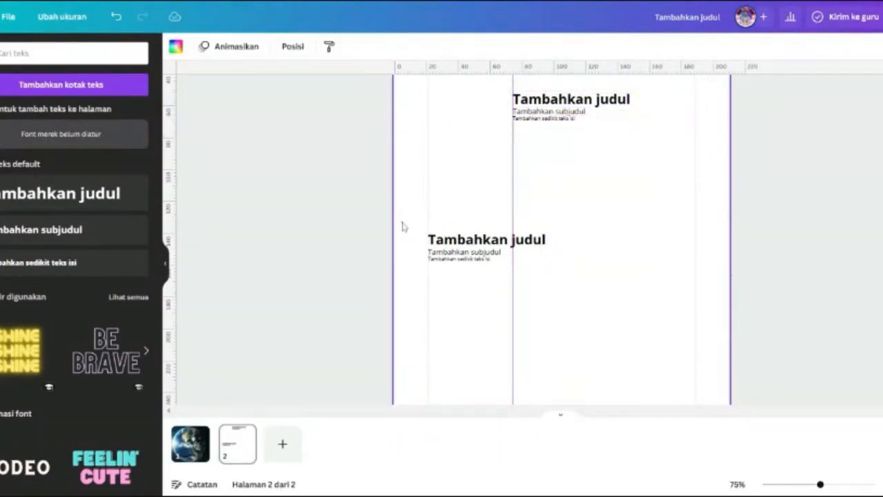
drag(403, 226, 489, 281)
drag(447, 248, 532, 356)
click(458, 294)
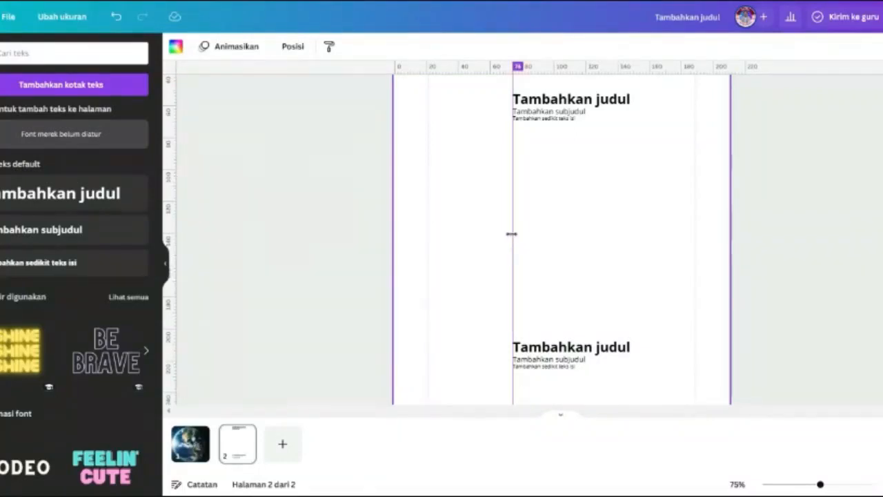
- Add a horizontal guide across the page between the two text blocks
mouse_move(511, 234)
mouse_down()
mouse_move(446, 223)
mouse_move(521, 219)
mouse_move(513, 220)
mouse_up()
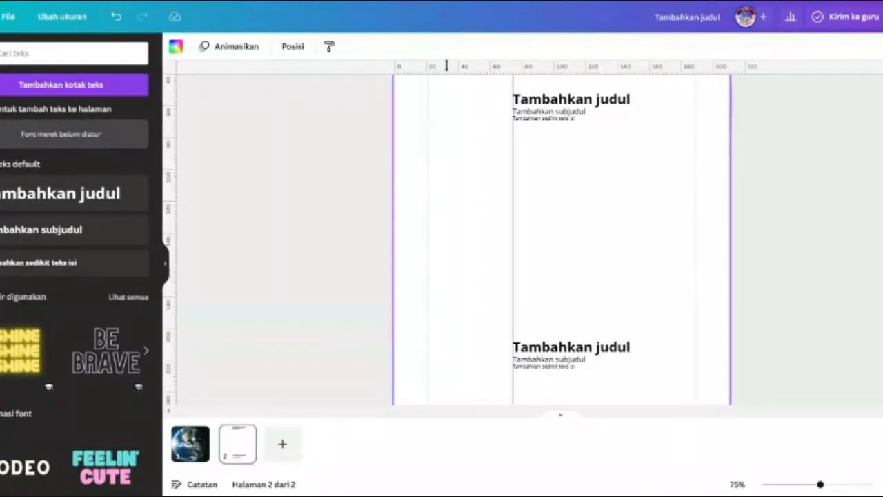
drag(447, 65, 451, 233)
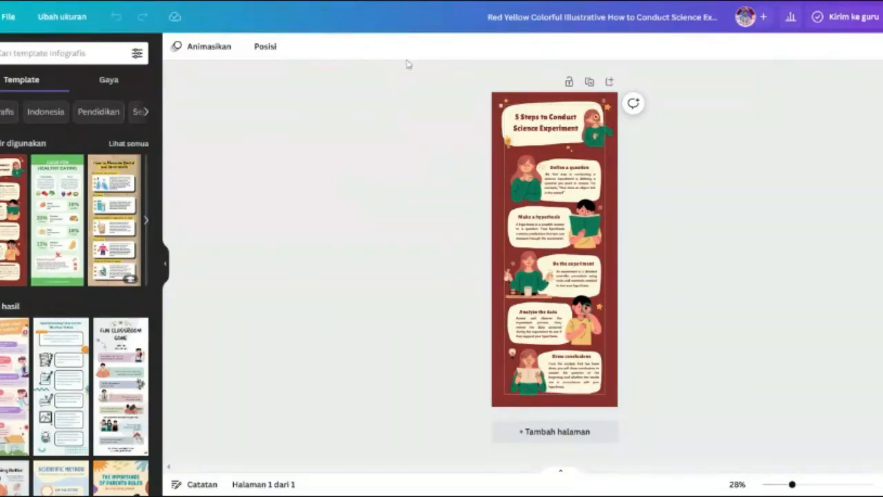
- Show the rulers on the science experiment infographic and add vertical guides at the left edges of its two text columns
click(7, 18)
mouse_move(73, 161)
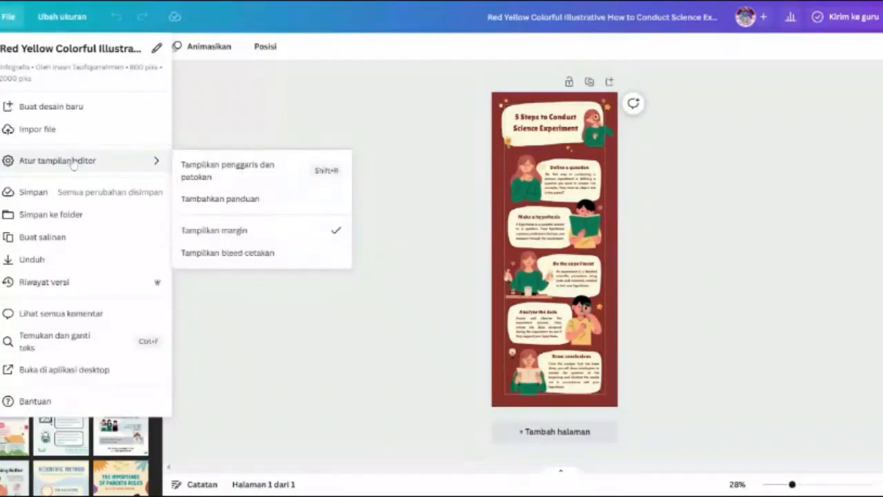
click(225, 177)
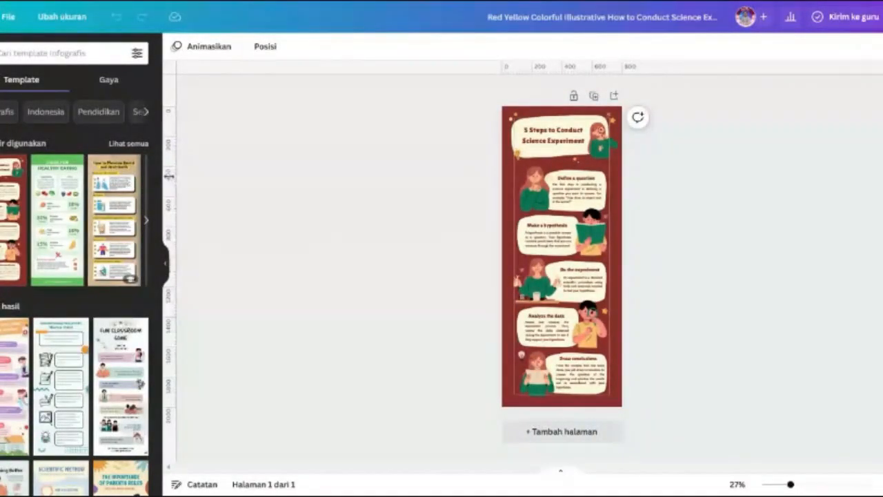
drag(169, 177, 525, 182)
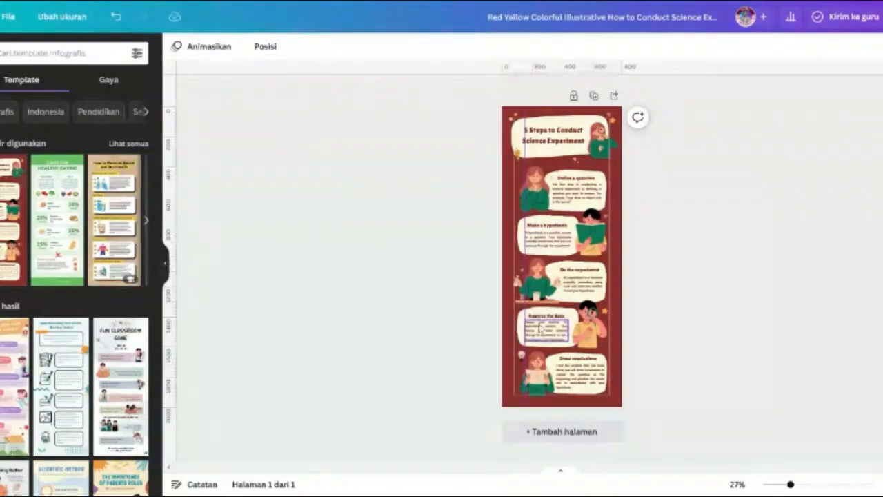
drag(169, 183, 557, 187)
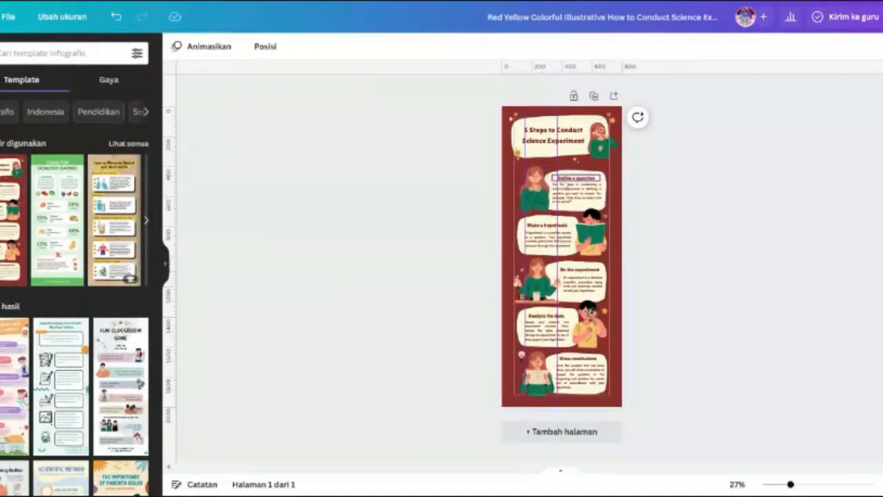
- Examine how the "Define a question" paragraph lines up with the second vertical guide at closer range
click(567, 192)
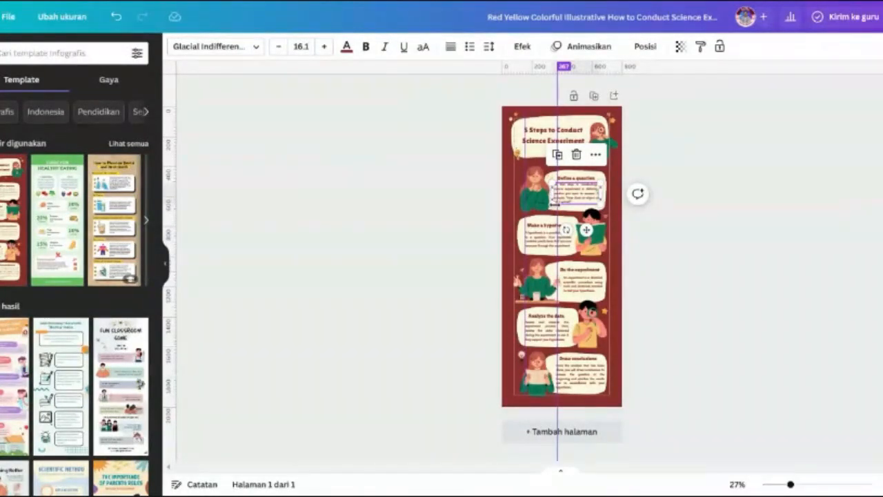
drag(791, 484, 804, 490)
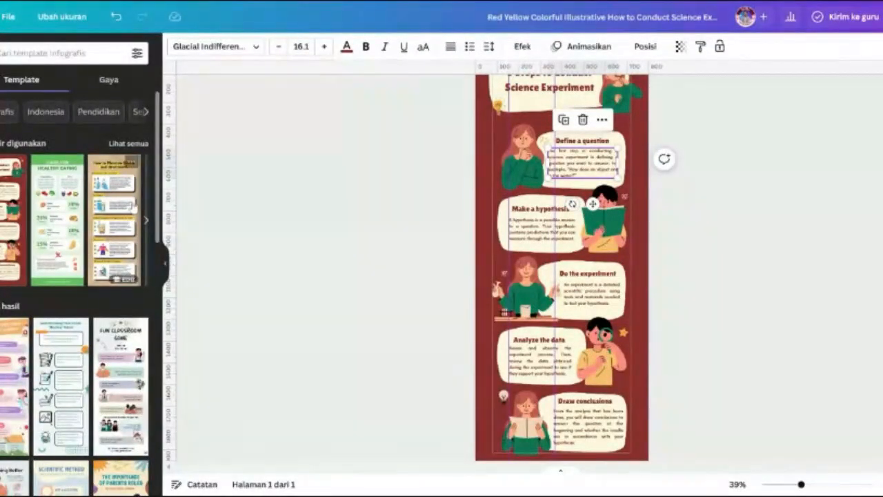
drag(159, 195, 167, 234)
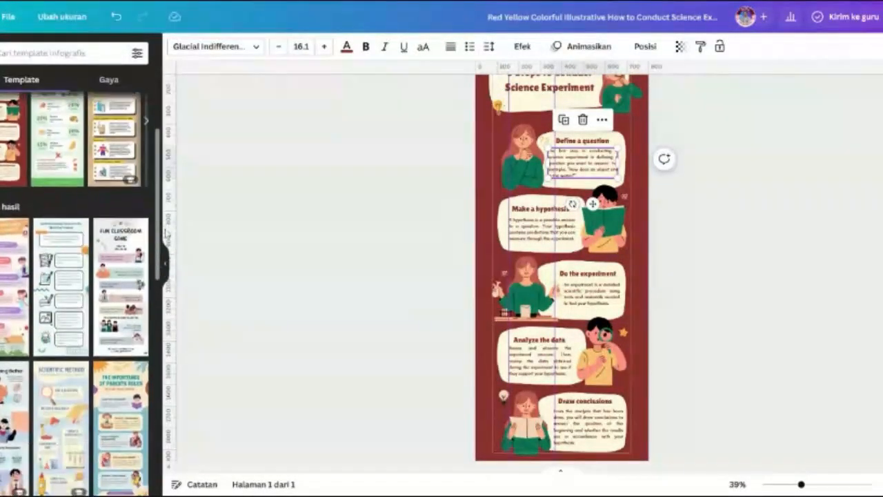
- Apply the mind-mapping infographic template and line up vertical guides with the left edges of its icon column and its text boxes
click(58, 276)
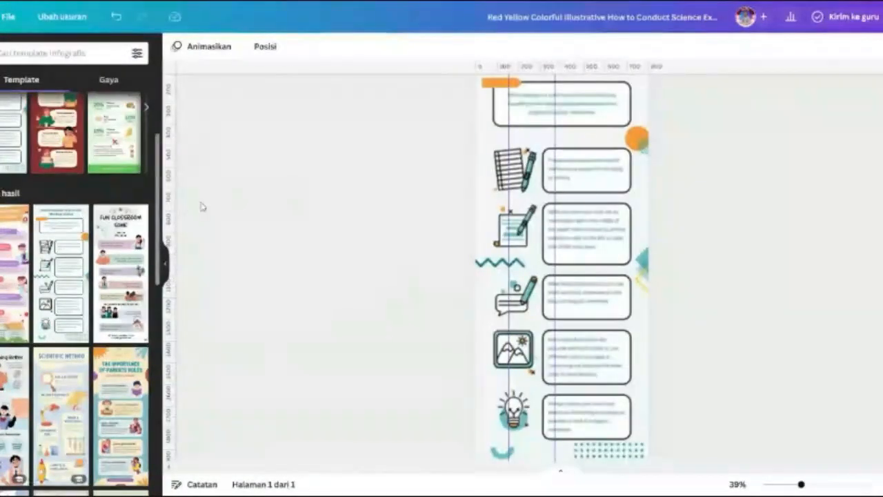
drag(170, 202, 496, 220)
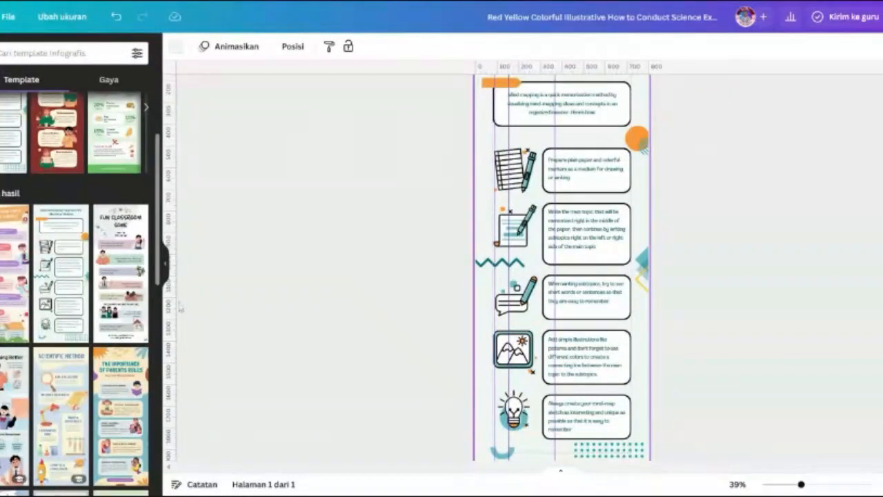
drag(170, 312, 542, 365)
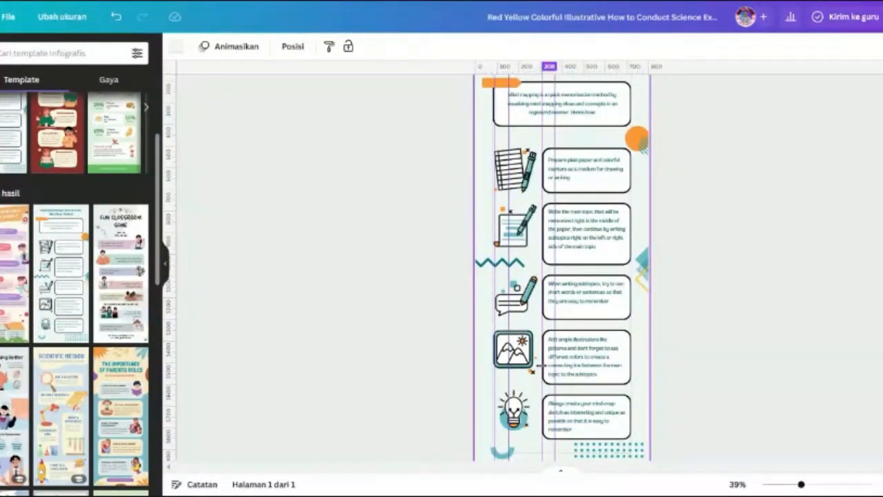
drag(555, 195, 751, 193)
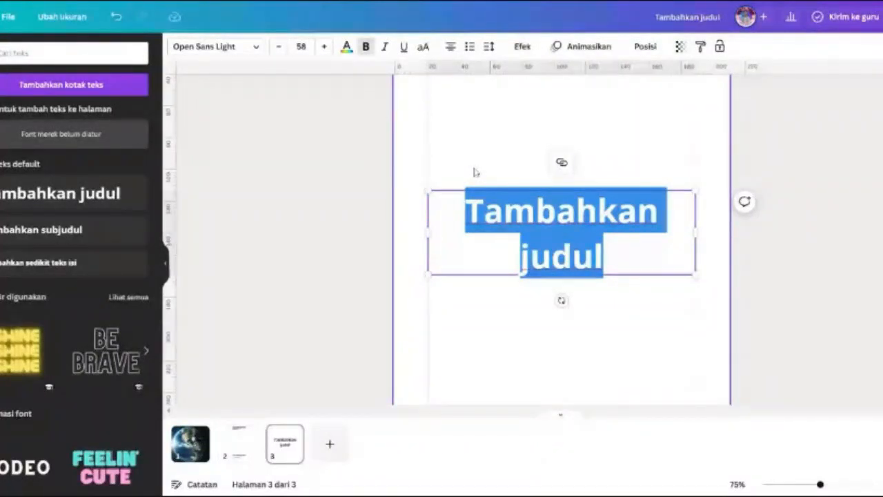
- Change the heading text to "Judul", add a subheading reading "Sub Judul" and widen its box so it fits on one line
text(Judul)
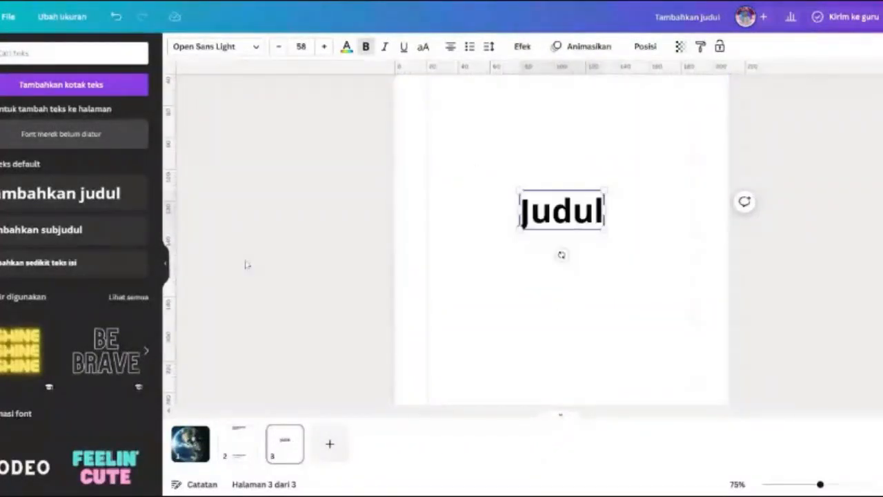
click(71, 233)
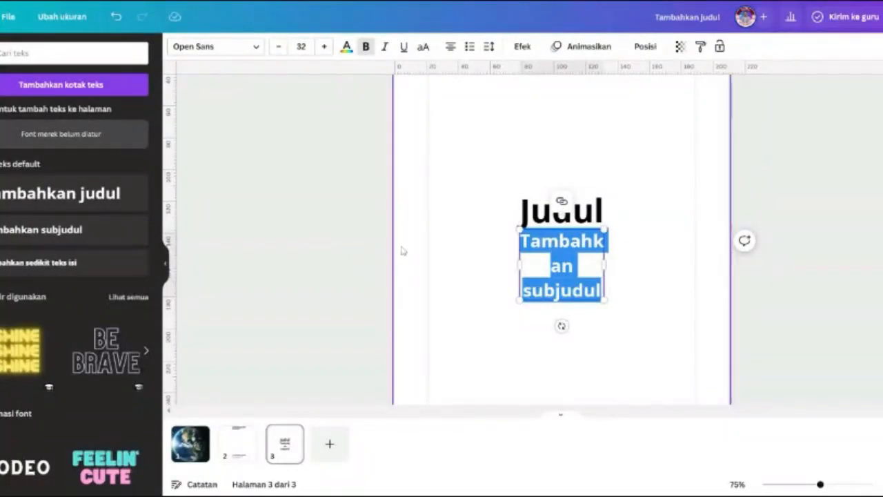
text(Su)
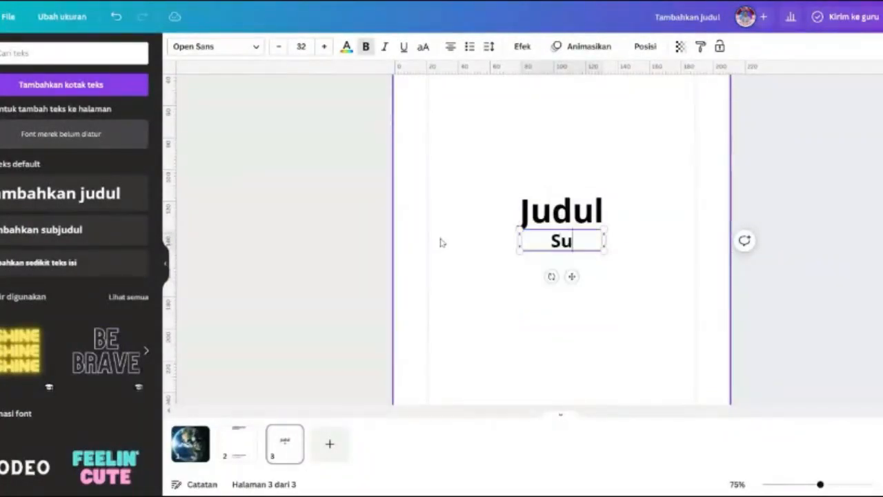
text(b Judul)
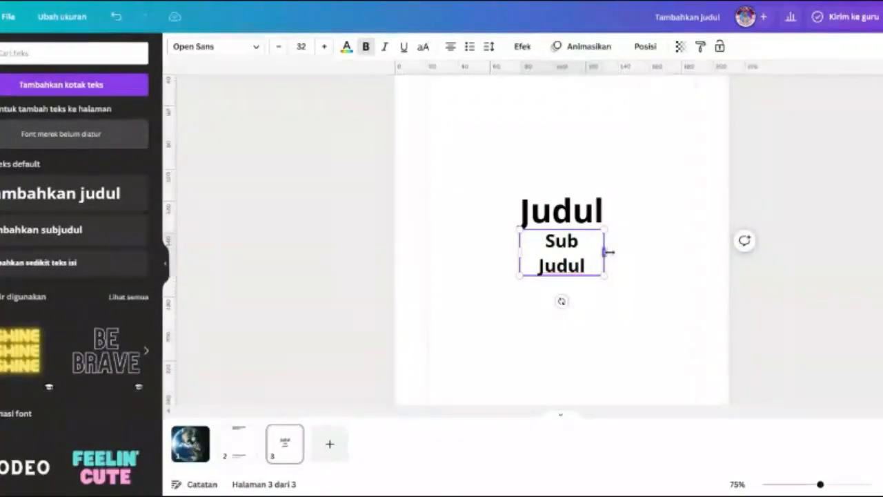
drag(605, 252, 666, 242)
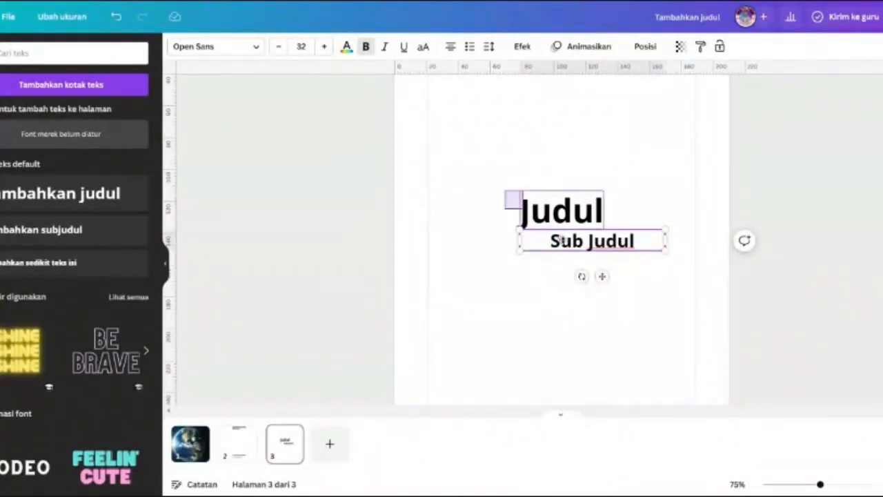
- Left-align the "Judul" and "Sub Judul" texts together
shift+click(520, 201)
click(450, 46)
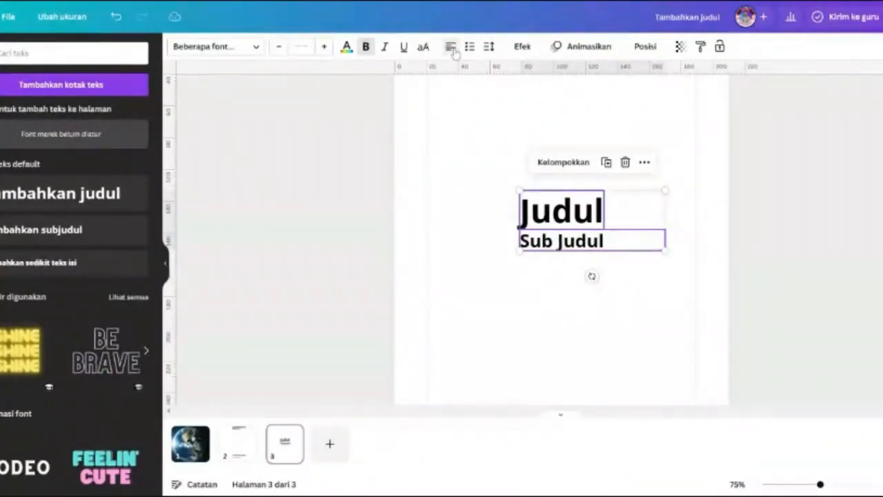
click(447, 77)
- Add default body text below "Sub Judul" and paste its sentence "Tambahkan sedikit teks isi" three more times to form a paragraph
click(110, 262)
key(ctrl+c)
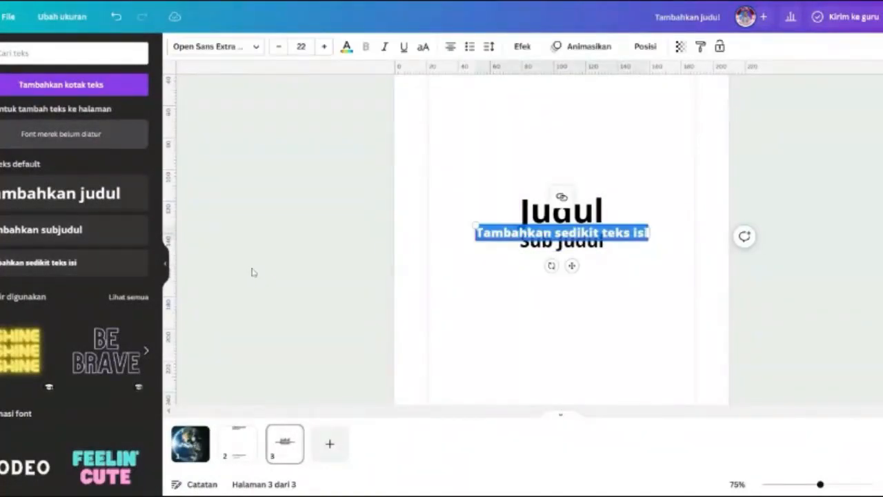
drag(571, 265, 614, 290)
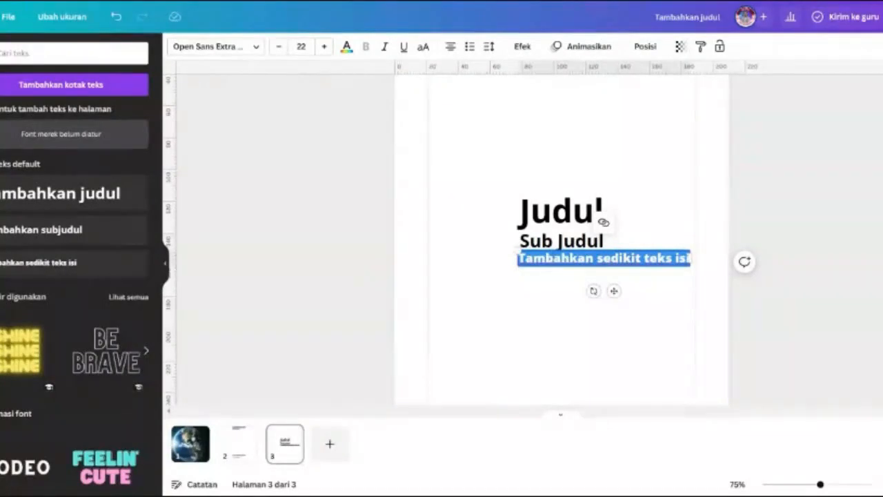
click(635, 258)
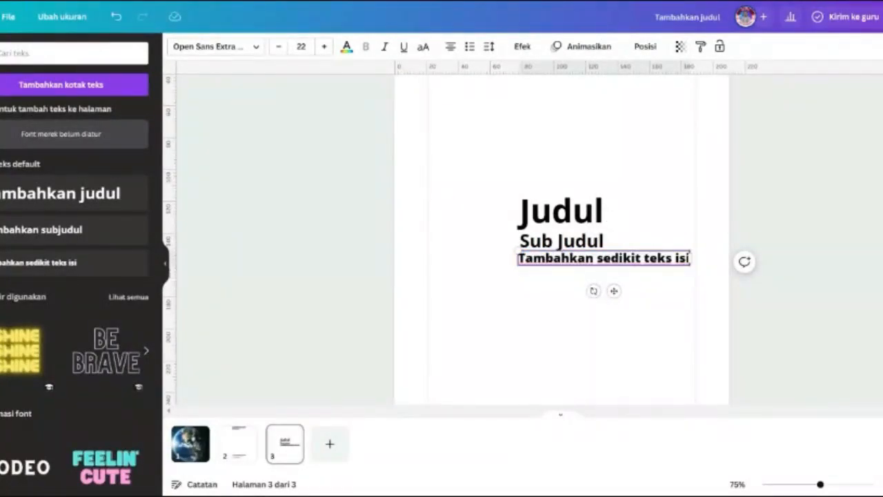
key(Right)
key(ctrl+v)
key(ctrl+v)
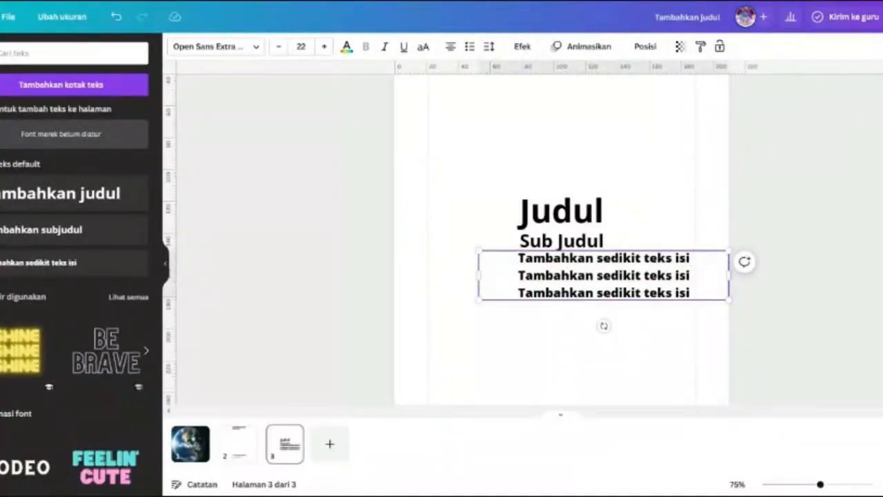
key(ctrl+v)
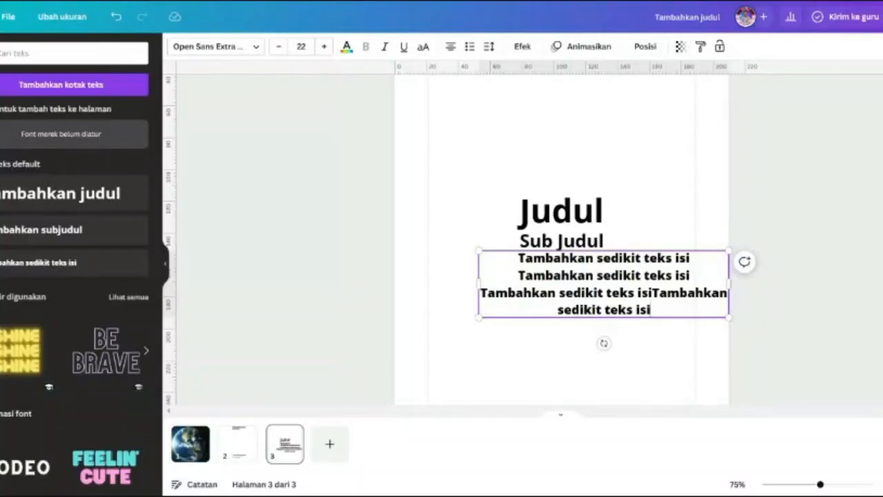
- Left-align the text of the body paragraph
click(427, 266)
click(513, 277)
click(450, 46)
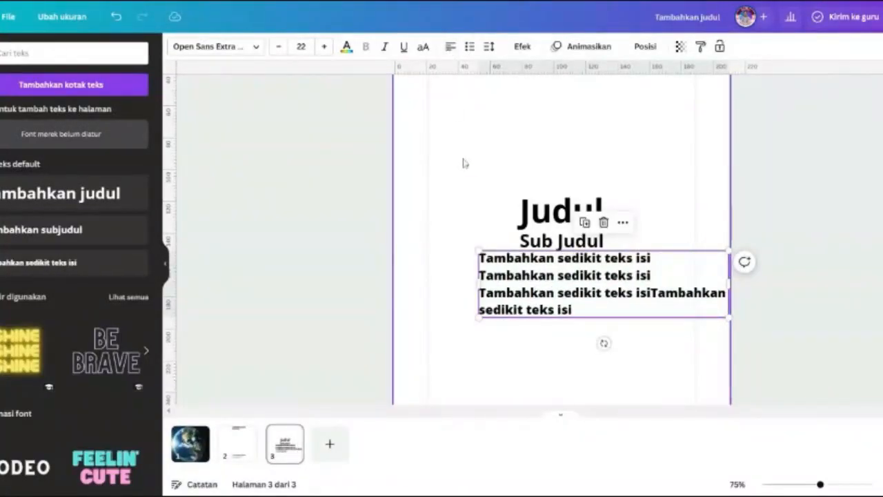
- Set the title, subheading and body paragraph all to Open Sans Extra Bold at size 16
drag(463, 162, 578, 324)
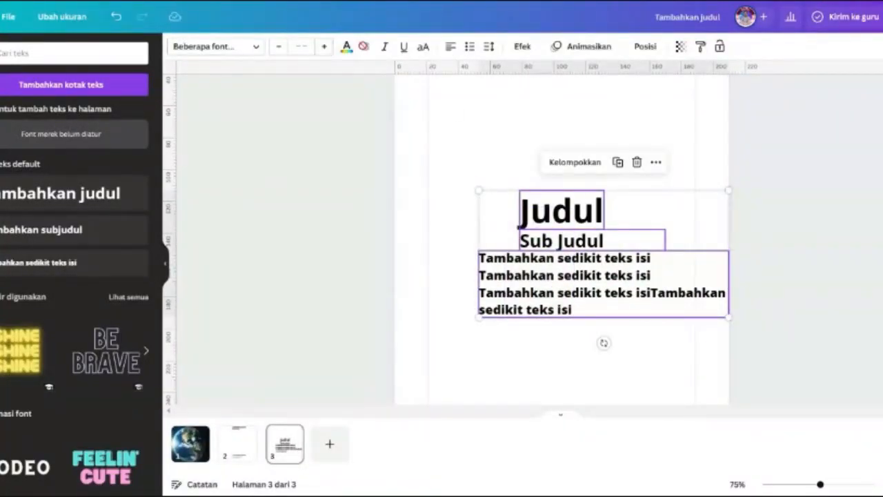
click(264, 46)
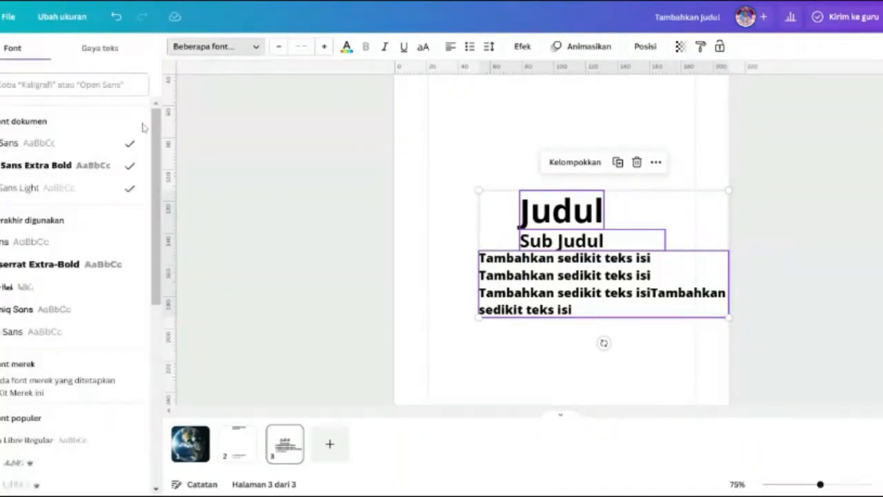
click(98, 166)
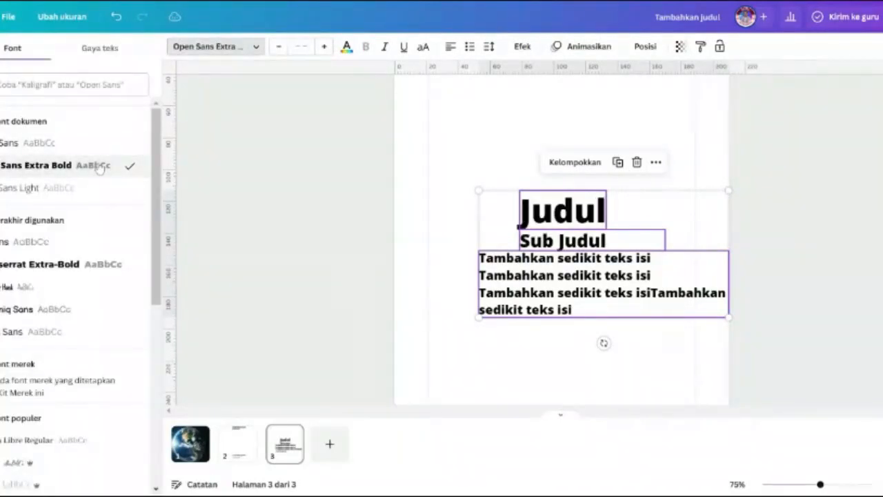
click(301, 46)
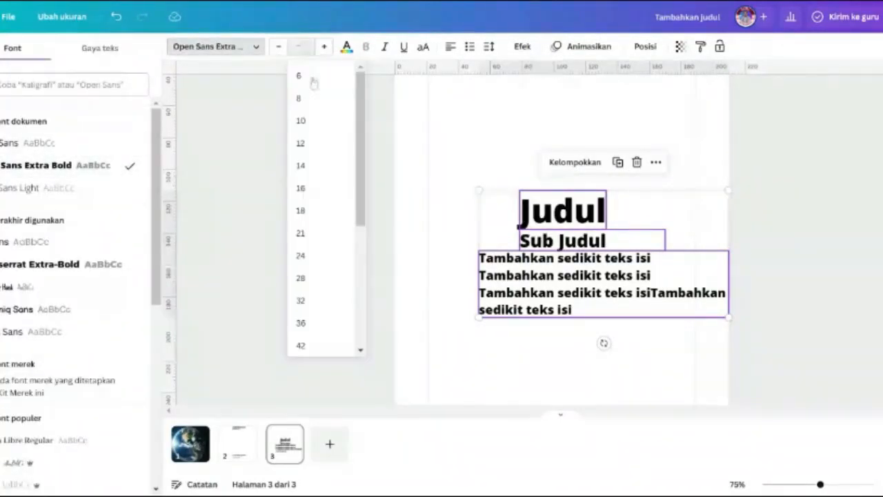
click(316, 188)
click(400, 202)
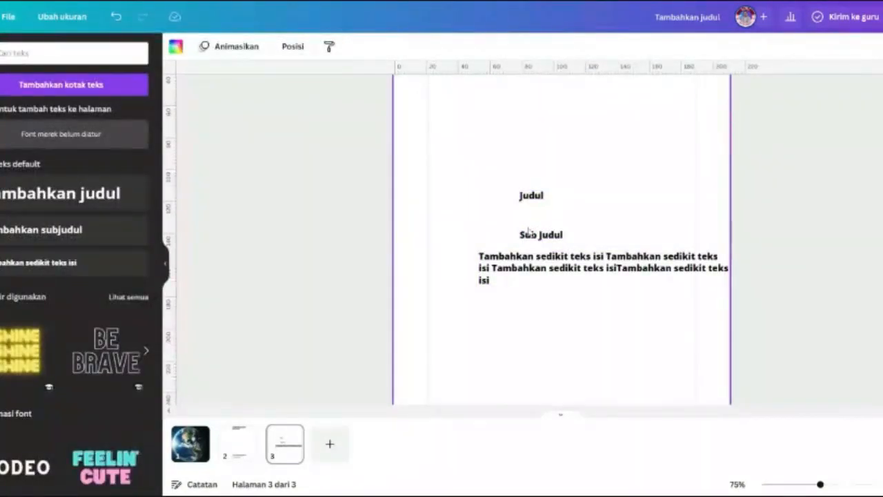
- Stack "Sub Judul" and "Judul" directly above the body paragraph with their left edges aligned to it
drag(517, 233, 487, 246)
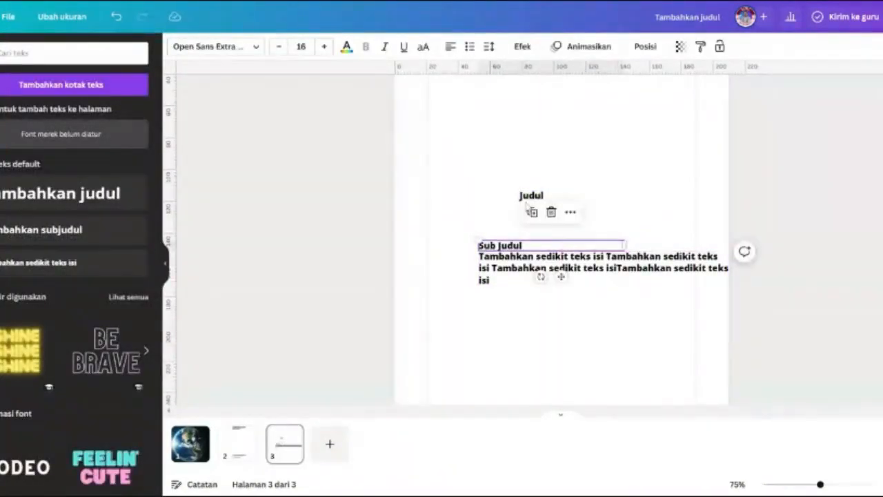
click(530, 194)
drag(529, 193, 489, 228)
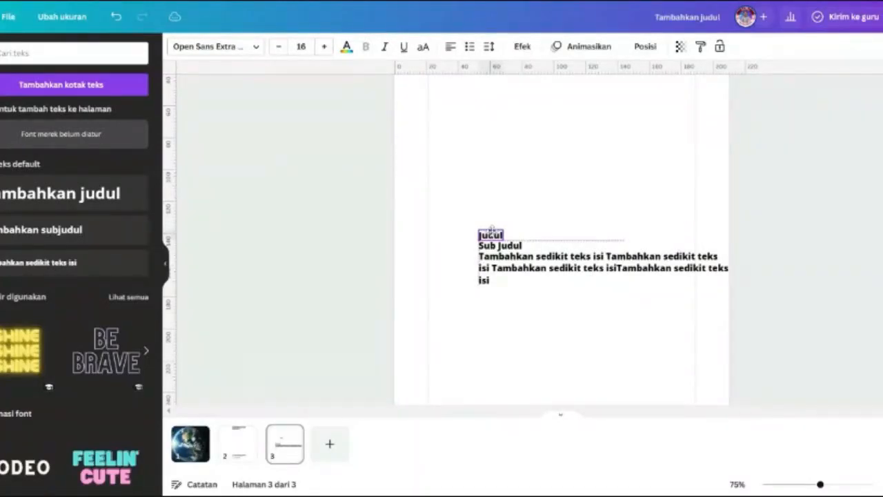
click(398, 213)
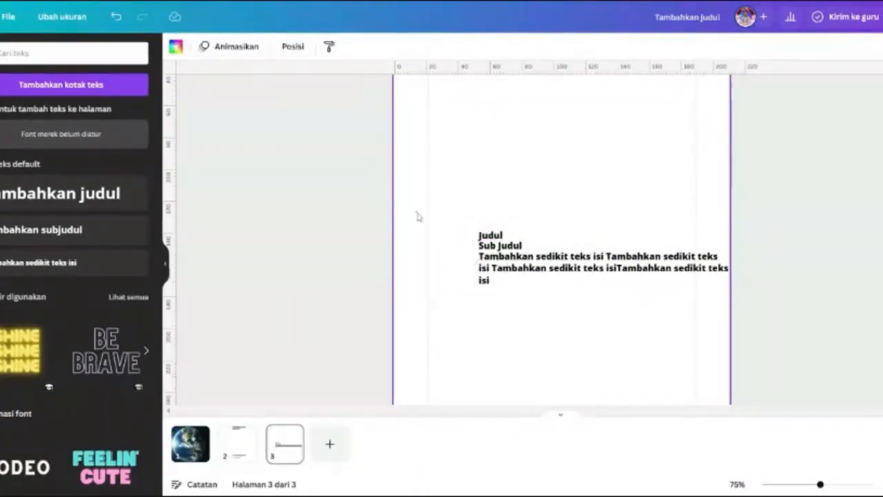
- Move the three text blocks together to the page's left margin, into the upper part of the page
drag(416, 213, 532, 337)
drag(516, 262, 465, 157)
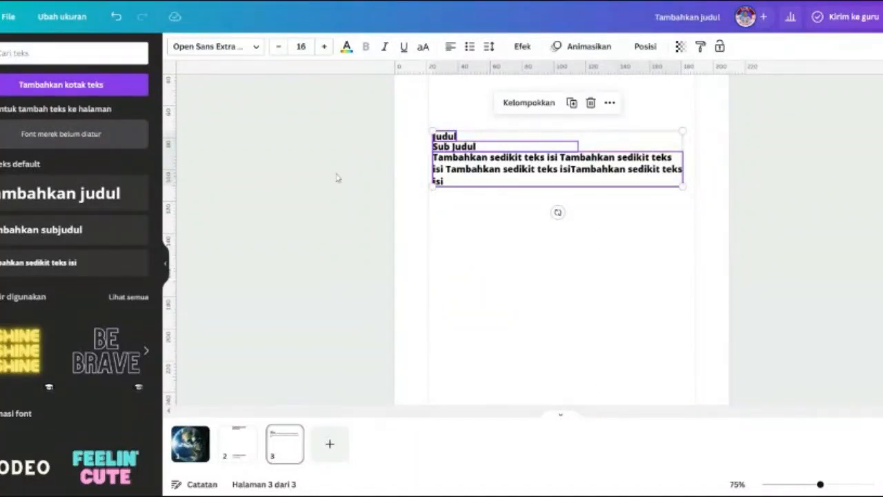
click(308, 174)
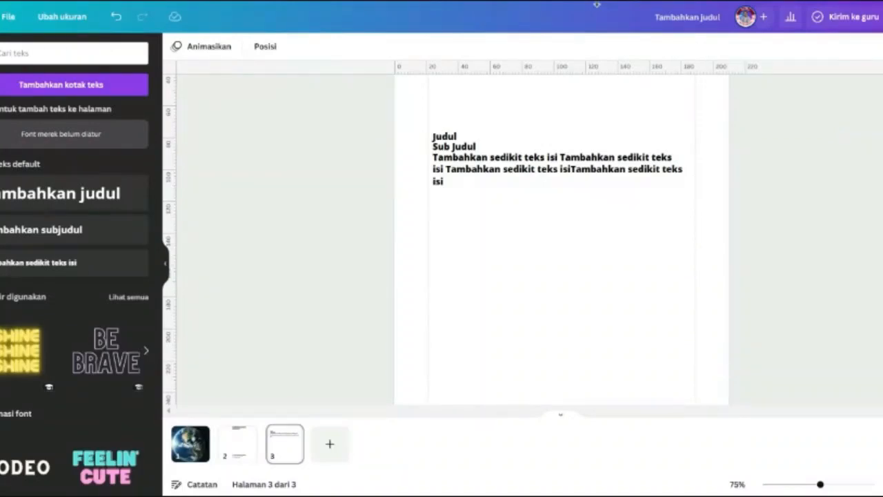
- Enlarge the "Judul" title to size 54.2 and place it above the subheading, flush with the subheading's left edge
double_click(445, 135)
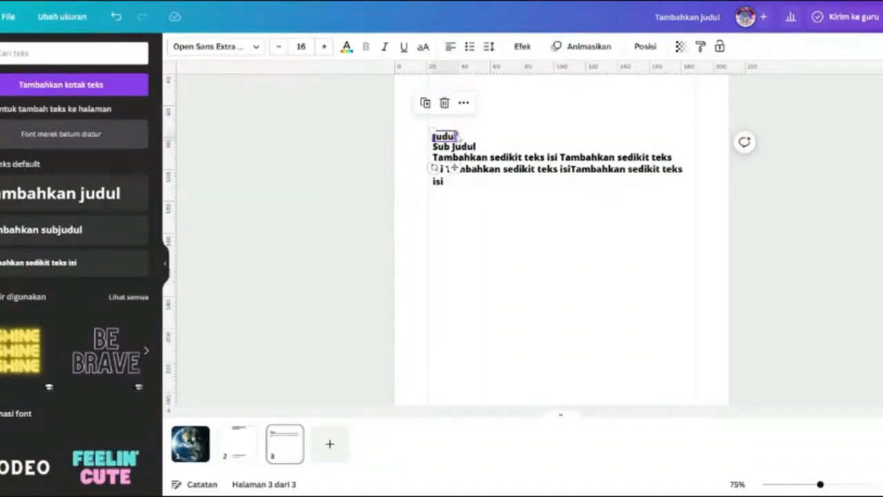
drag(432, 131, 378, 106)
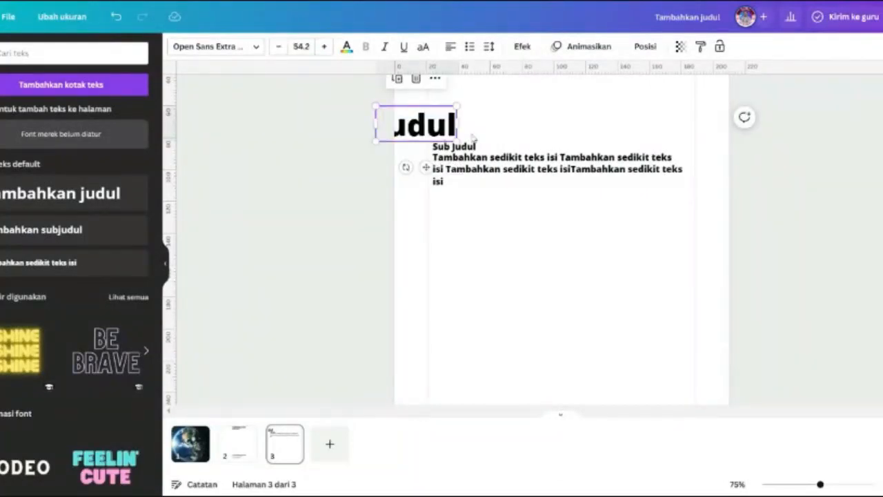
drag(445, 140, 503, 134)
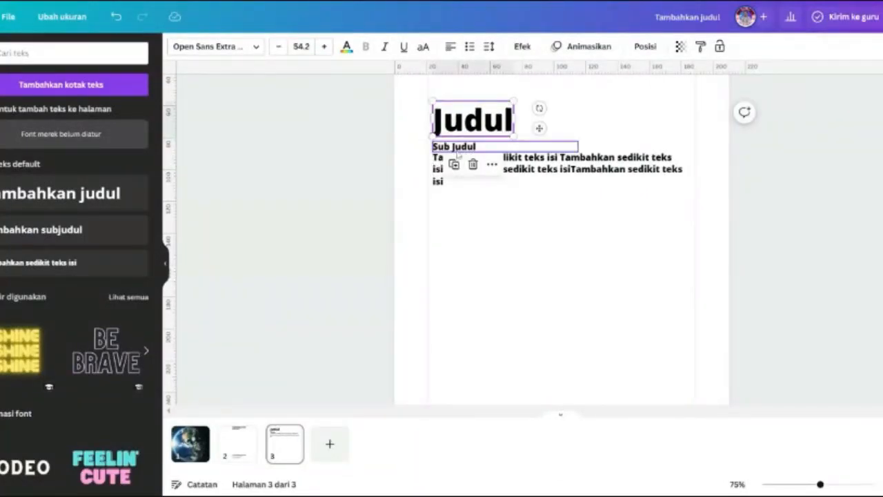
- Narrow the "Sub Judul" box, enlarge its text to an intermediate size and place it between the title and the paragraph
click(574, 163)
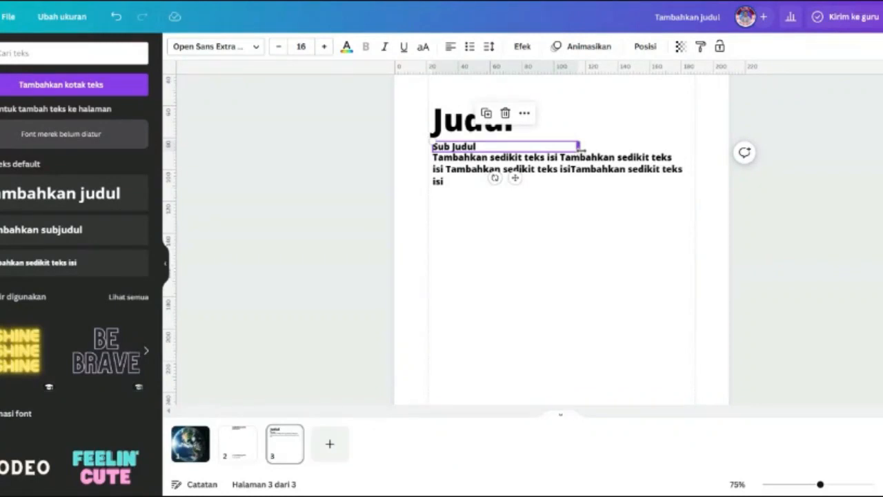
drag(580, 148, 490, 149)
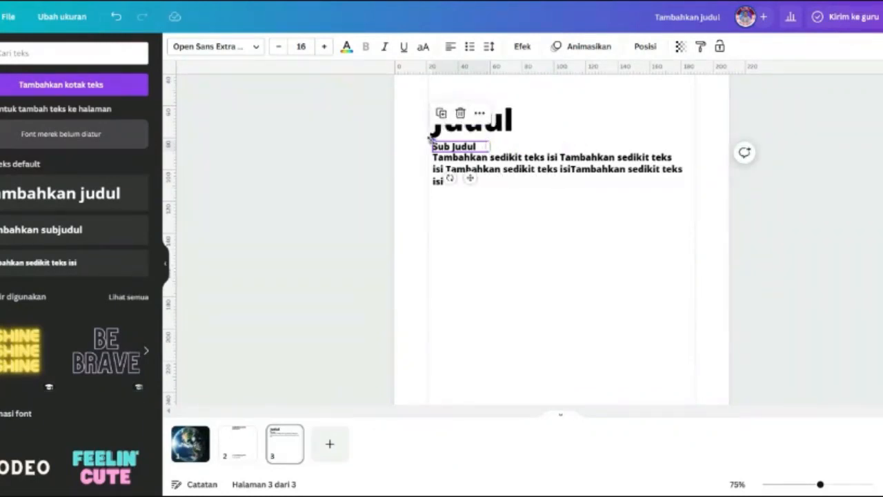
drag(432, 142, 398, 119)
drag(450, 143, 514, 171)
- Change the body paragraph's font to regular-weight Open Sans
click(514, 169)
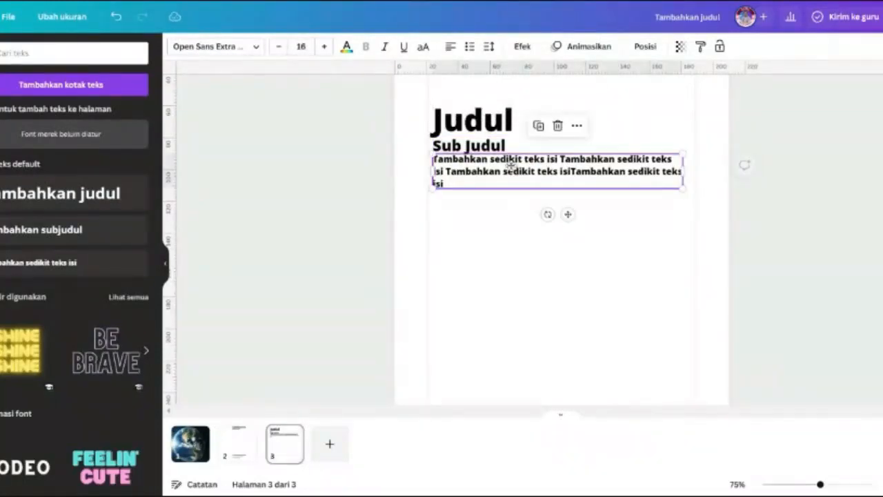
click(231, 49)
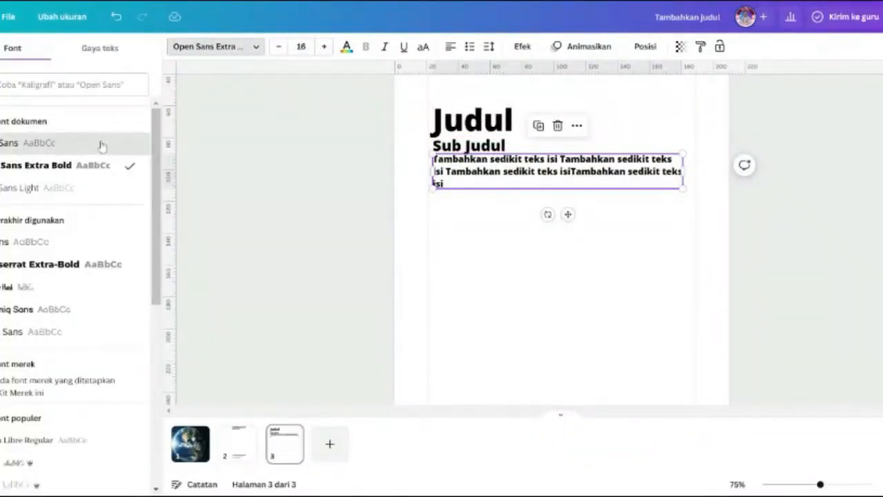
click(102, 145)
click(512, 231)
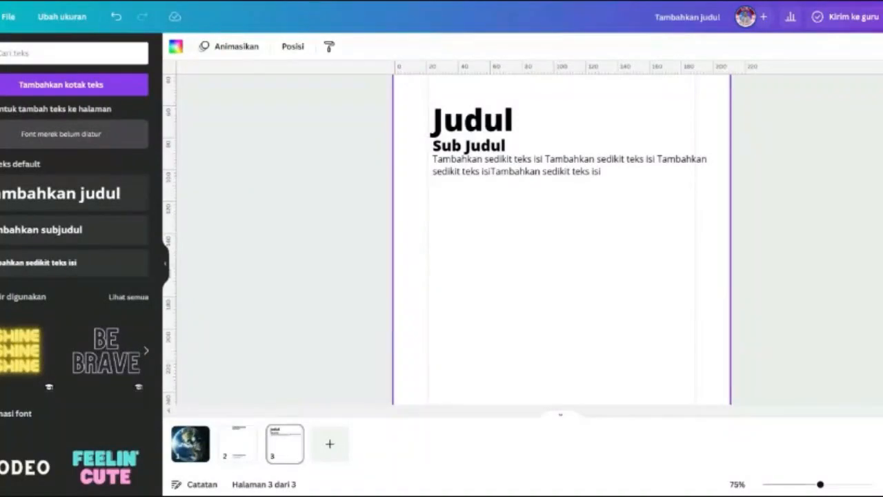
- Select the "Judul" title, the "Sub Judul" subheading and the body paragraph in turn to point out the text hierarchy
click(466, 135)
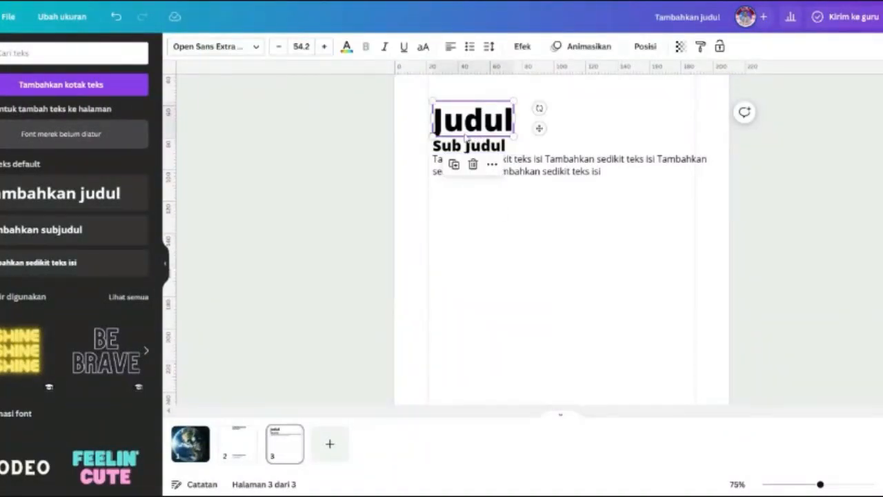
click(468, 146)
click(511, 170)
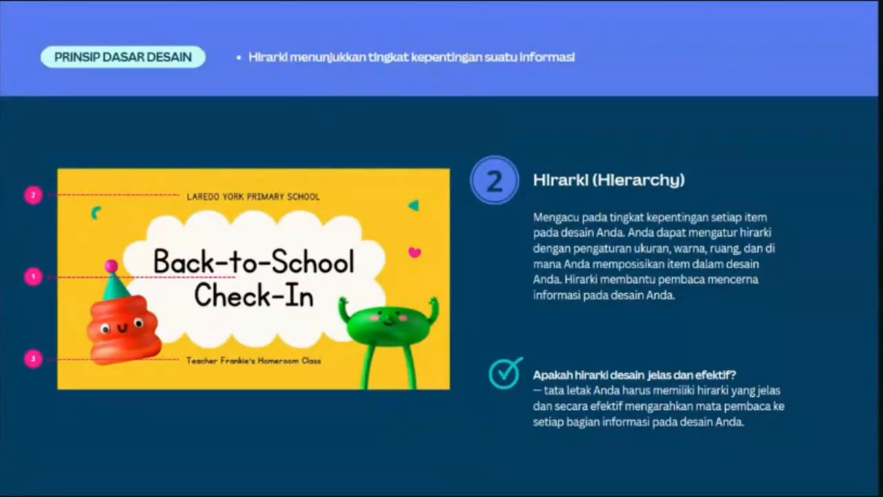
key(Right)
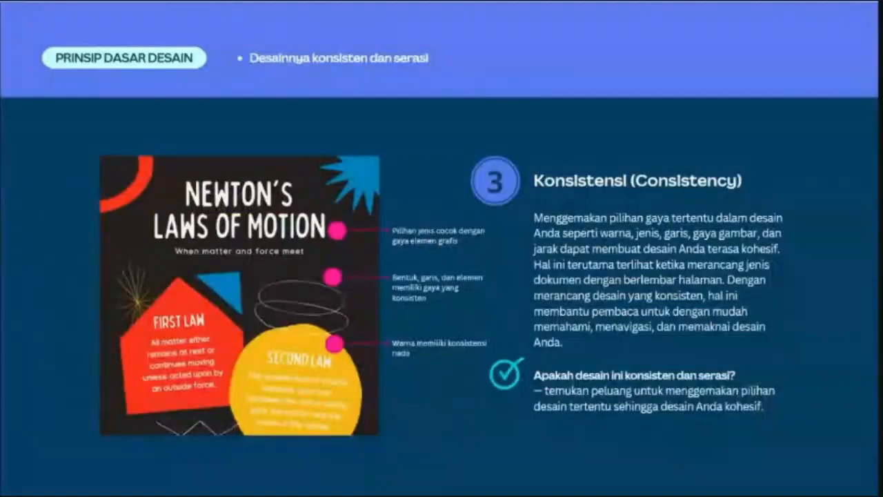
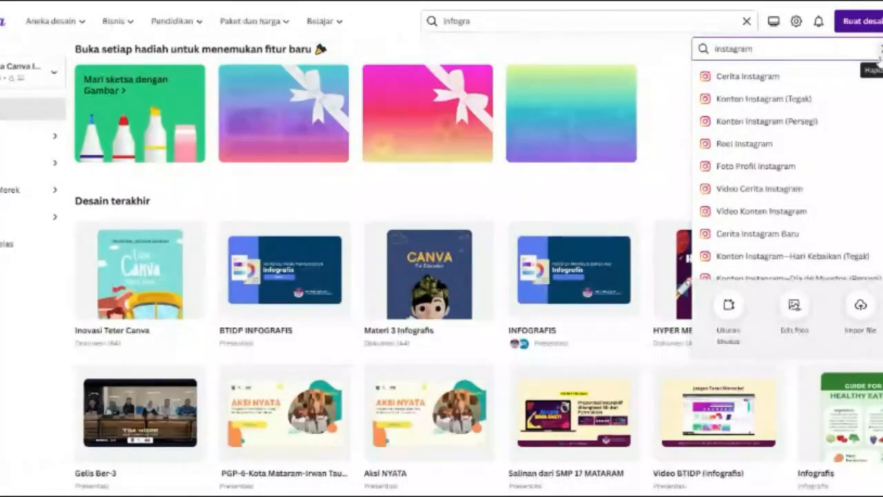
- Clear the design-type search and the main search, and open the Infografis template collection
click(880, 50)
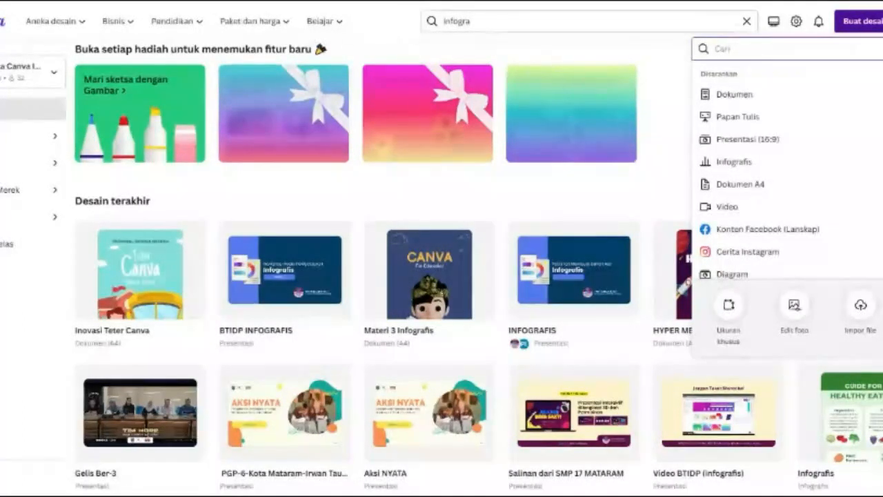
click(747, 22)
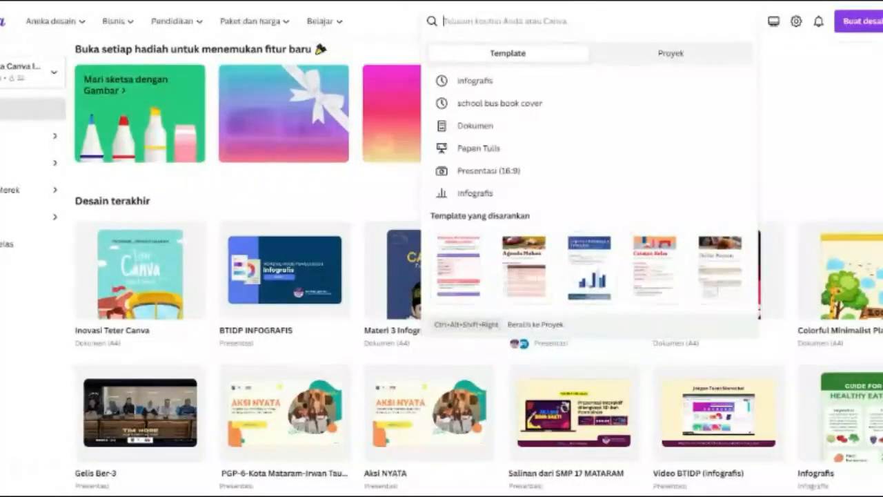
click(586, 82)
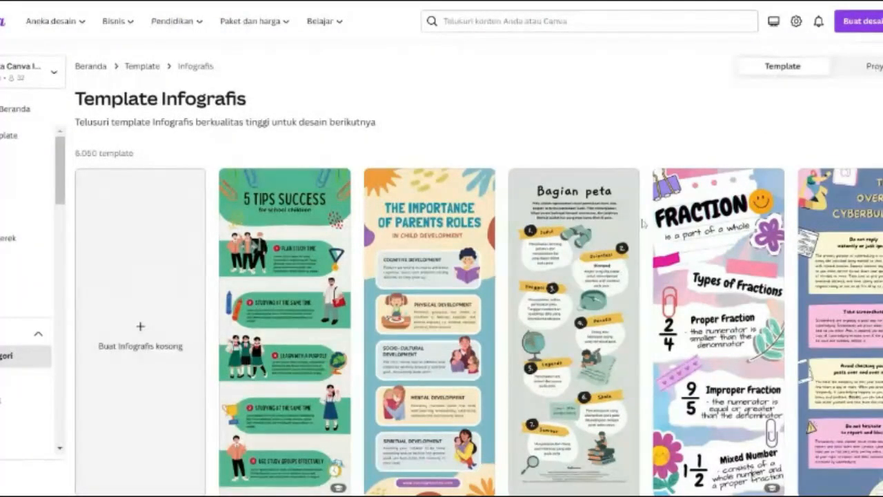
- Examine the layouts of the infographic templates and preview the "Jenis-Jenis Gunung Berapi" design, closing its preview when done
scroll(535, 263, down, 1)
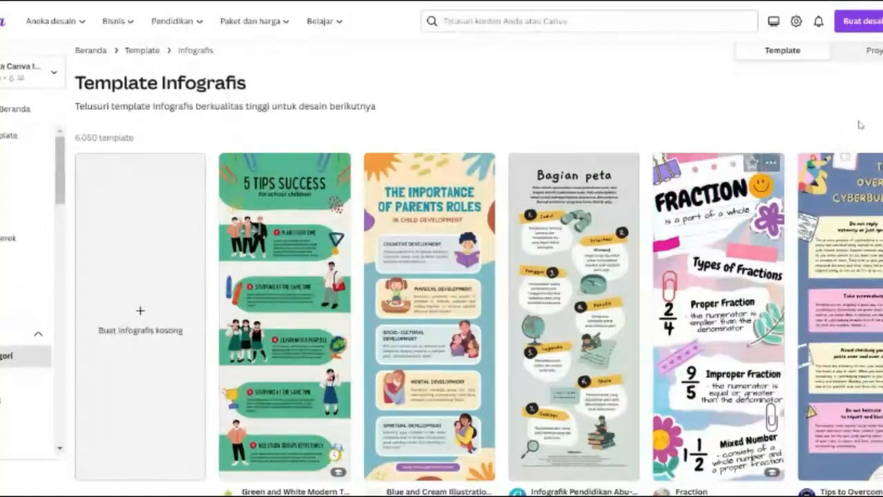
scroll(442, 276, down, 5)
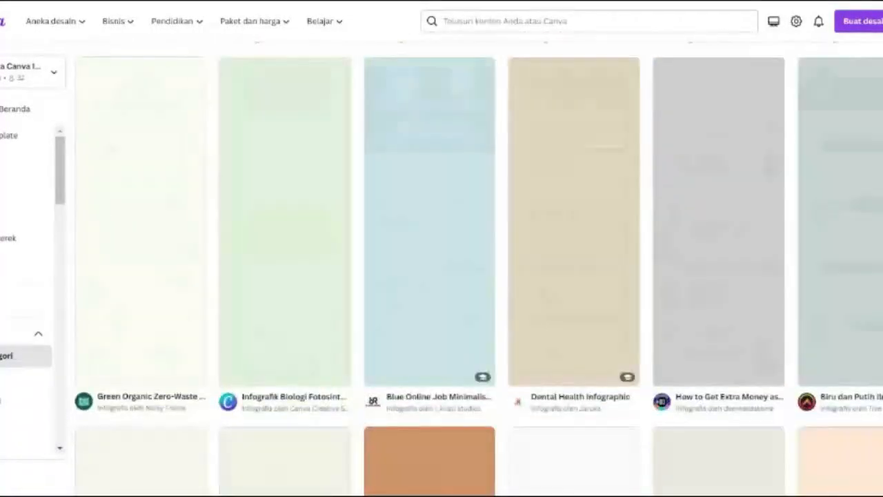
scroll(442, 276, down, 6)
scroll(441, 276, down, 1)
scroll(441, 276, up, 1)
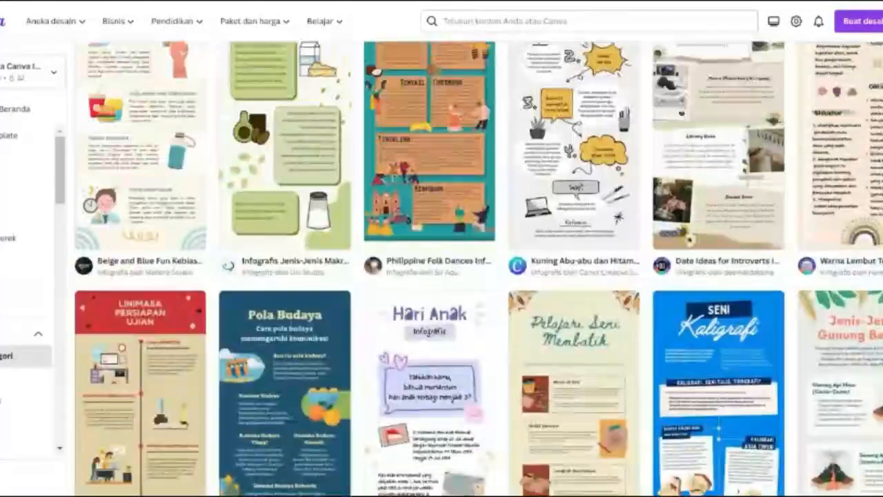
scroll(441, 276, up, 2)
scroll(442, 276, down, 5)
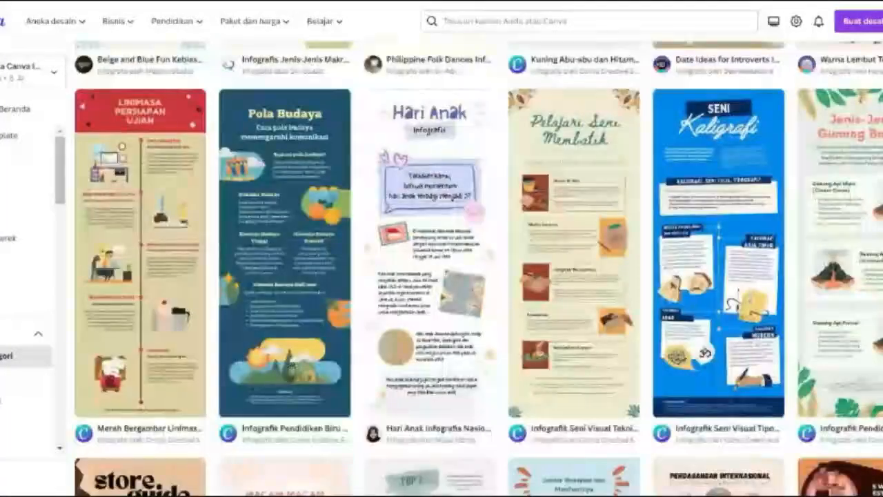
scroll(442, 276, down, 1)
scroll(868, 272, up, 2)
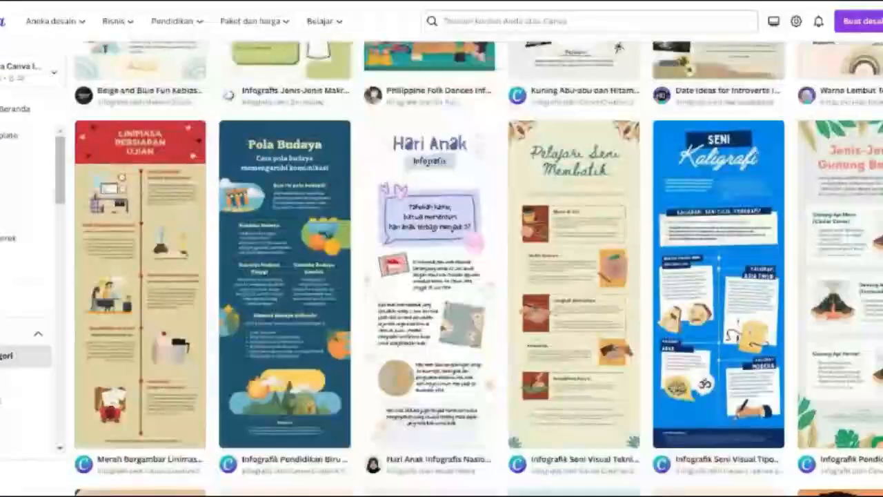
click(867, 272)
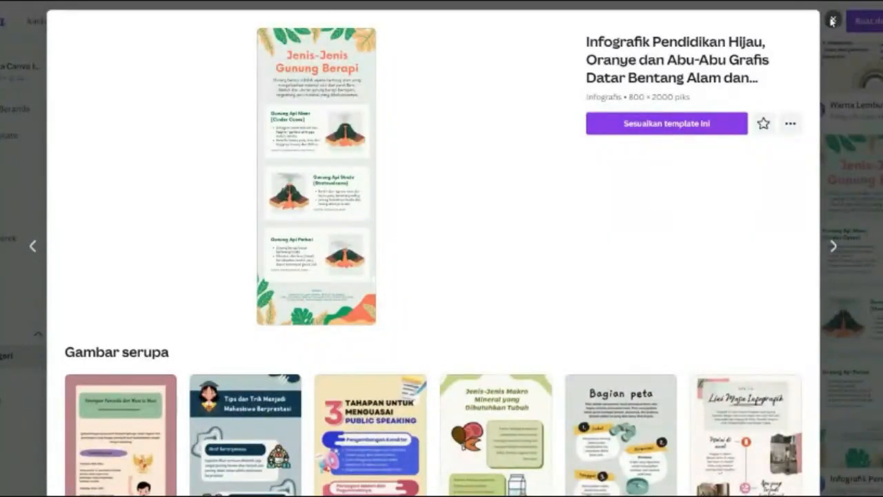
click(672, 7)
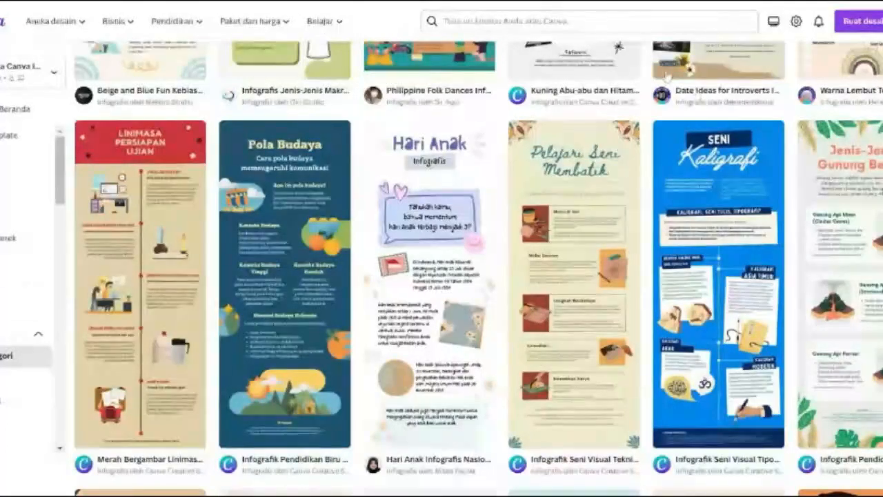
- Search the template library for "poster"
click(541, 21)
text(poster)
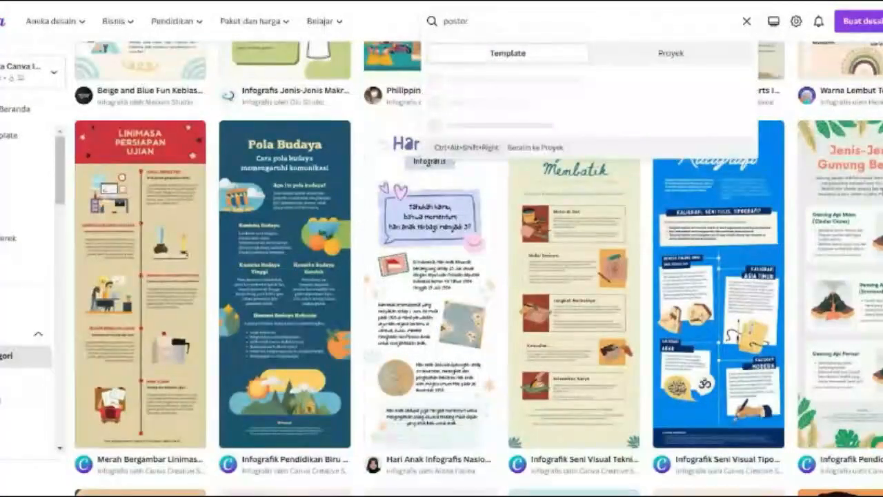
key(Return)
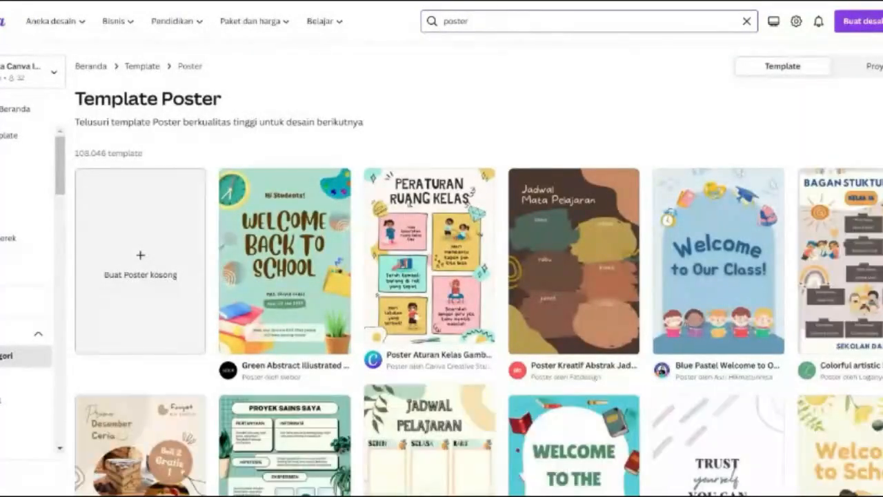
- Examine the layouts and styles of the poster templates, and return to the start of the collection
scroll(442, 276, down, 2)
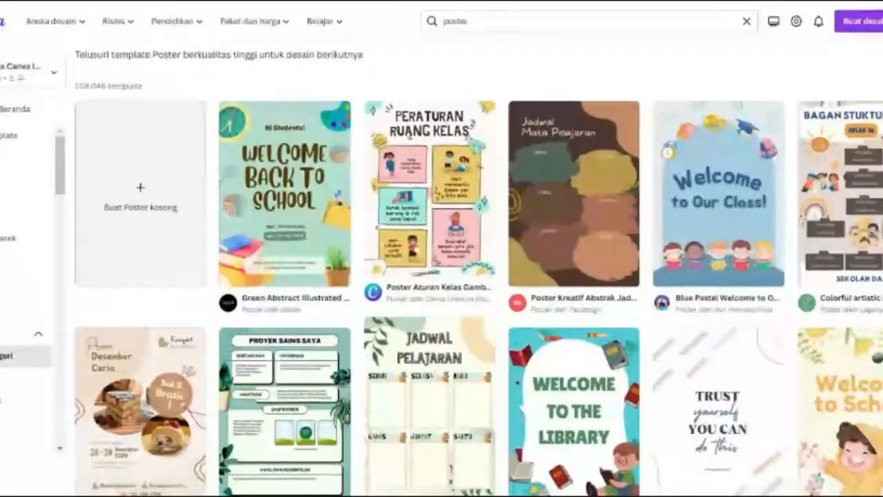
scroll(442, 276, down, 4)
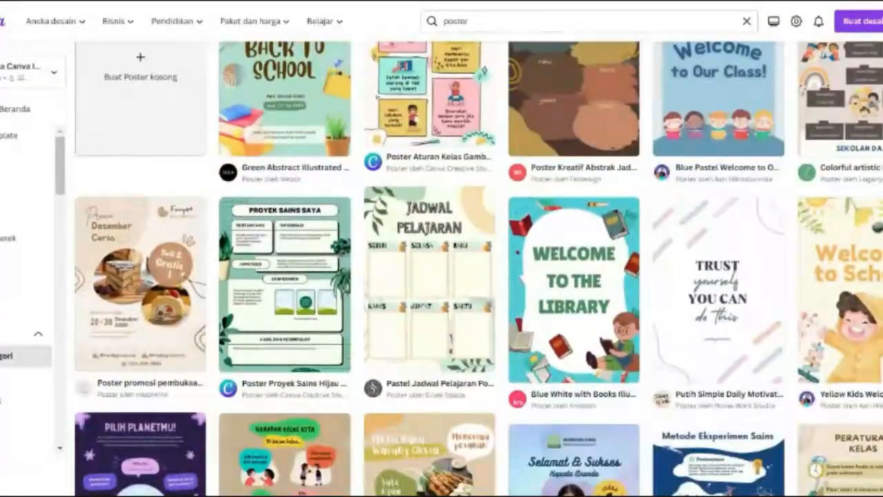
scroll(441, 276, down, 7)
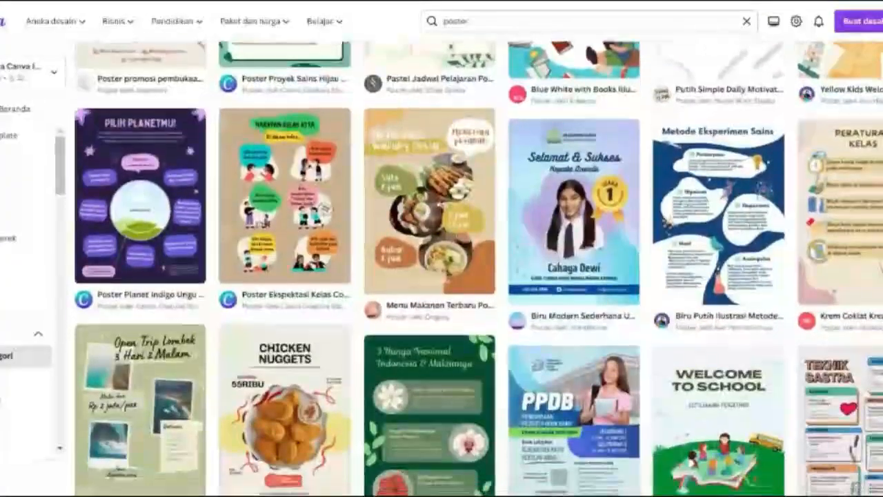
scroll(441, 276, up, 1)
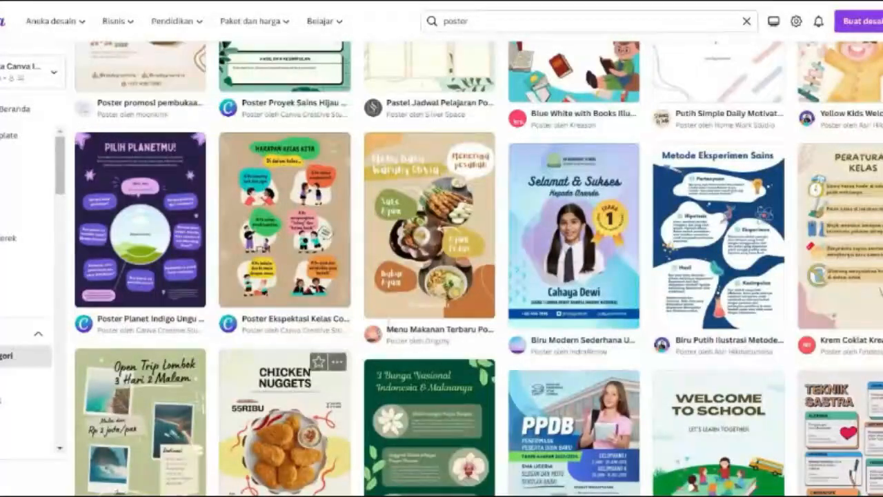
scroll(441, 276, down, 5)
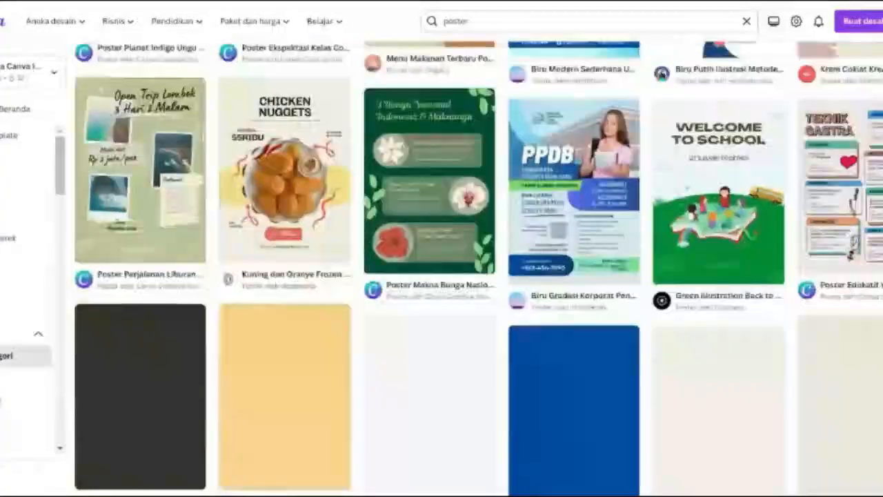
scroll(441, 276, down, 6)
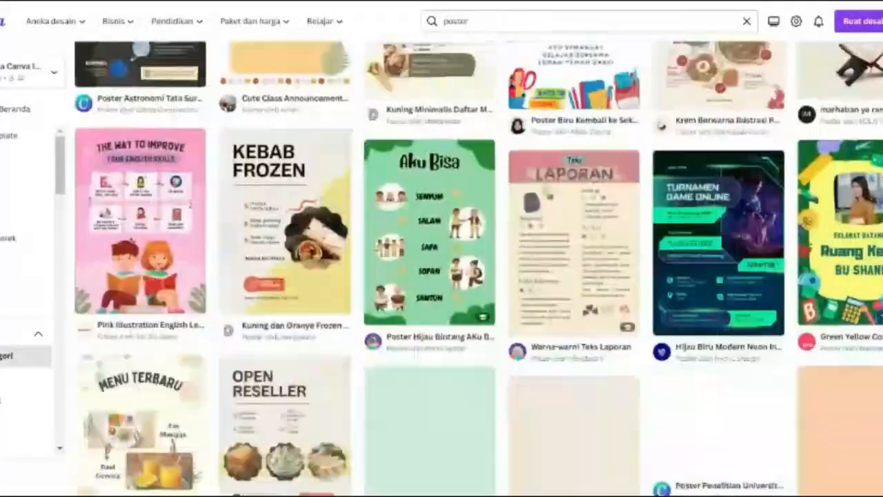
scroll(441, 276, down, 3)
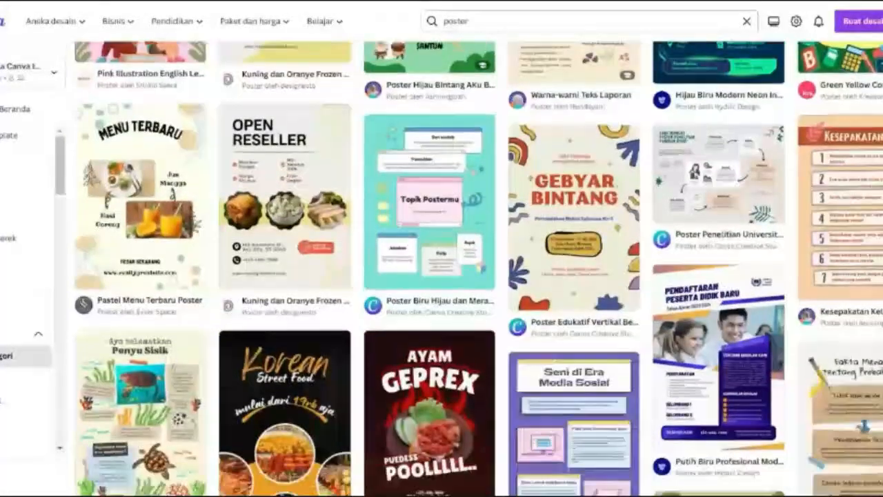
scroll(441, 276, down, 3)
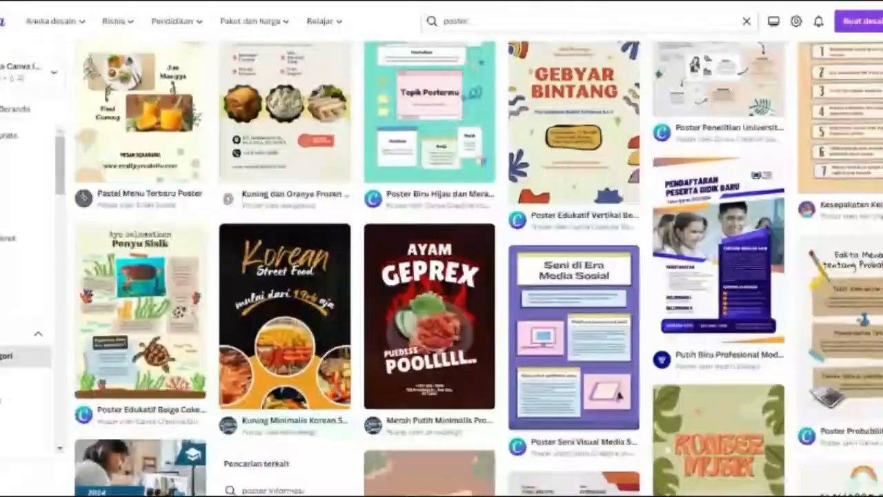
scroll(442, 276, down, 1)
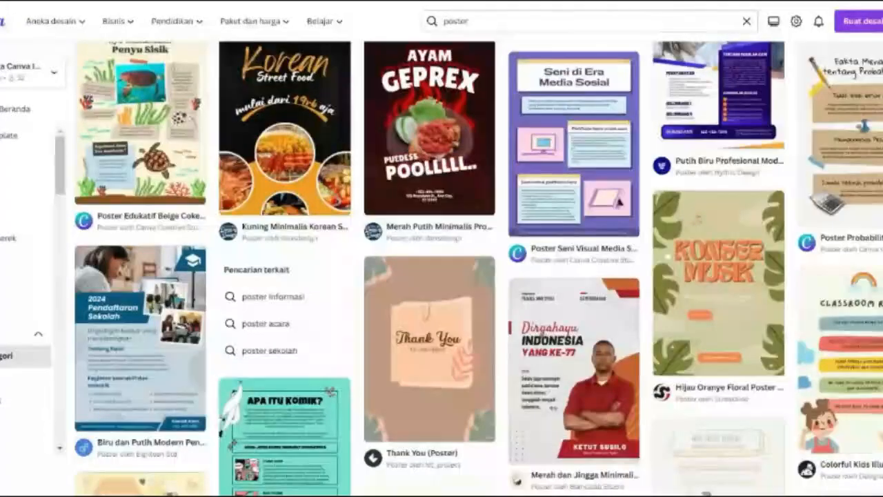
scroll(442, 276, down, 2)
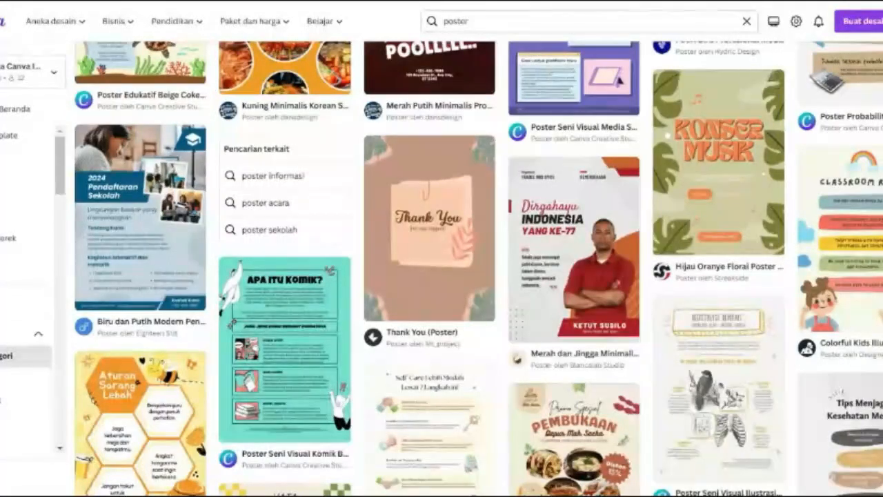
scroll(477, 269, down, 10)
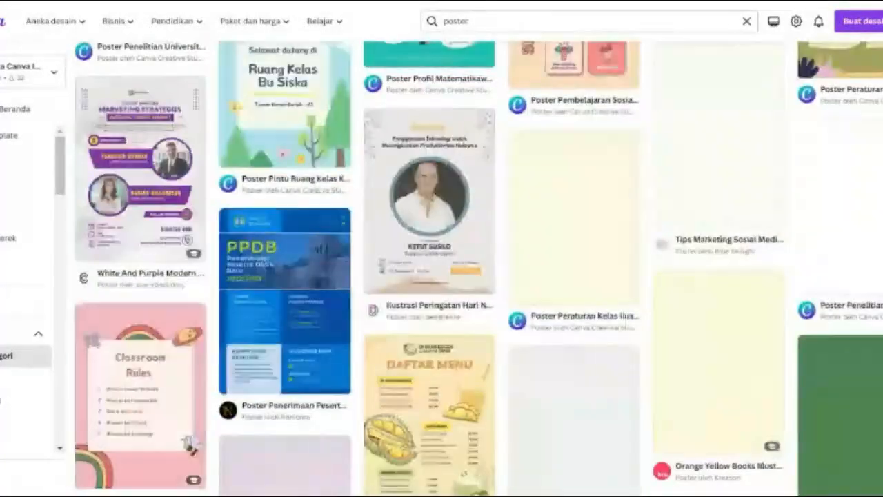
scroll(476, 269, up, 20)
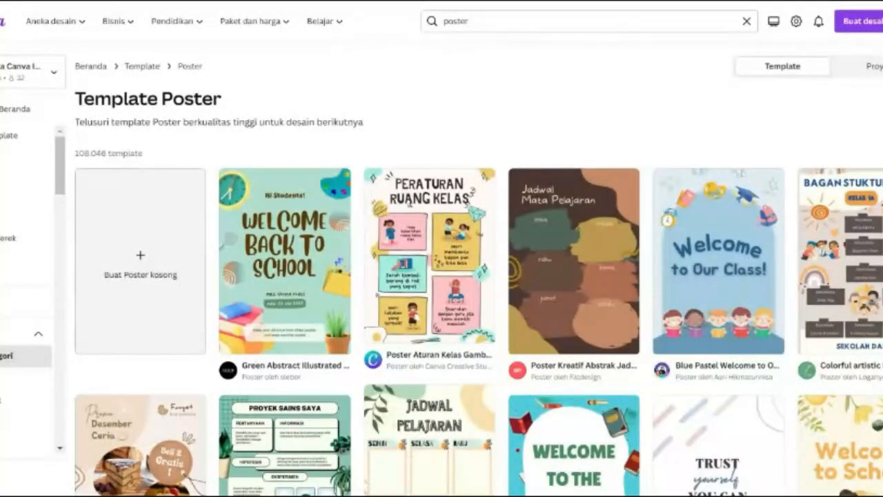
- Examine the suggested design types offered for creating a new design
click(849, 22)
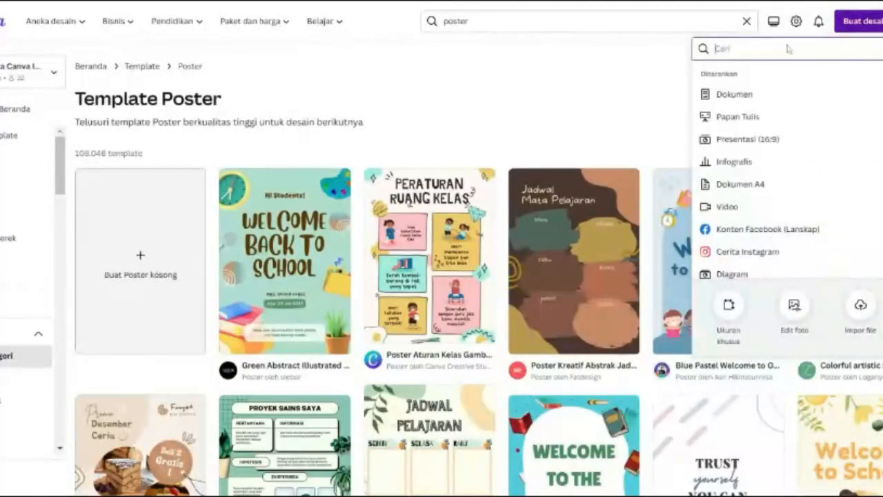
click(645, 110)
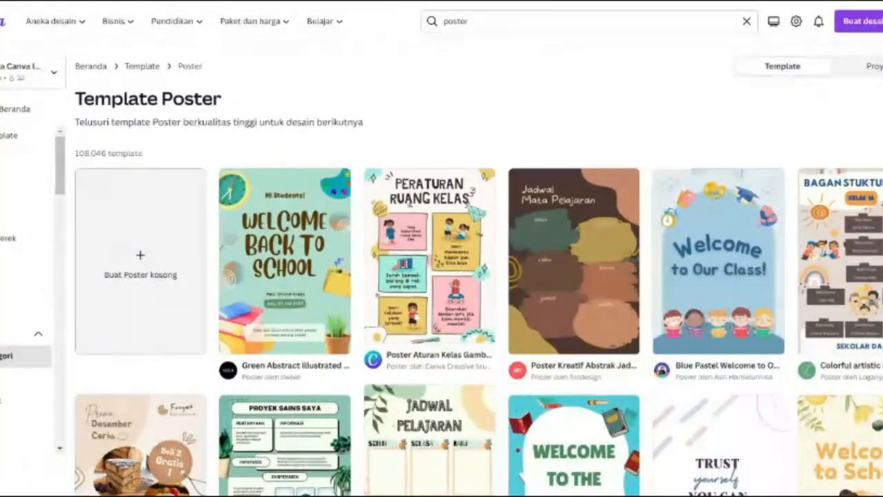
click(861, 23)
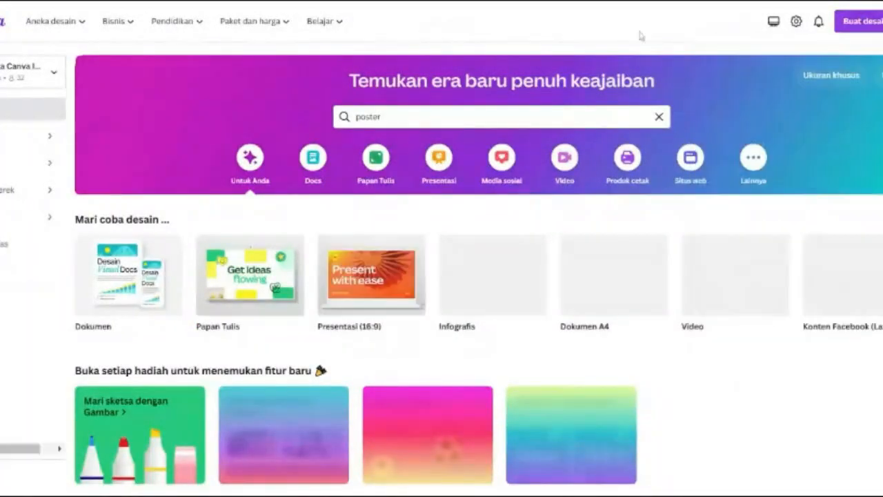
click(863, 28)
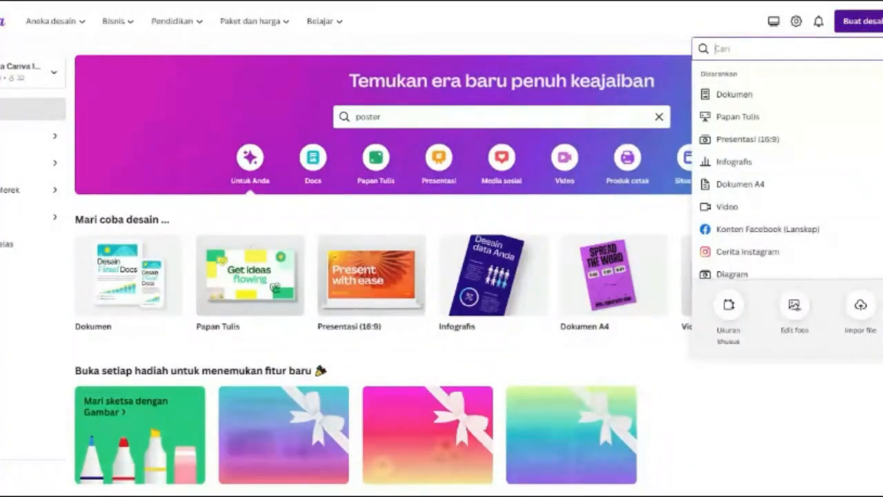
scroll(759, 180, down, 2)
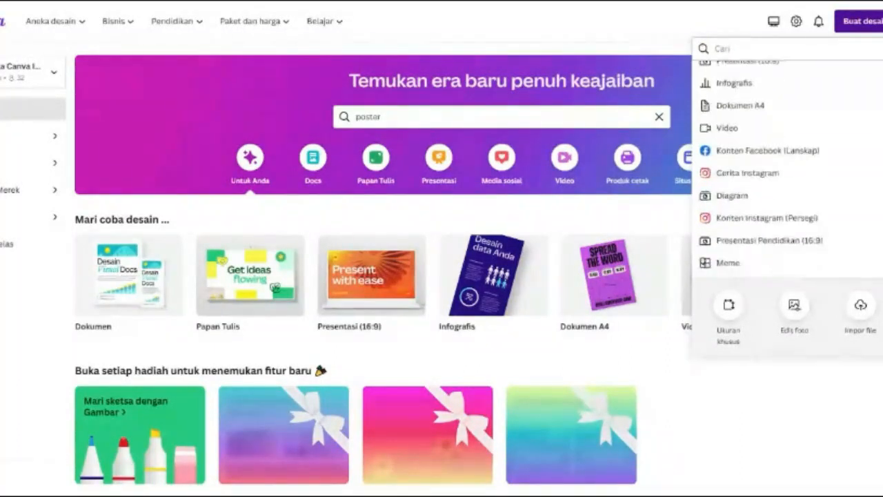
scroll(759, 179, up, 2)
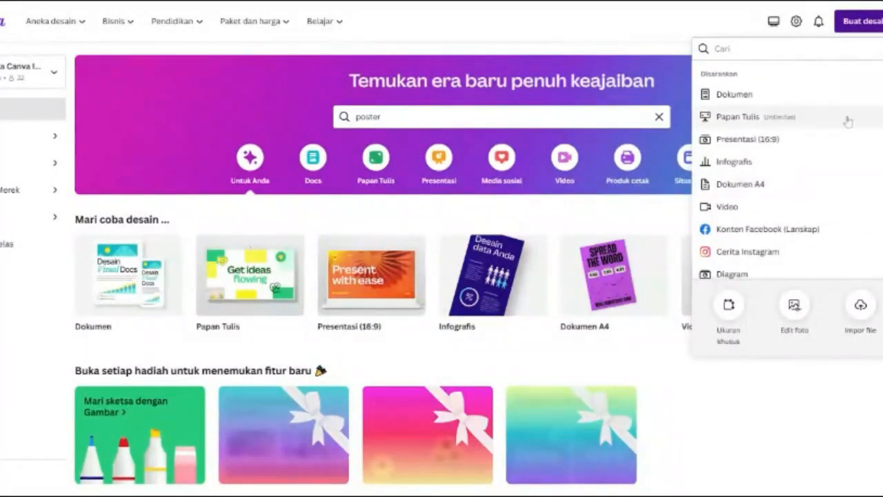
scroll(759, 172, down, 5)
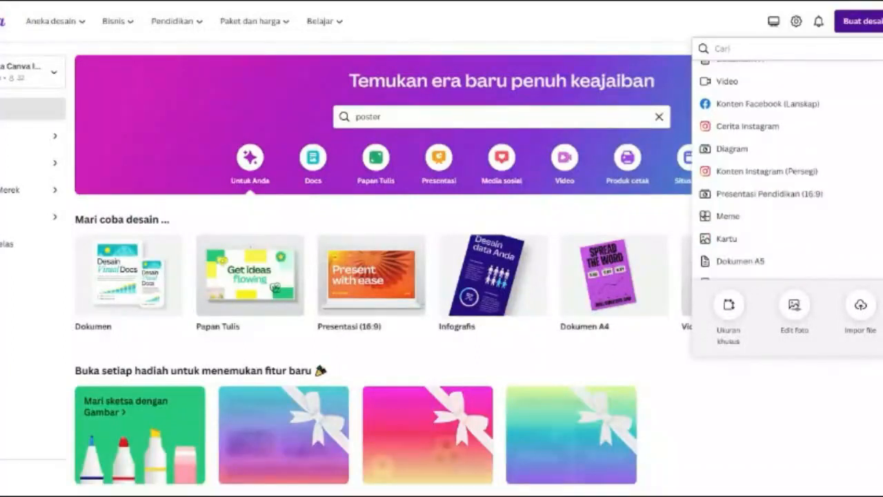
- Look through the remaining suggested design types and return to the start of the list
scroll(759, 173, down, 1)
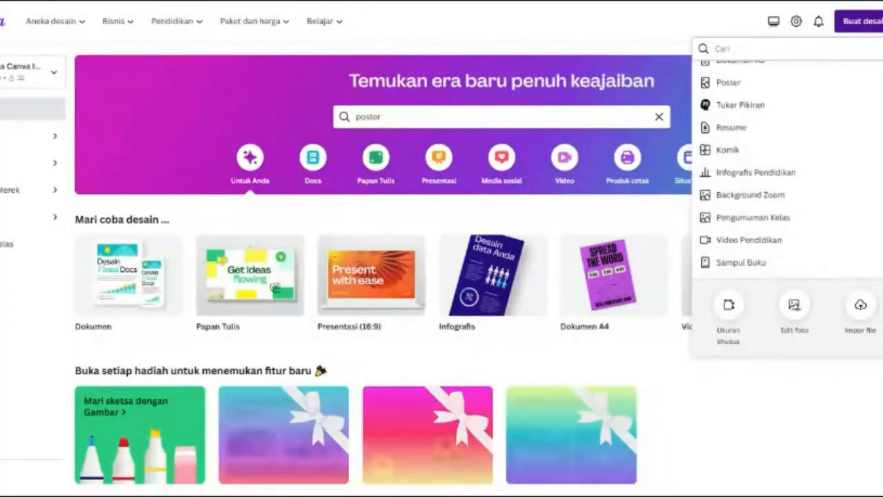
scroll(759, 173, up, 6)
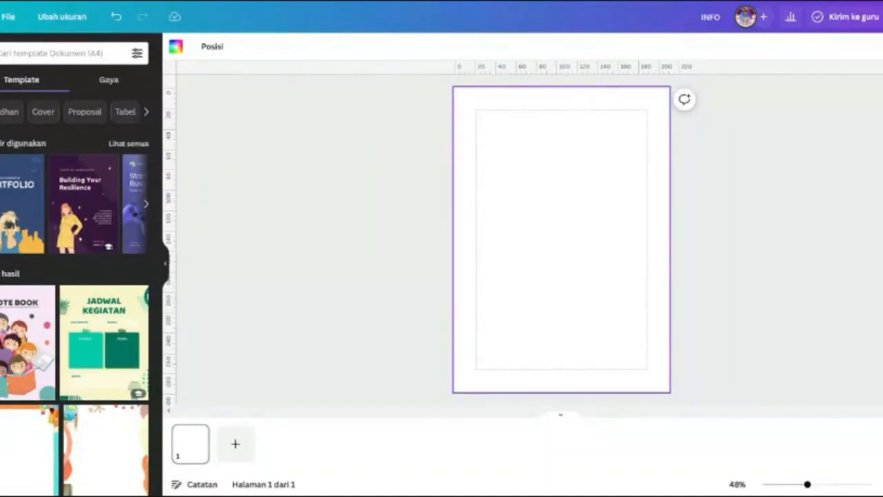
- Search the elements library for "bumi"
click(1, 91)
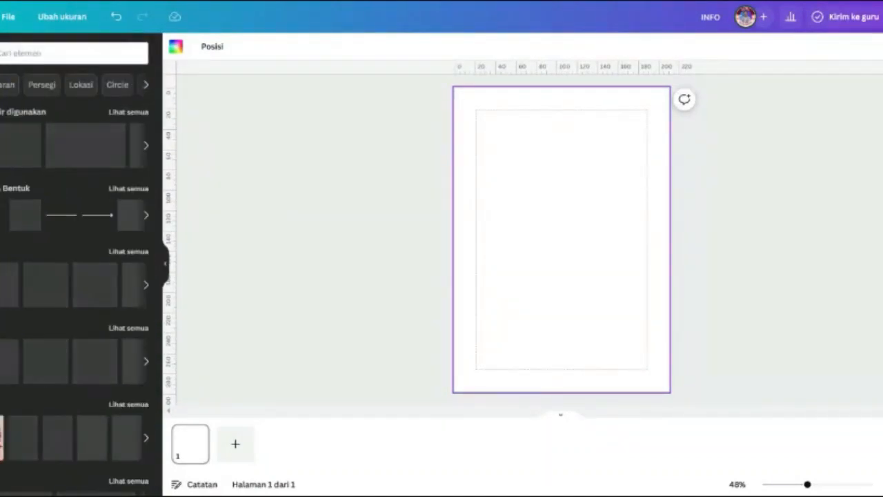
click(55, 53)
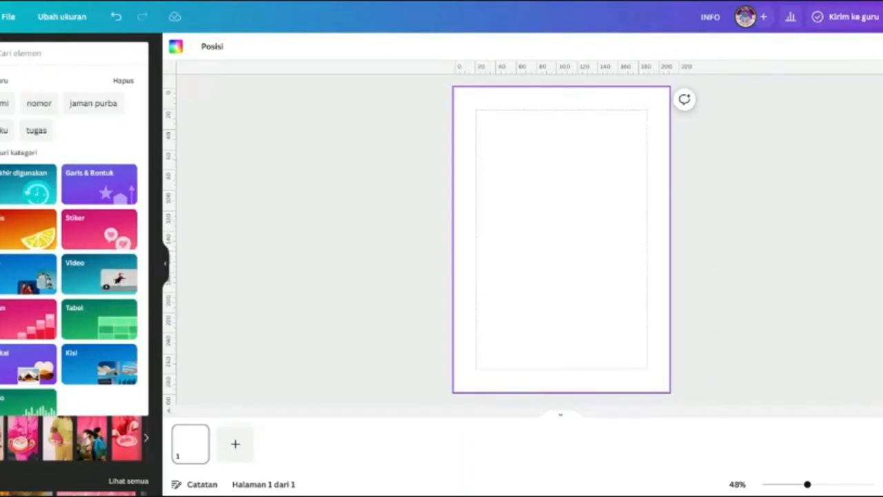
text(bumi)
key(Return)
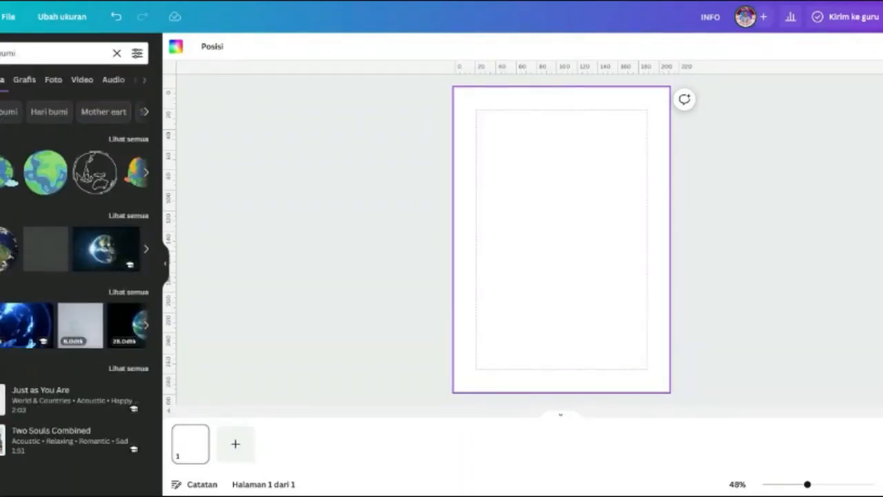
- Examine the graphic and photo results for "bumi" and return to the start of the photo results
click(23, 81)
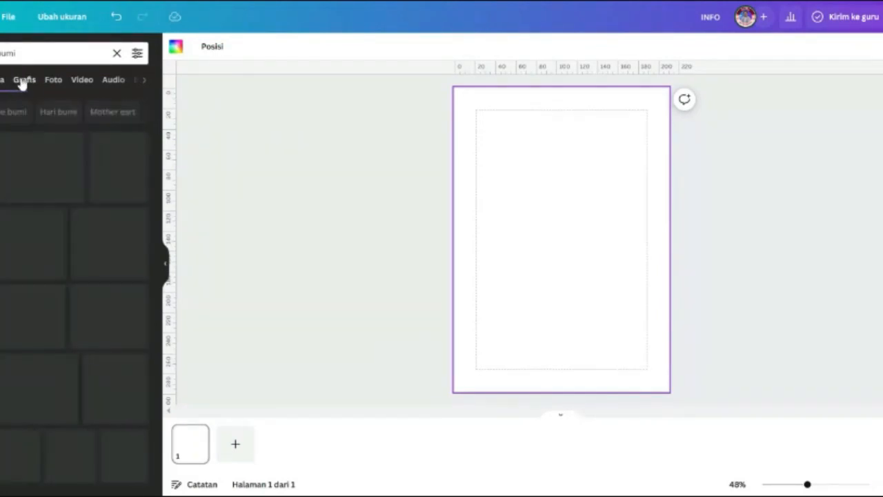
click(55, 80)
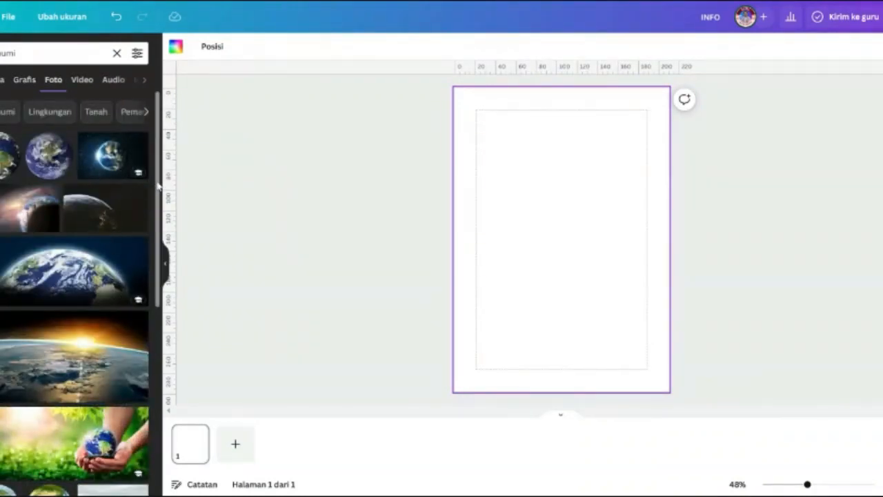
drag(157, 186, 168, 347)
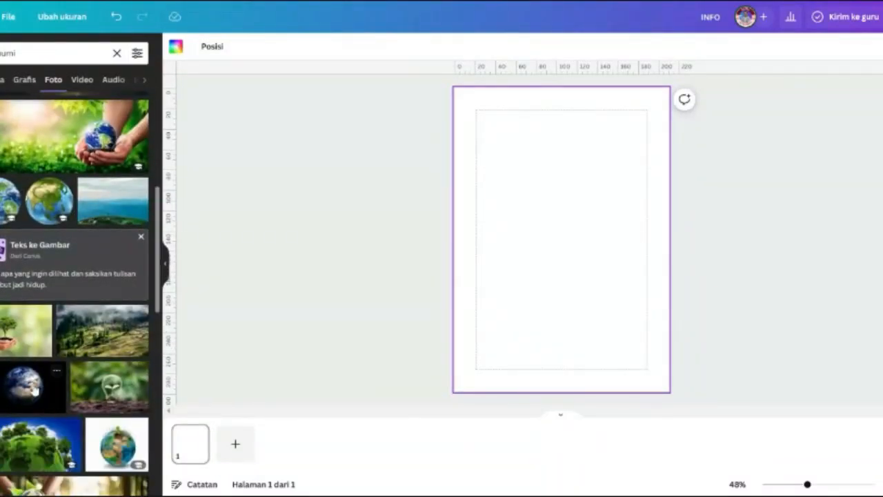
scroll(160, 255, up, 6)
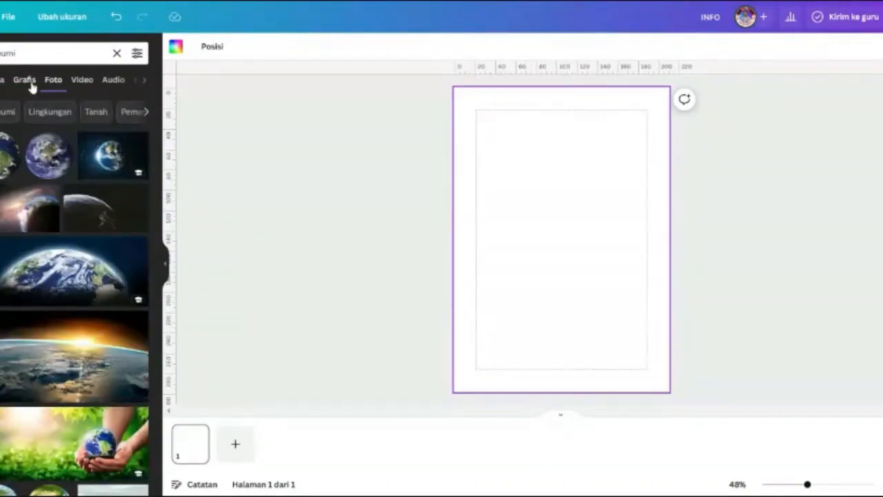
- Limit the element results to graphics and refine the search to "bumi 3d"
click(31, 84)
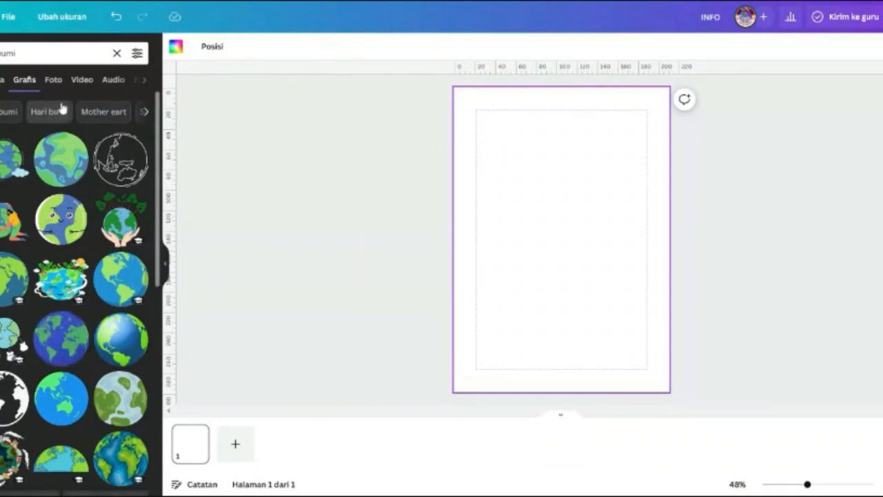
click(41, 53)
text(3d)
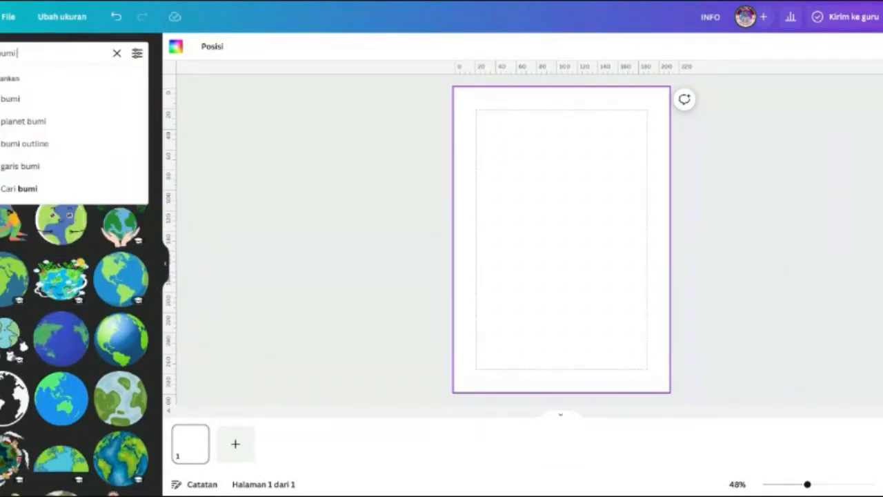
key(Return)
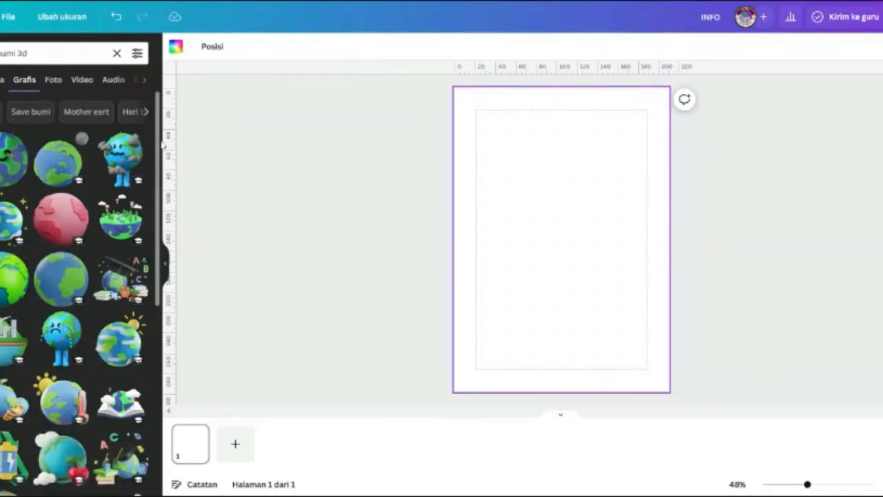
- Add the bright green and blue 3D globe to the page, shrink it to about half the page width, and centre it
click(5, 278)
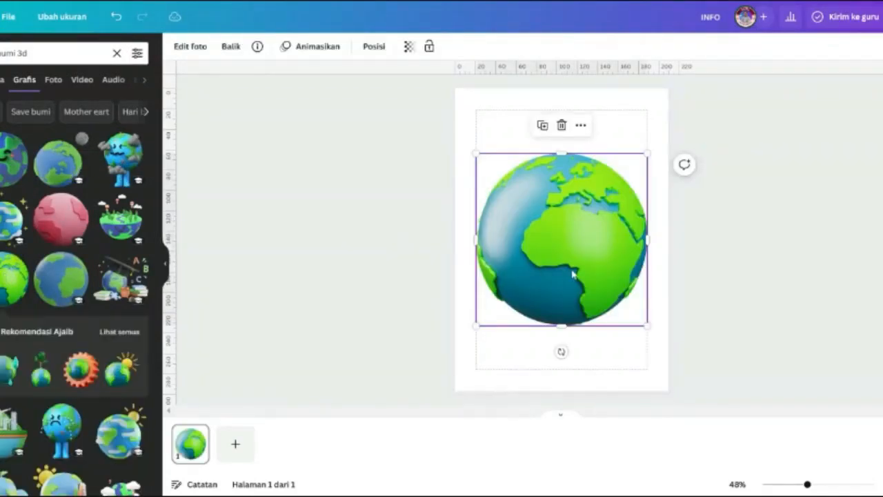
mouse_move(565, 316)
mouse_down()
mouse_move(530, 297)
mouse_move(587, 277)
mouse_move(568, 302)
mouse_up()
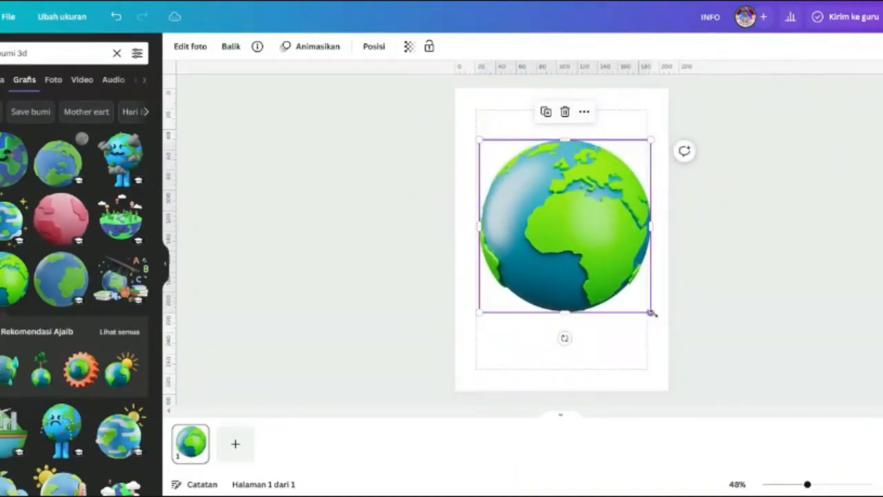
drag(650, 312, 597, 256)
drag(539, 205, 562, 241)
click(494, 142)
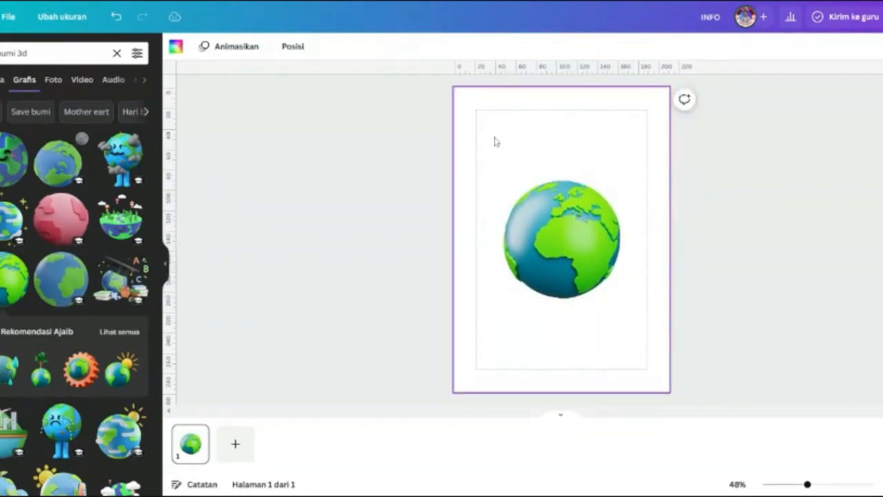
- Try the globe at a size wider than the page, and return it to about half the page width at the centre
click(537, 218)
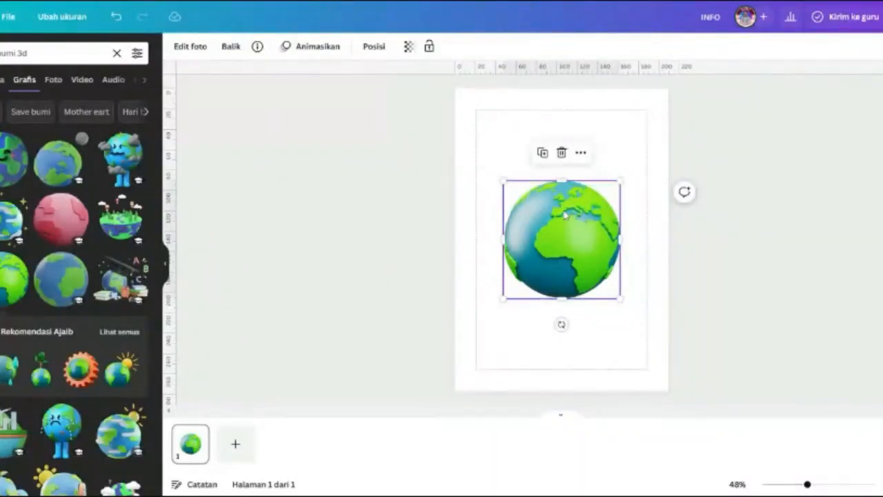
drag(620, 298, 753, 388)
drag(590, 260, 545, 201)
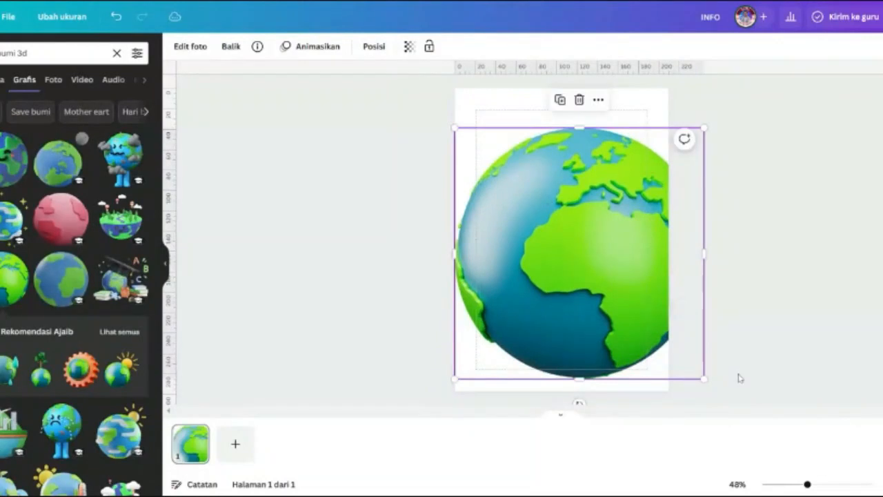
drag(697, 380, 556, 257)
drag(520, 189, 572, 245)
click(462, 134)
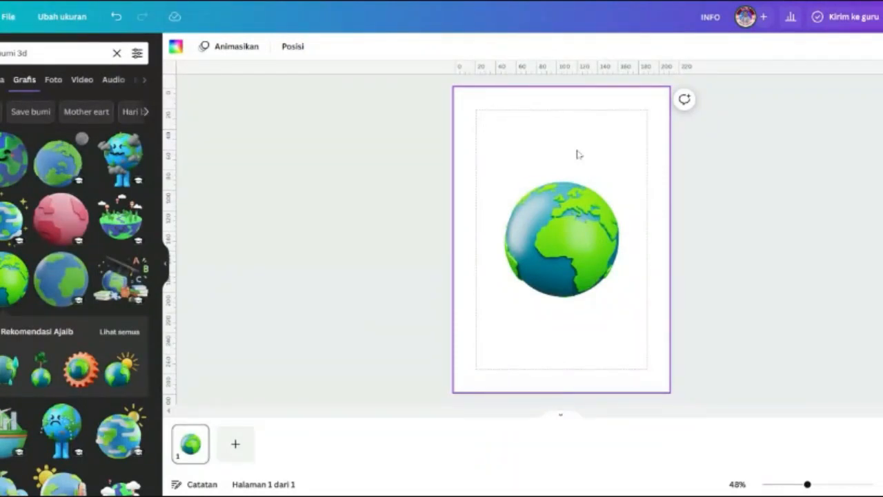
click(548, 276)
mouse_move(548, 276)
mouse_down()
mouse_move(481, 257)
mouse_move(515, 328)
mouse_move(543, 256)
mouse_move(551, 273)
mouse_up()
drag(542, 238, 539, 238)
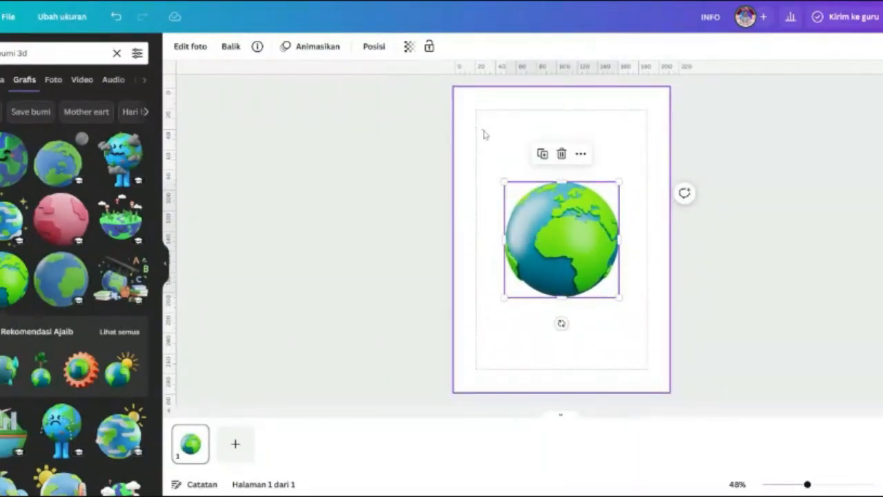
click(483, 134)
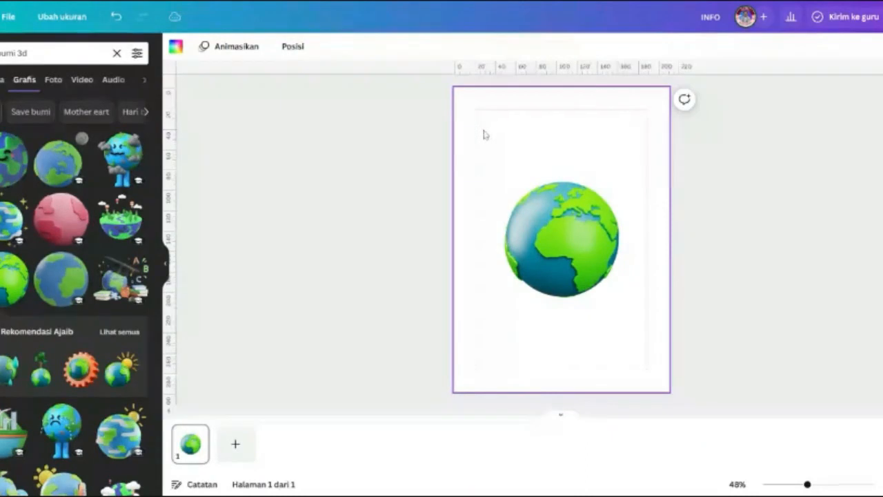
- Set the page background to the dark teal #094b60 taken from the globe's photo colours
click(177, 51)
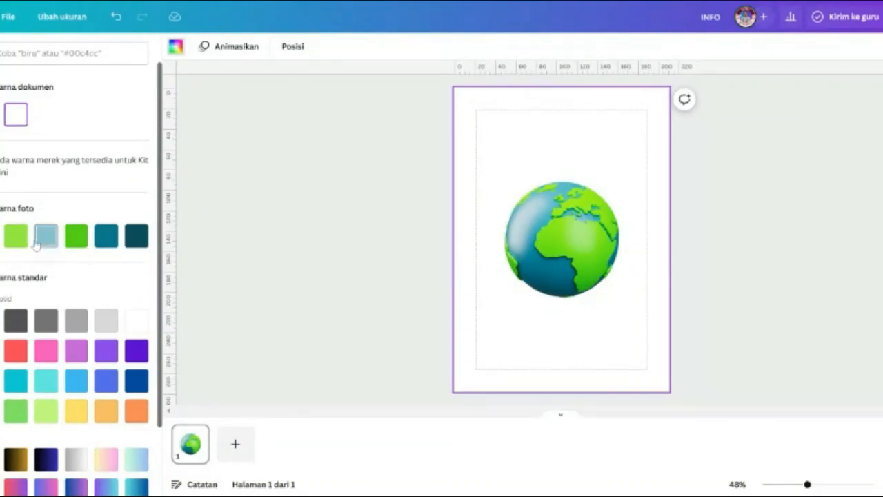
click(109, 249)
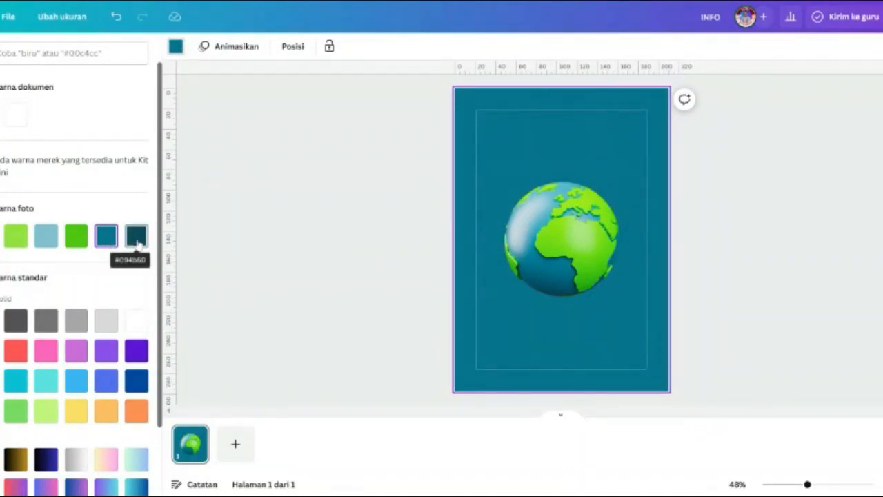
click(137, 241)
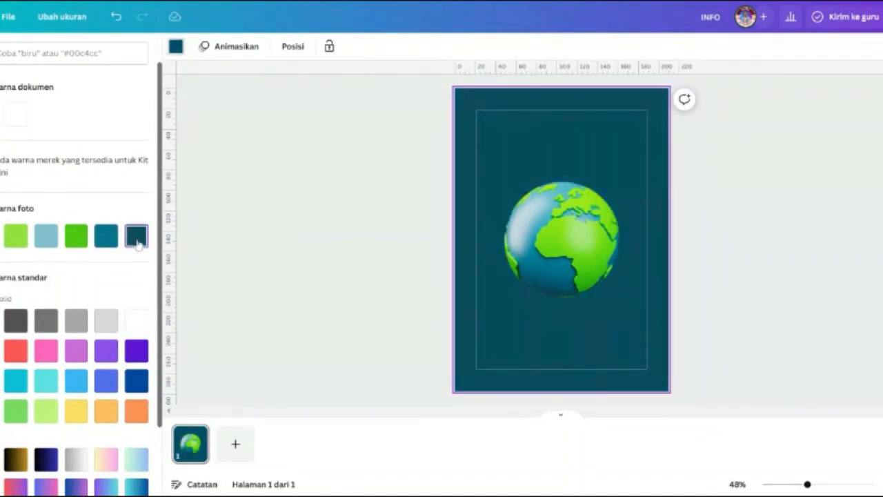
click(278, 228)
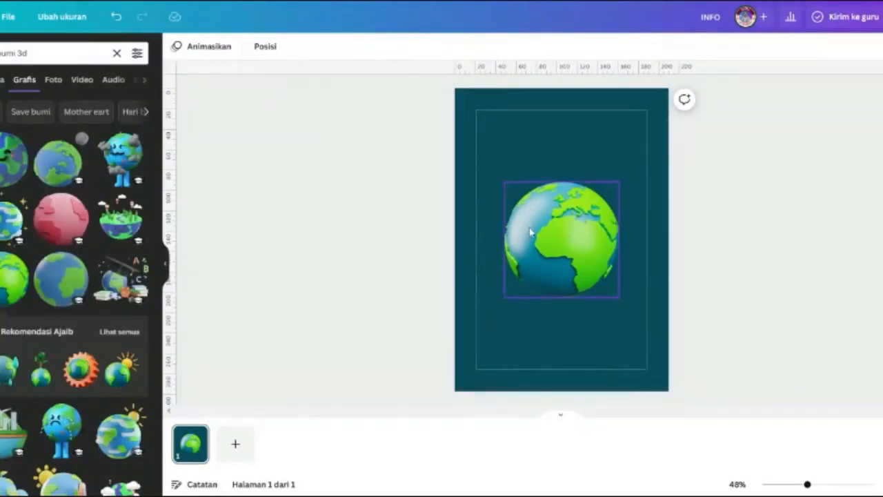
click(474, 164)
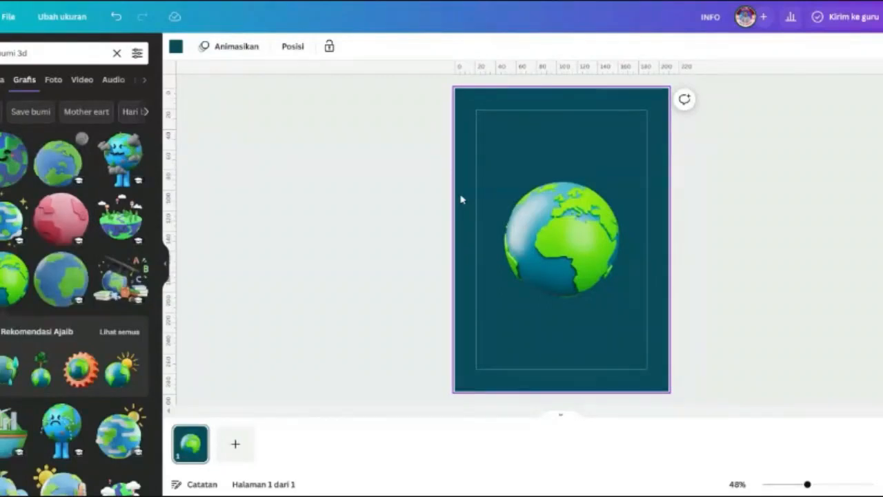
- Try a pale grey-blue custom background, and settle on the dark teal #065169 for the page
click(176, 47)
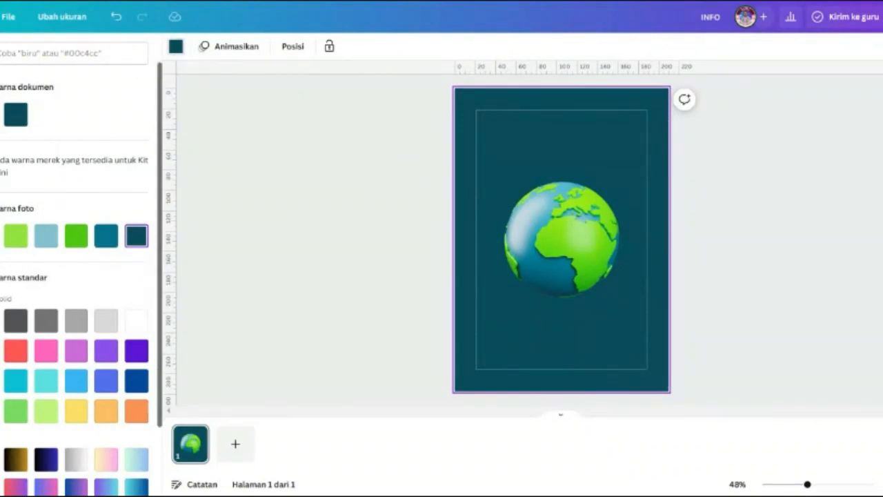
click(16, 114)
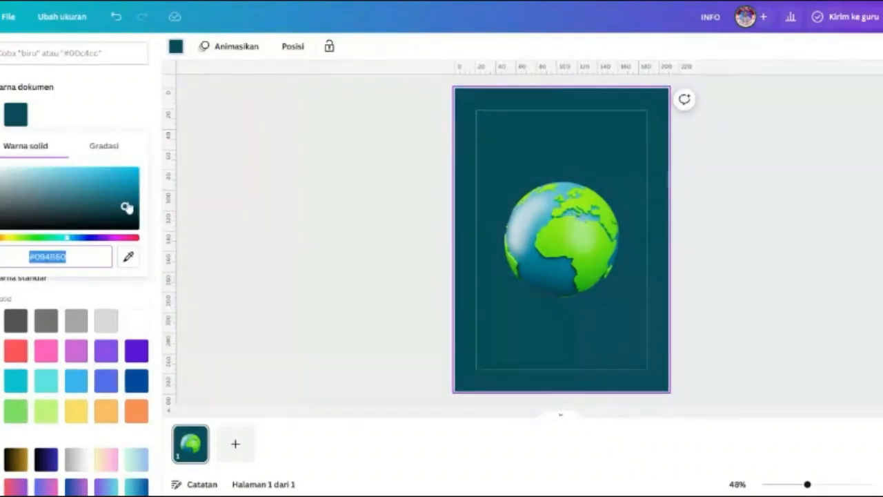
drag(125, 206, 12, 186)
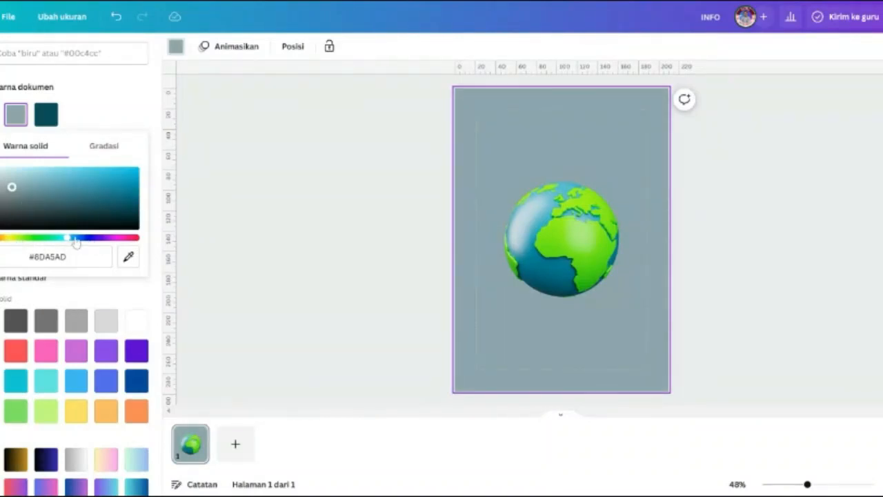
drag(14, 188, 33, 191)
drag(33, 191, 129, 203)
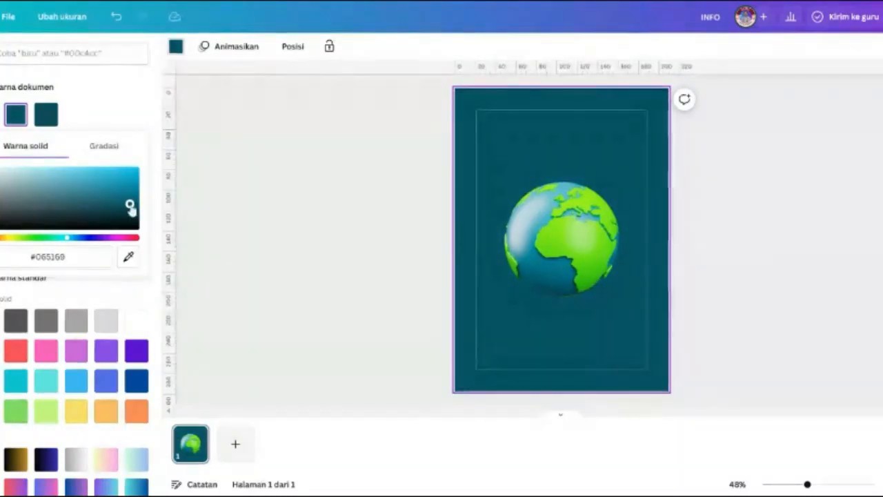
click(329, 241)
click(329, 241)
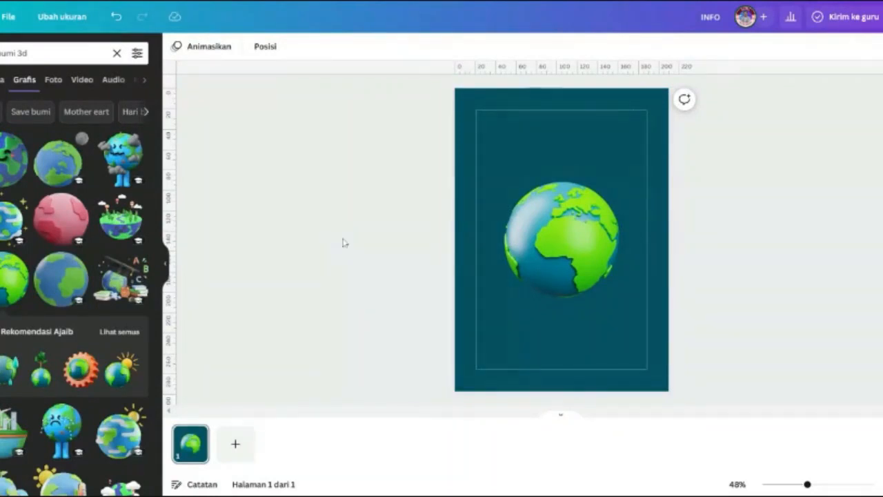
- Shift the globe slightly above the page centre and realign it to the exact centre
drag(535, 215, 536, 214)
click(412, 210)
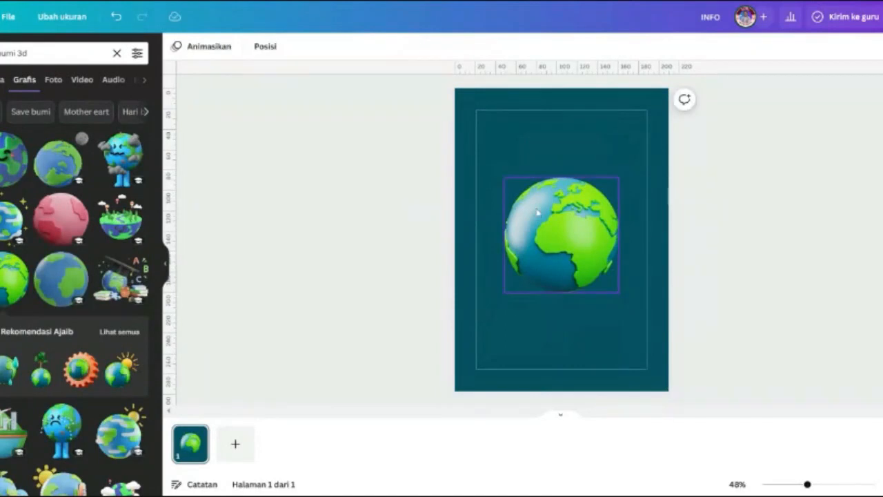
click(539, 212)
drag(538, 213, 536, 228)
click(412, 224)
click(536, 227)
click(405, 222)
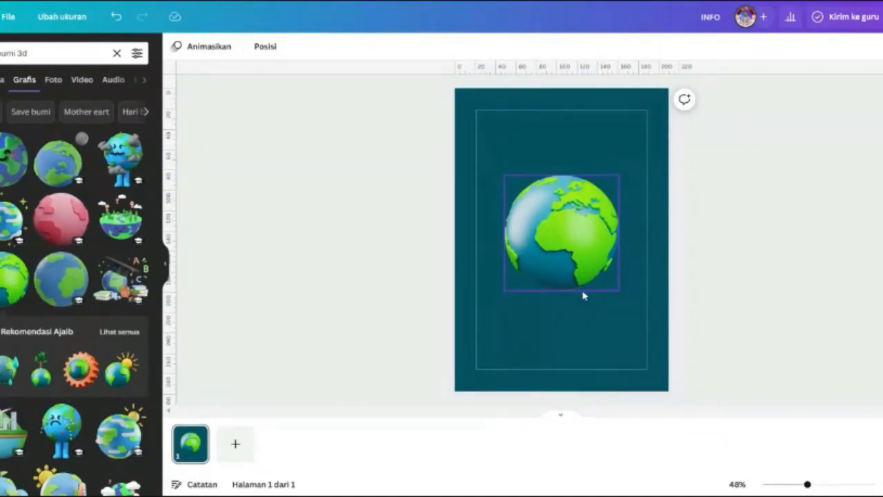
drag(578, 253, 577, 259)
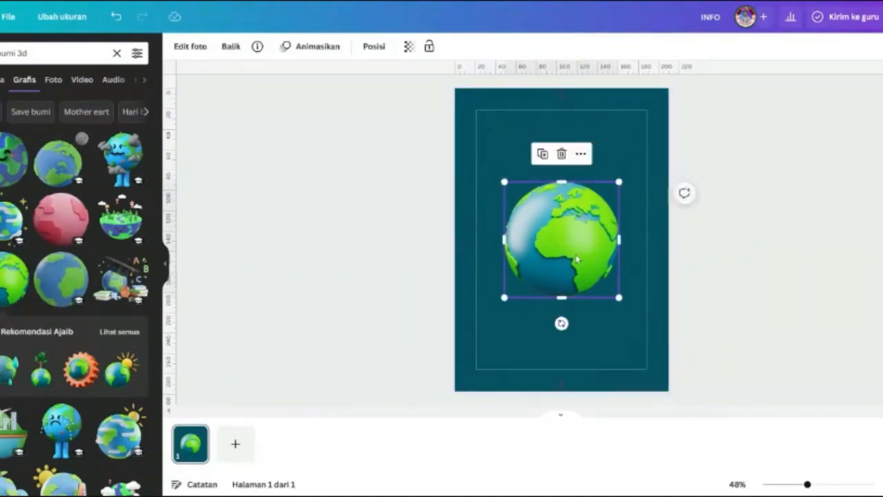
click(364, 262)
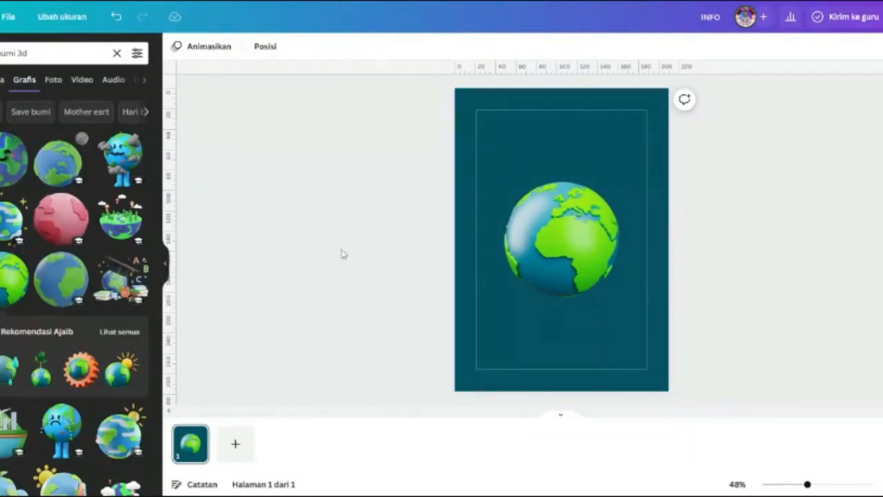
- Search the graphics library for "matahari 3d"
double_click(7, 54)
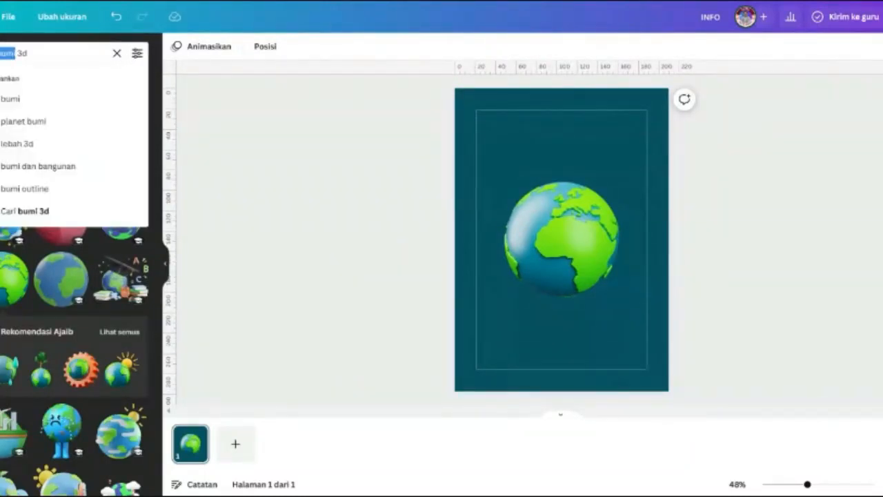
text(ma)
text(tahar)
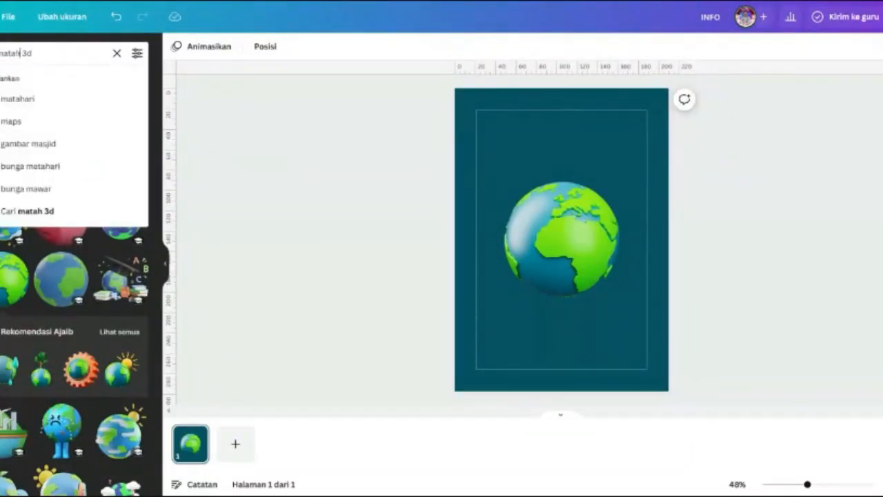
text(i)
key(Return)
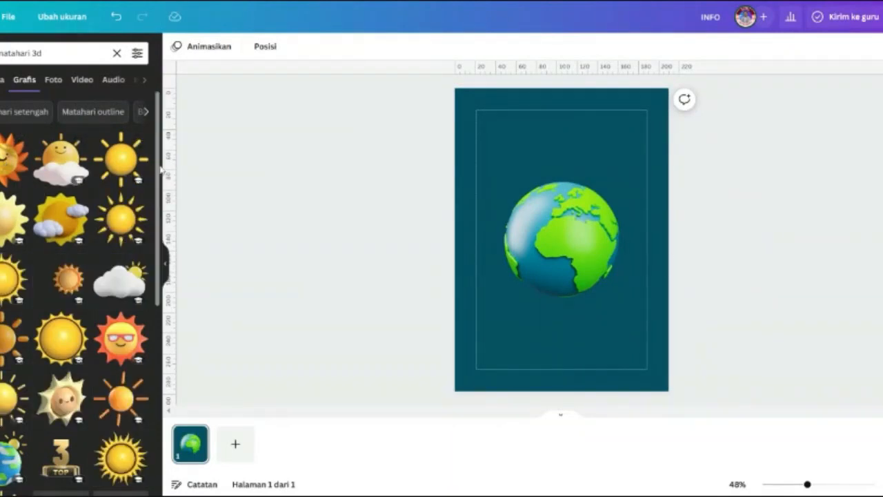
drag(163, 174, 160, 137)
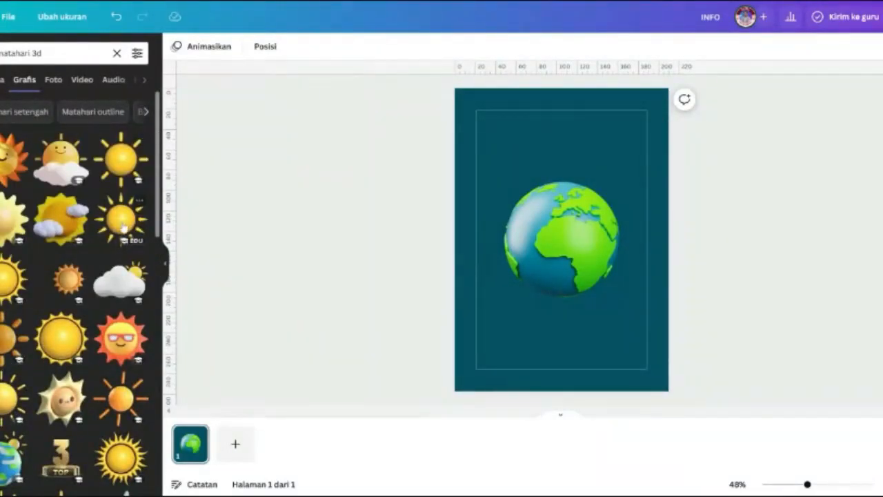
- Try an orange 3D sun, remove it, and add the round yellow 3D sun at a small size above the globe's left edge
click(68, 279)
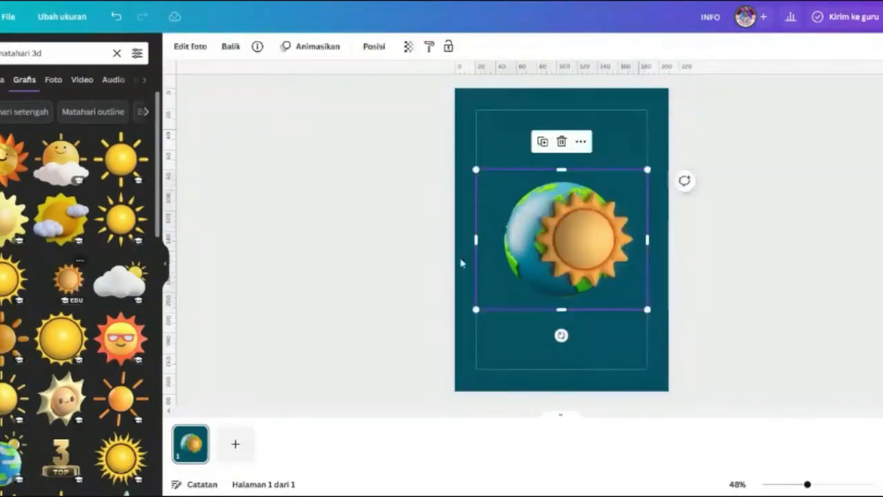
key(Delete)
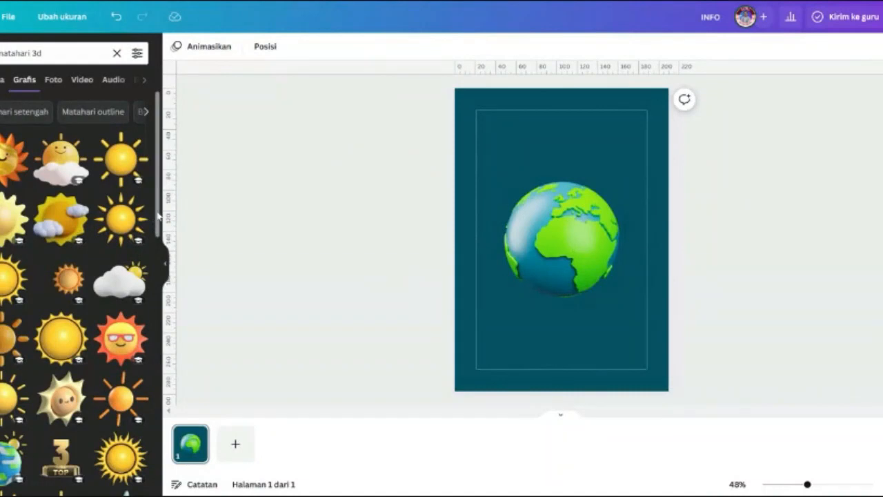
drag(158, 216, 147, 109)
scroll(162, 289, down, 4)
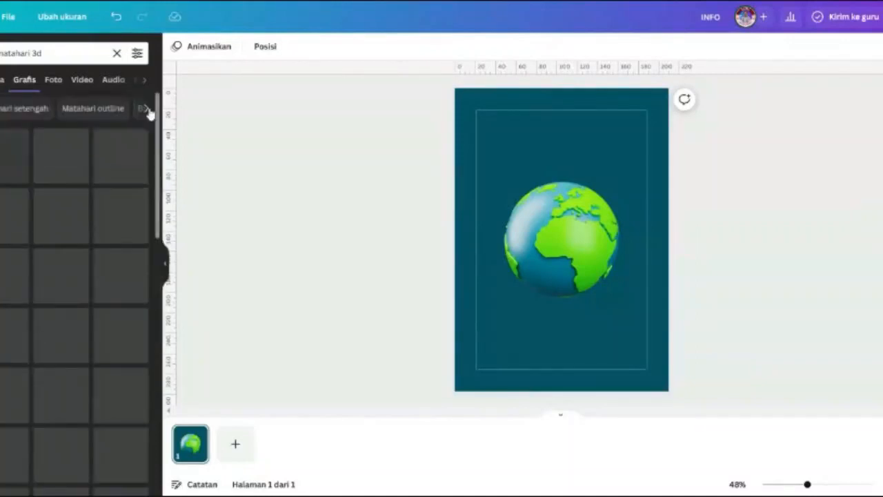
click(41, 51)
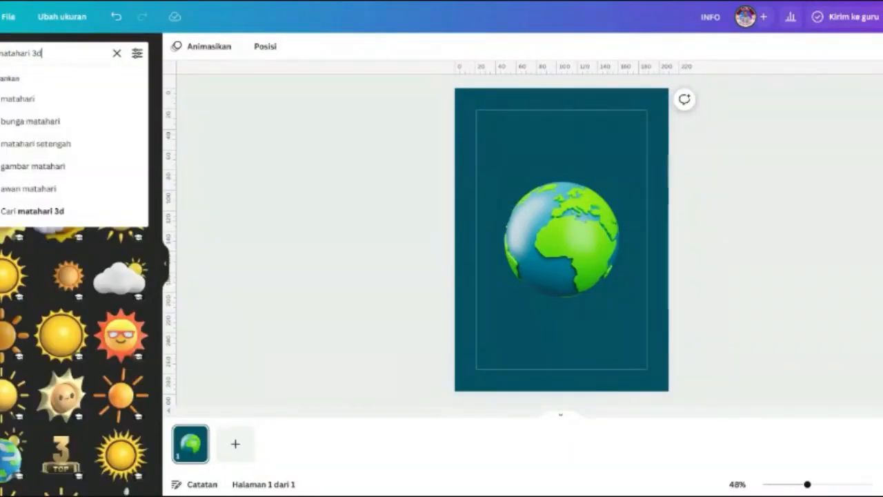
click(61, 338)
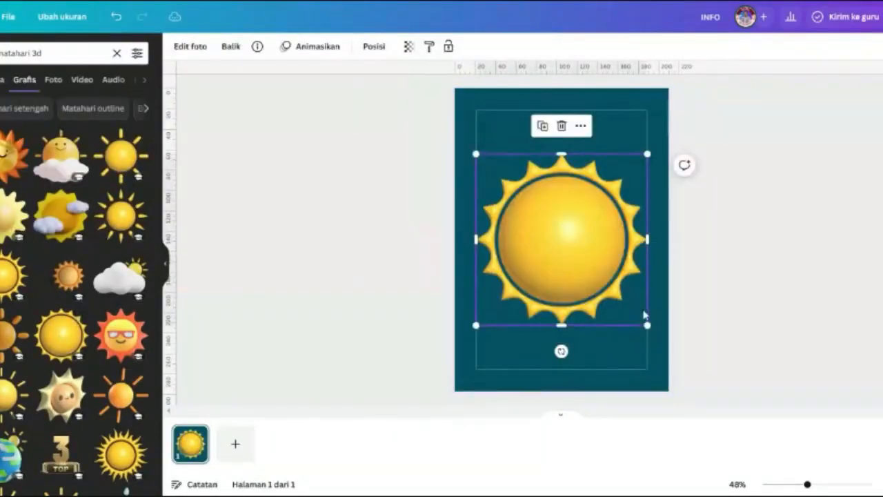
drag(649, 323, 506, 177)
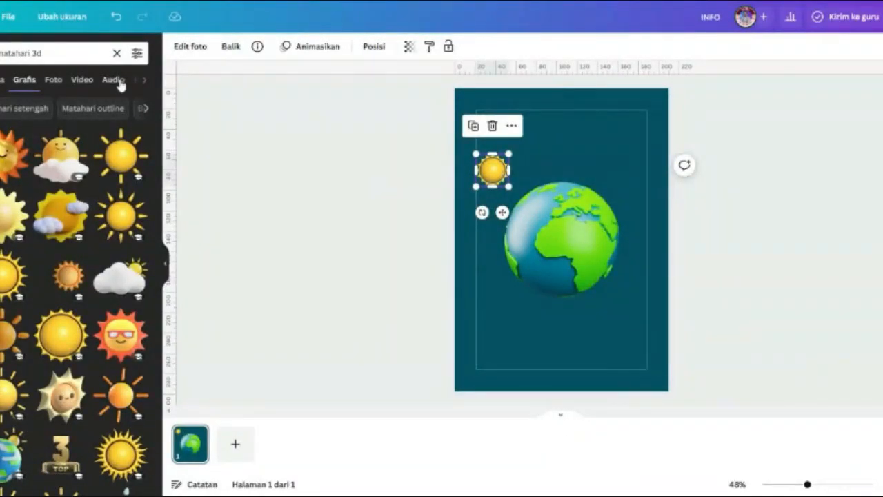
- Search the graphics library for "matahari" without the 3D keyword
click(69, 53)
key(BackSpace)
key(BackSpace)
key(BackSpace)
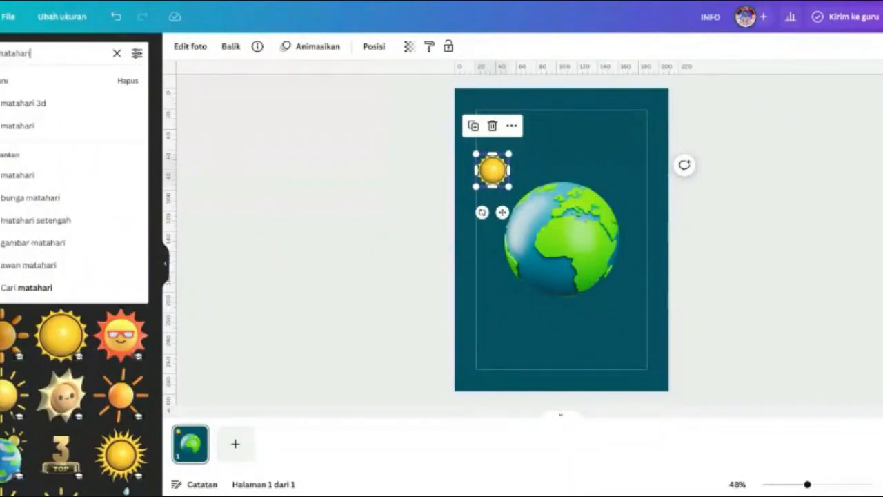
key(Return)
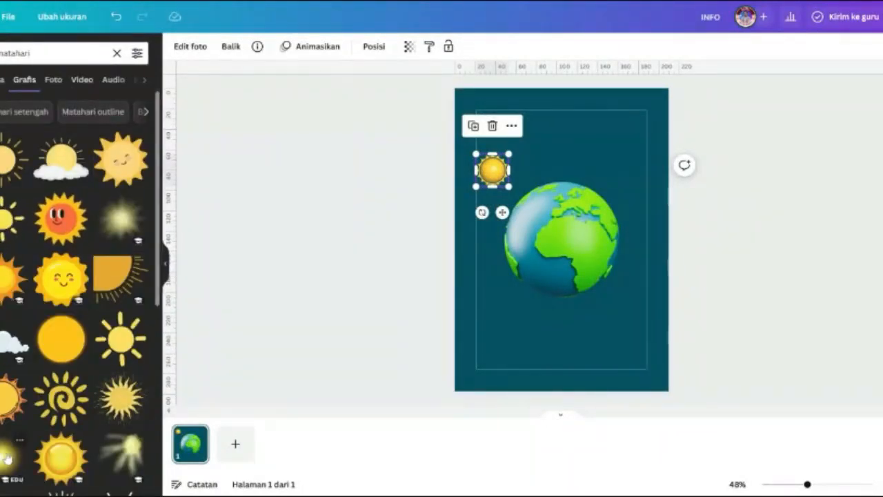
- Add the soft glowing yellow sun near the page's upper-right corner and delete the small 3D sun
click(511, 158)
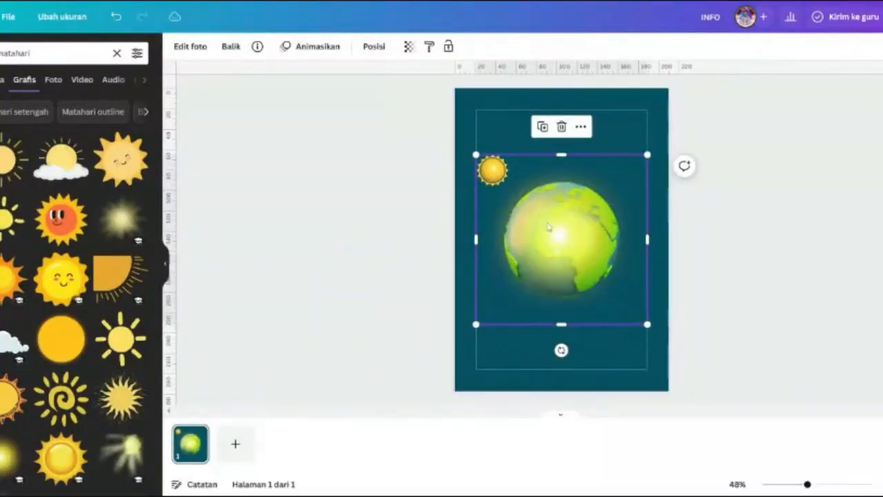
drag(550, 224, 607, 127)
click(491, 181)
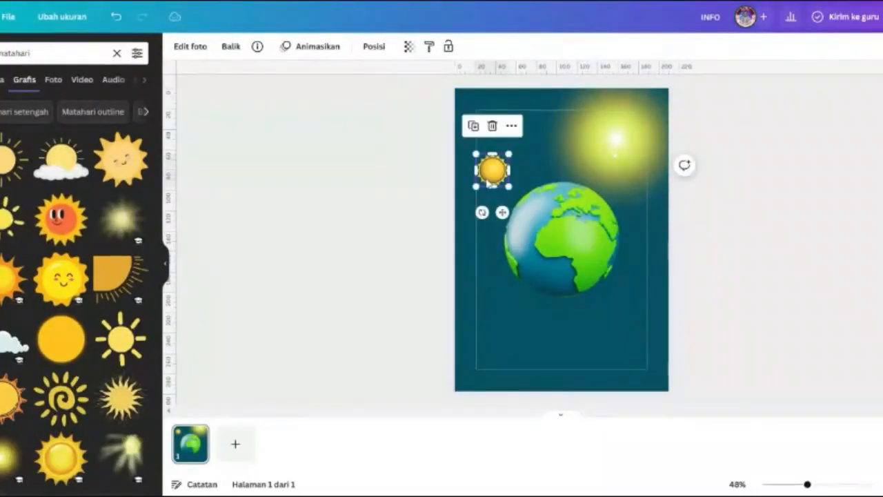
key(Delete)
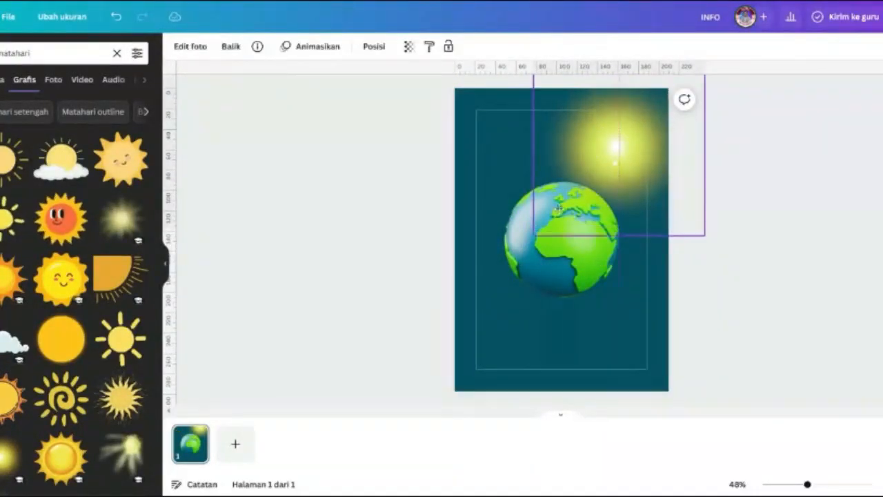
- Try the glowing sun at less than half its size, placed above the globe
drag(590, 148, 526, 238)
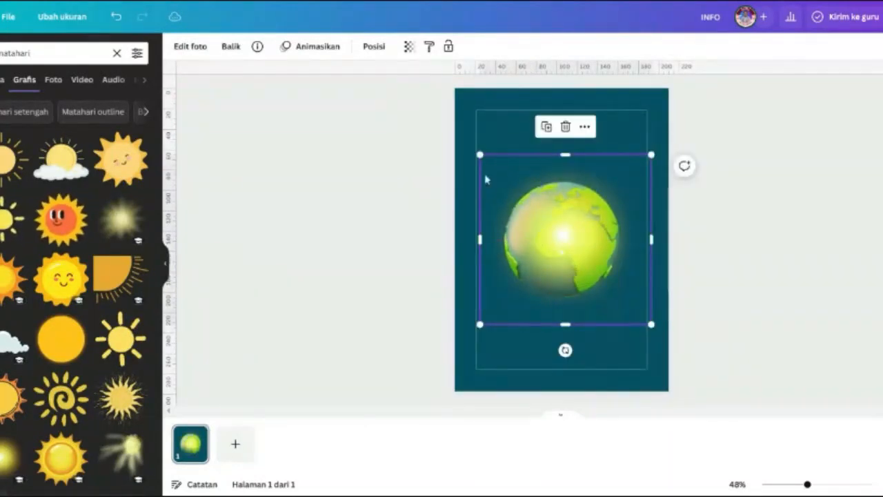
drag(480, 154, 576, 253)
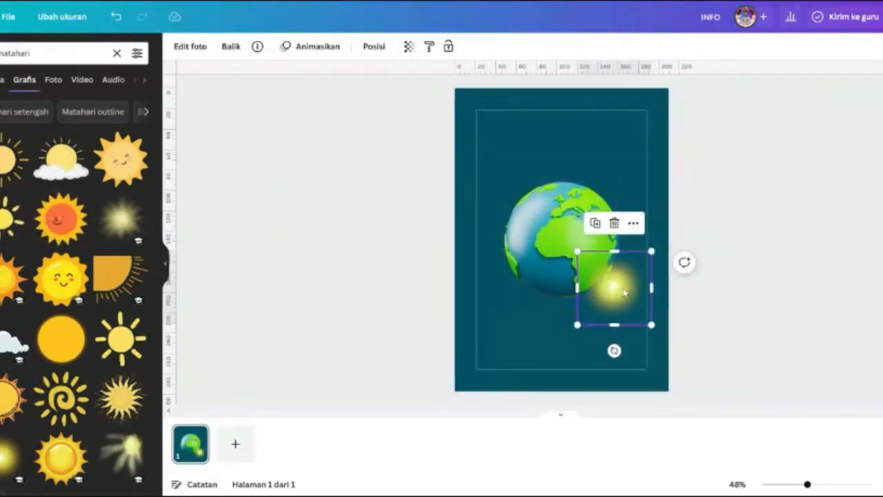
drag(625, 293, 578, 142)
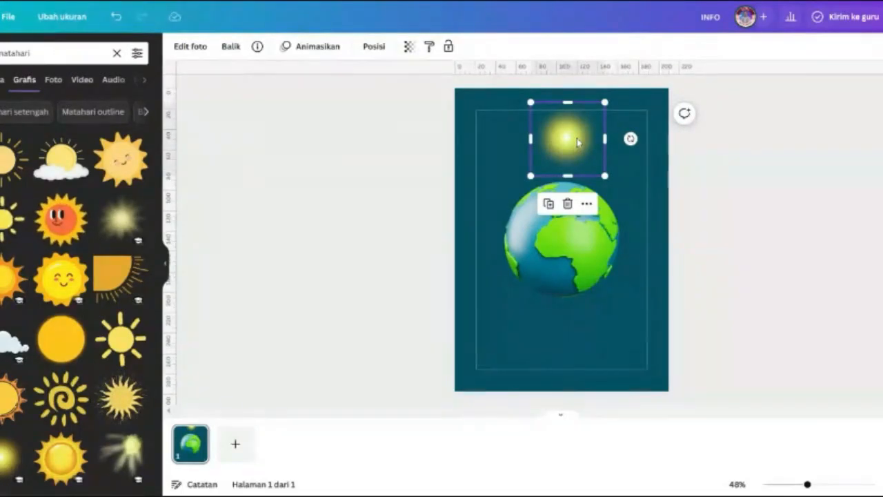
click(554, 267)
drag(554, 267, 557, 269)
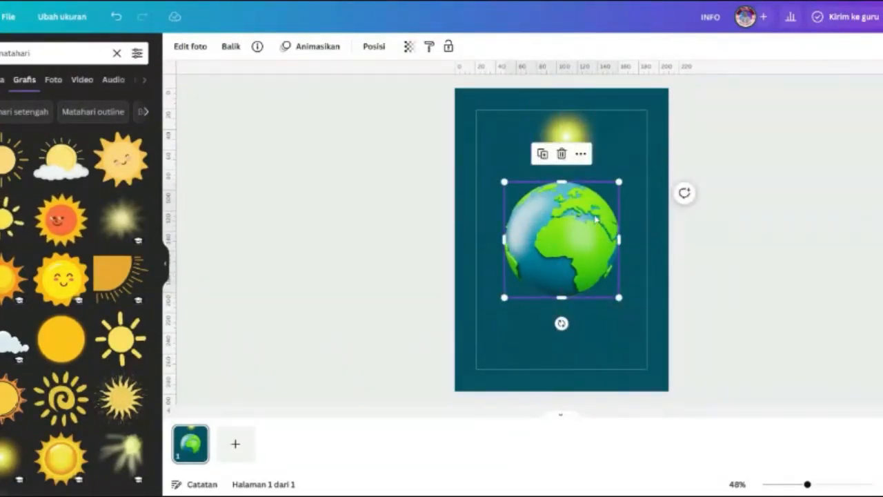
click(579, 127)
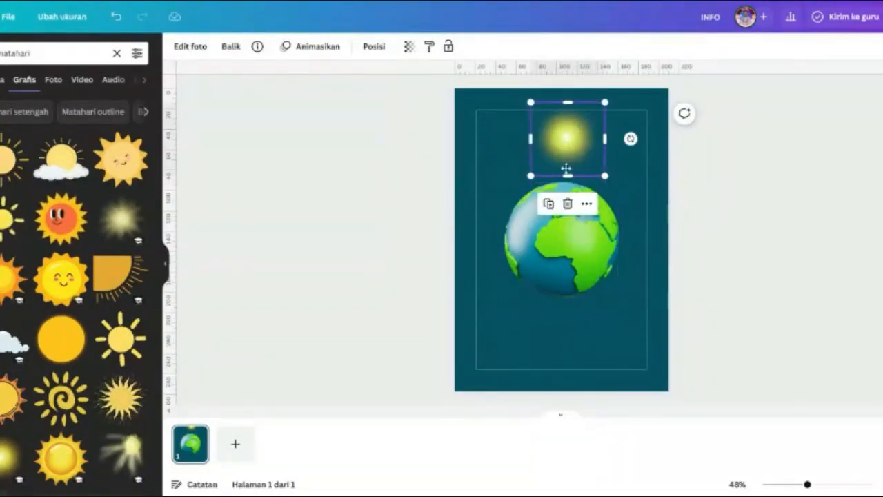
- Try the glowing sun enlarged over the globe, and settle on about 109 mm high at the globe's upper-right edge
drag(566, 169, 634, 314)
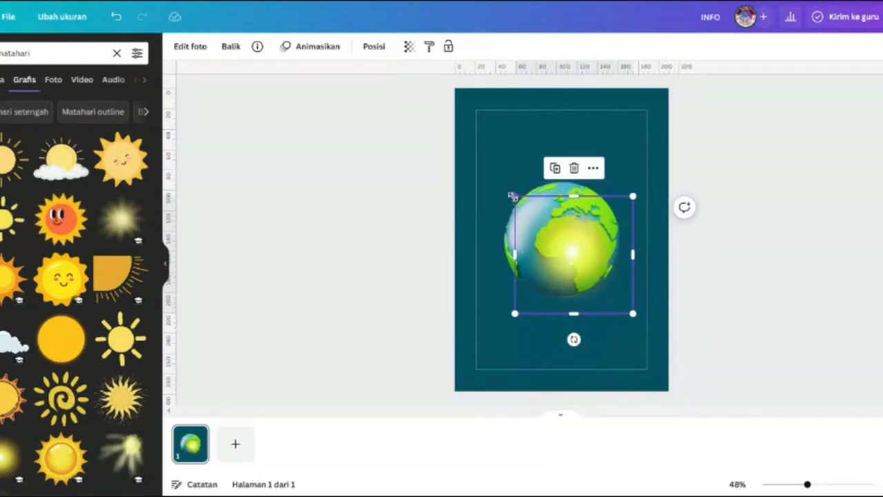
drag(513, 197, 464, 146)
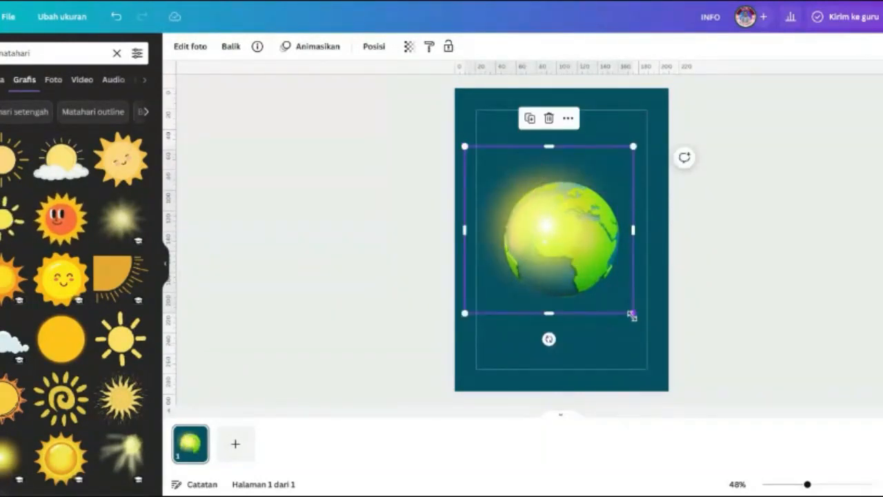
drag(632, 315, 637, 318)
drag(552, 231, 562, 237)
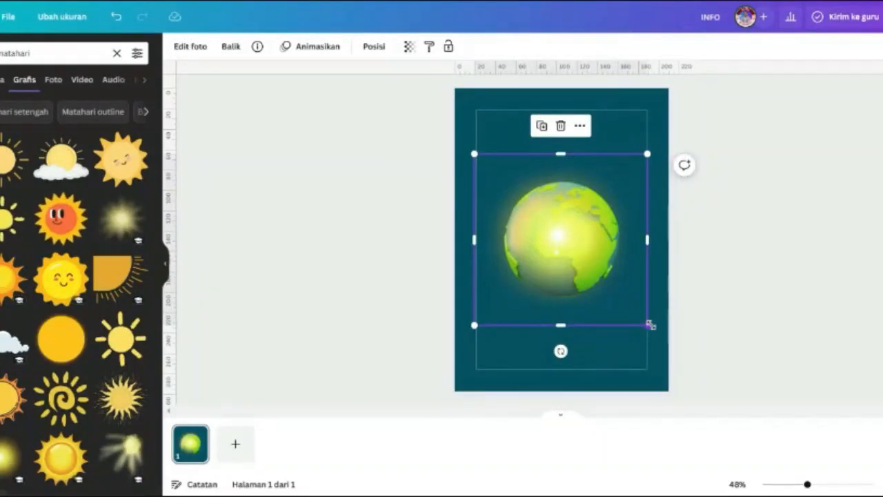
drag(650, 324, 587, 265)
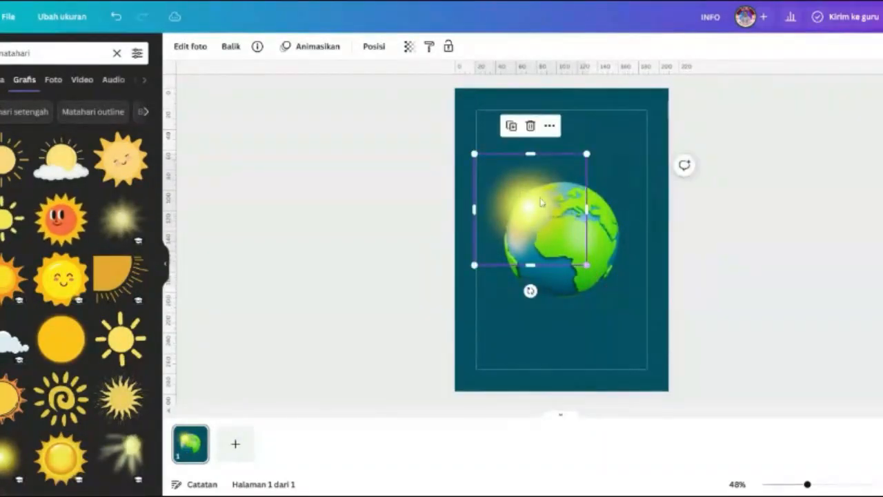
drag(523, 192, 616, 176)
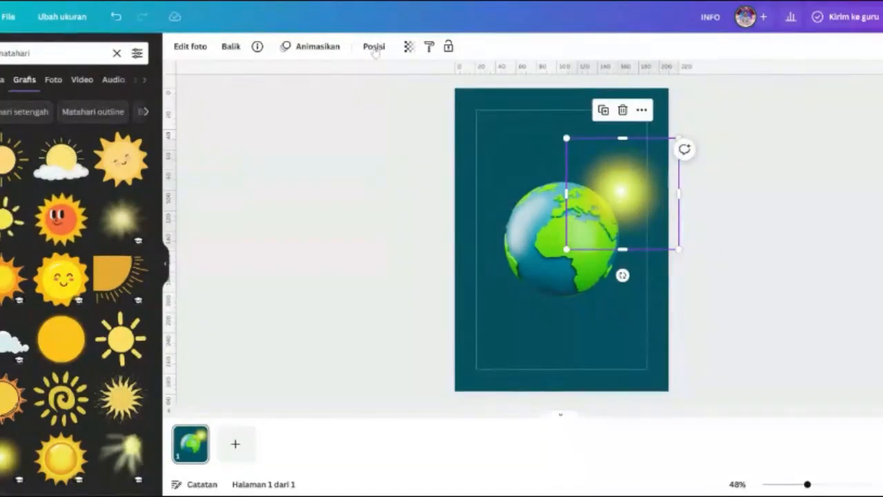
- Send the glowing sun to the back behind the globe and move the globe slightly down along the page's vertical centre line
click(373, 46)
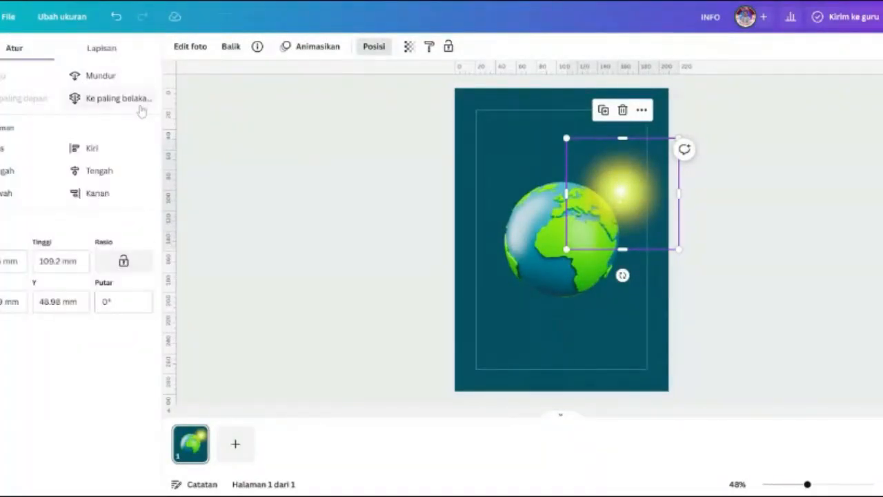
click(132, 100)
click(334, 197)
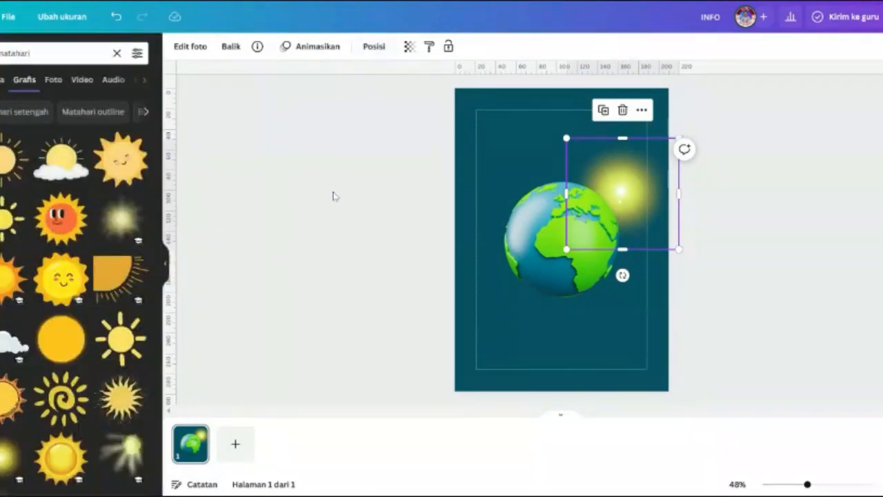
drag(539, 251, 539, 262)
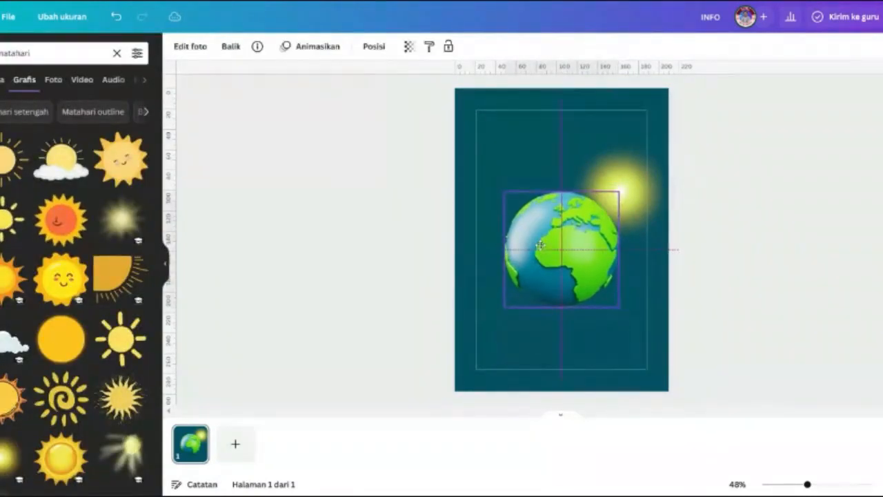
- Try a plain orange circle sun, shrunk and centred over the glowing sun, and delete it
click(67, 338)
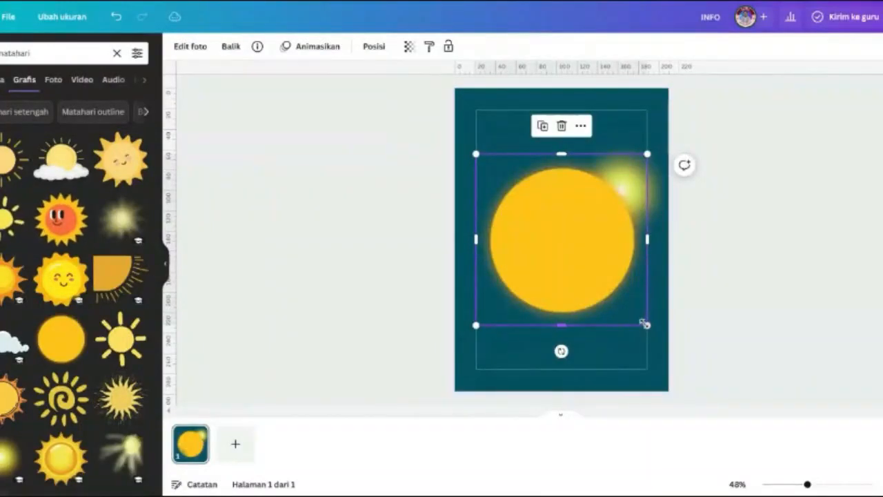
drag(645, 324, 536, 214)
click(551, 234)
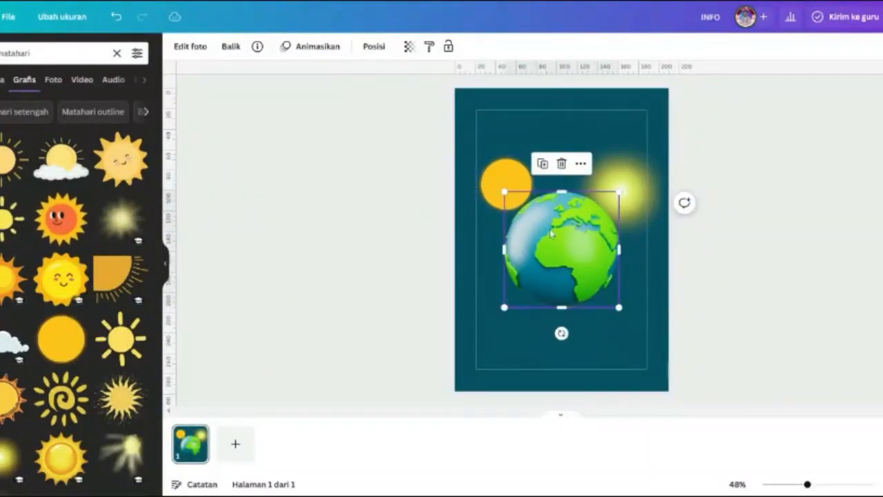
click(507, 168)
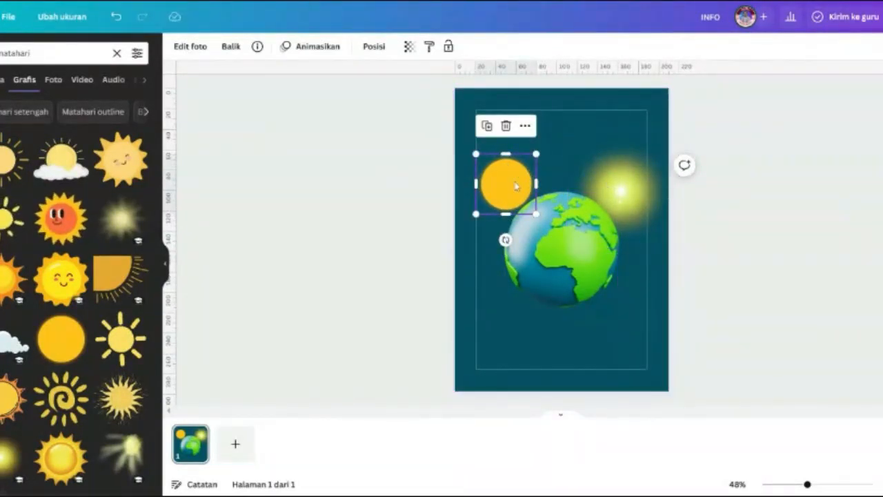
drag(516, 185, 628, 195)
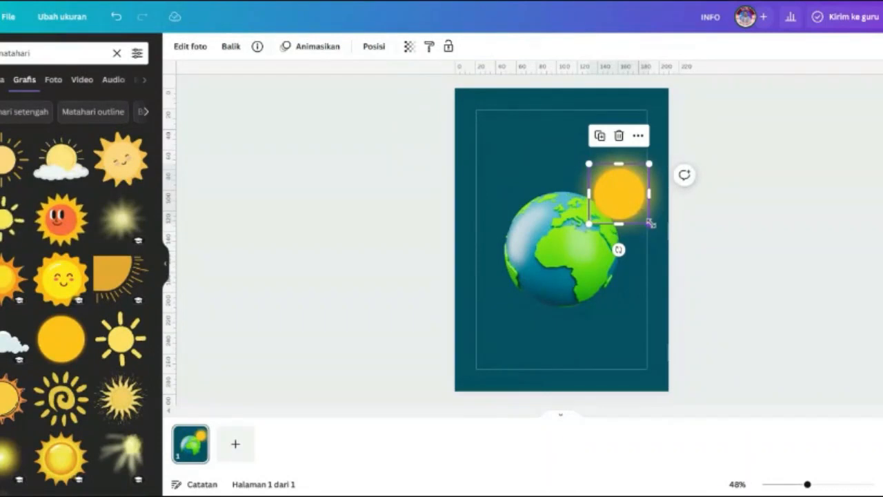
drag(651, 223, 628, 196)
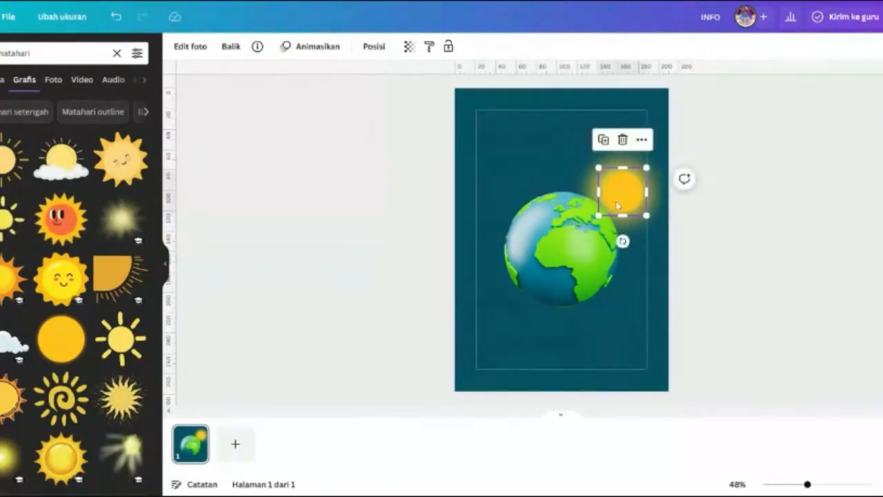
key(Delete)
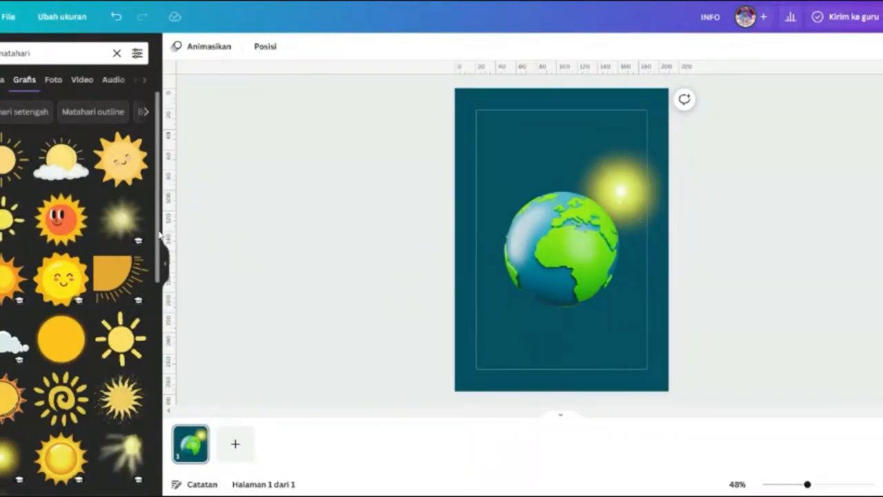
- Try a textured orange sun from the "matahari" graphics, shrunk at the page's upper right over the glowing sun, and delete it
scroll(159, 235, down, 5)
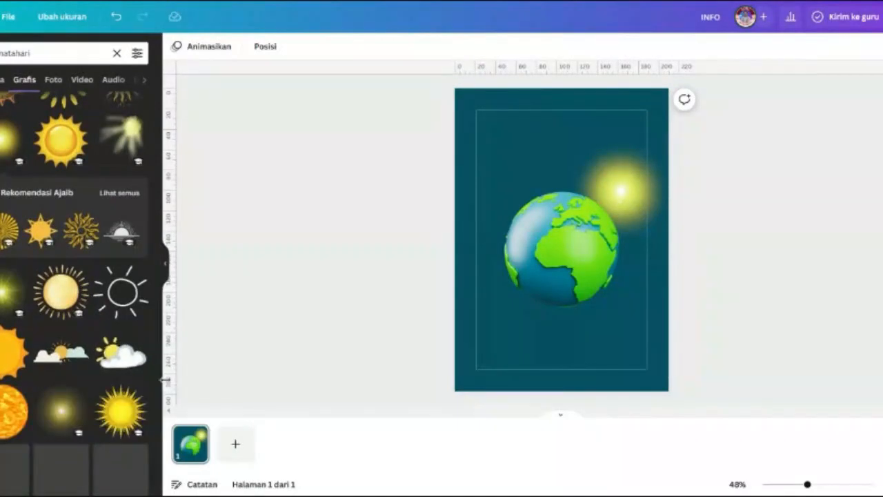
double_click(19, 53)
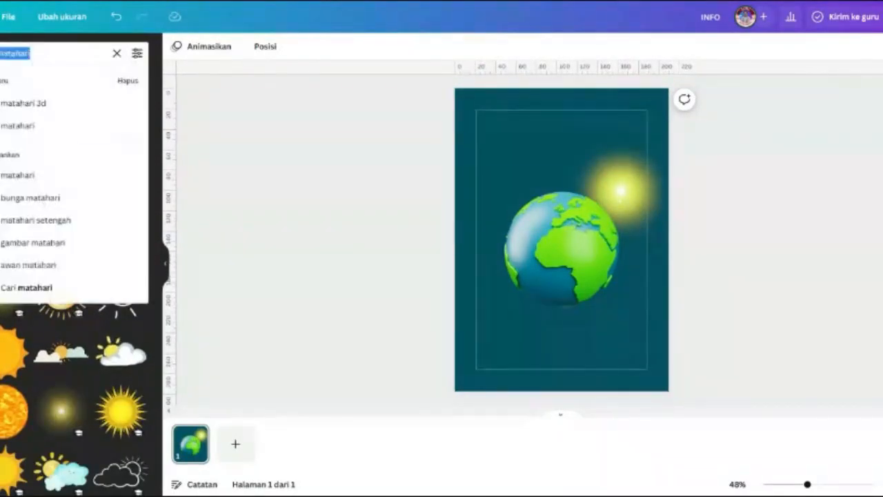
click(12, 411)
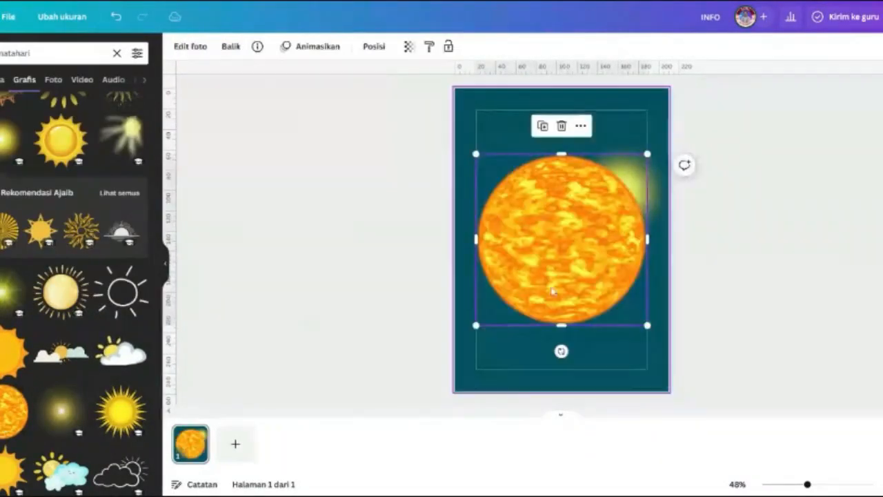
drag(476, 325, 622, 195)
key(Delete)
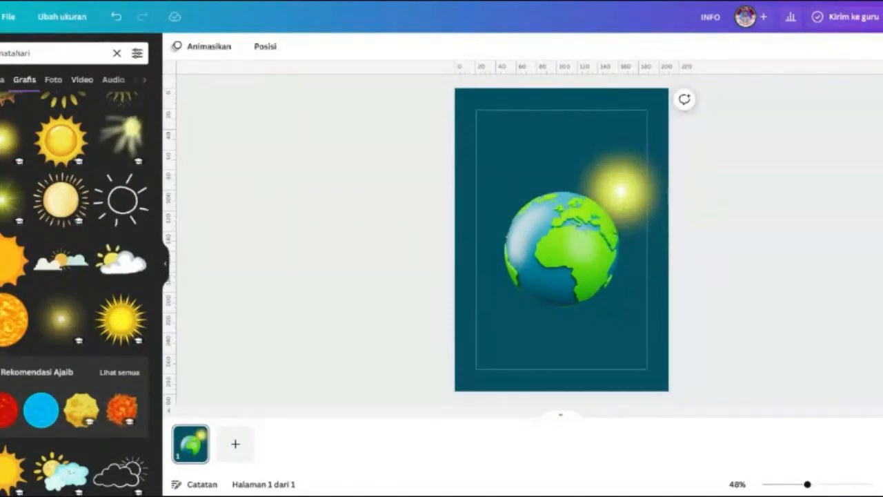
- Search the graphics for "mars 3d" and for "jupiter 3d"
click(41, 53)
text(mars)
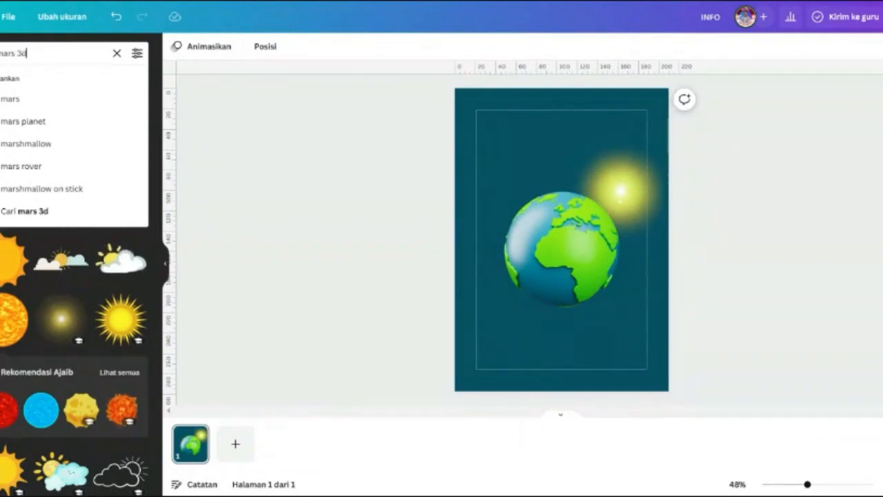
text( 3d)
key(Return)
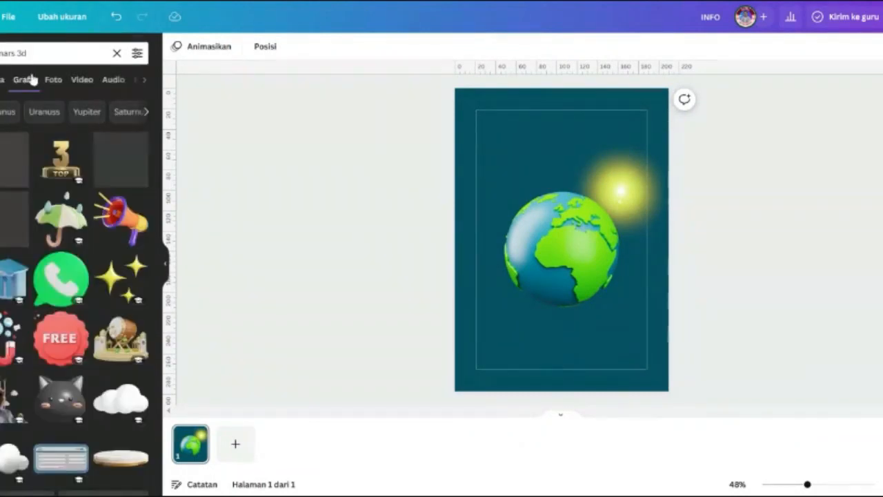
click(41, 53)
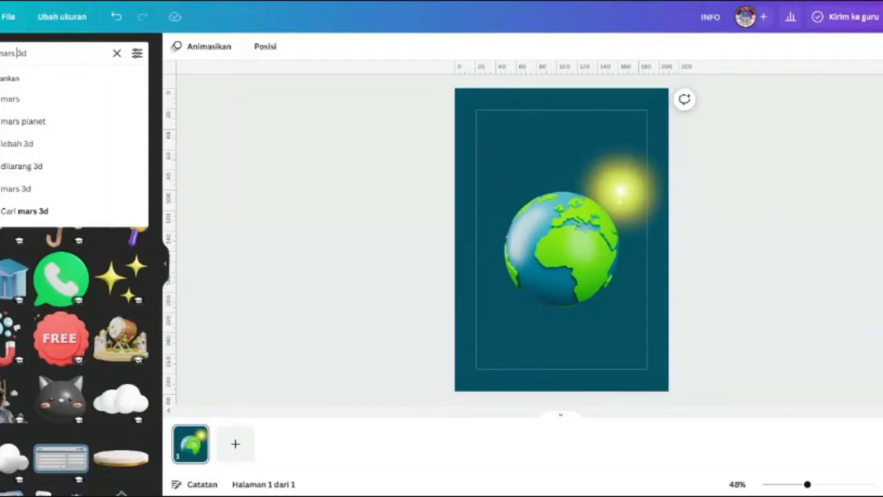
key(BackSpace)
text(jupiter)
key(Return)
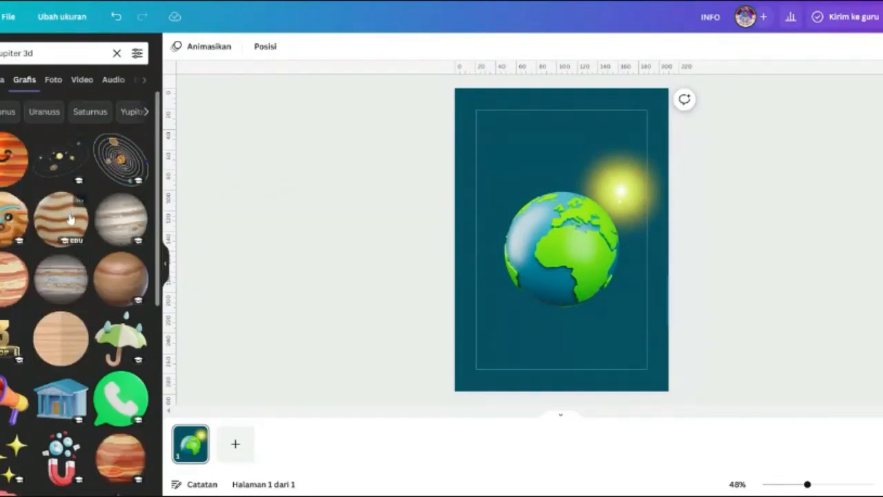
- Try the wavy-striped Jupiter graphic, shrunk to about 66 mm and placed at the globe's lower-right edge, and delete it
click(70, 218)
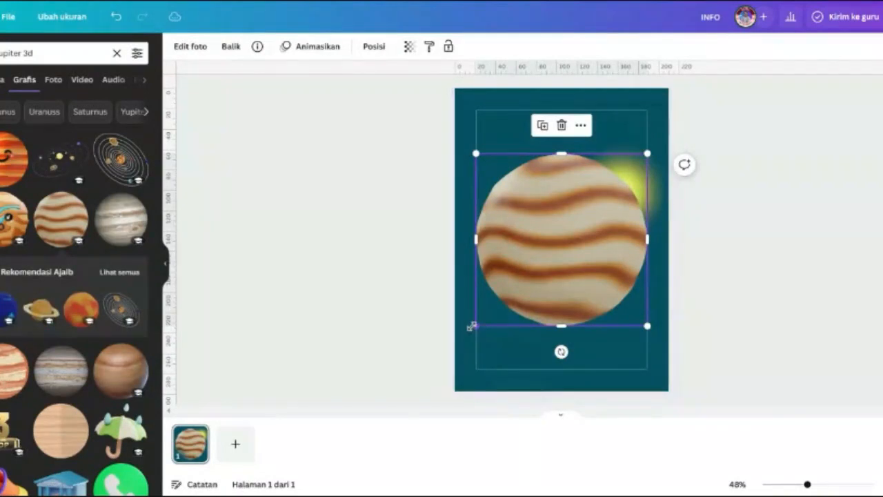
drag(475, 325, 580, 221)
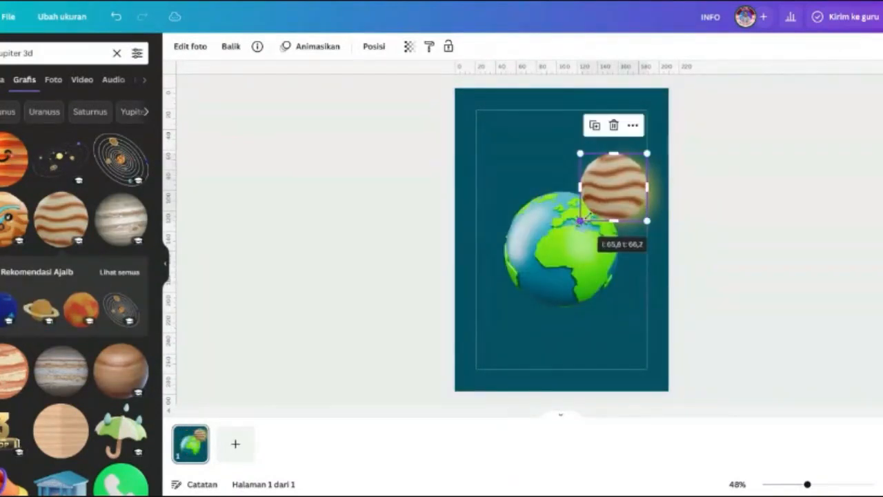
drag(630, 178, 587, 270)
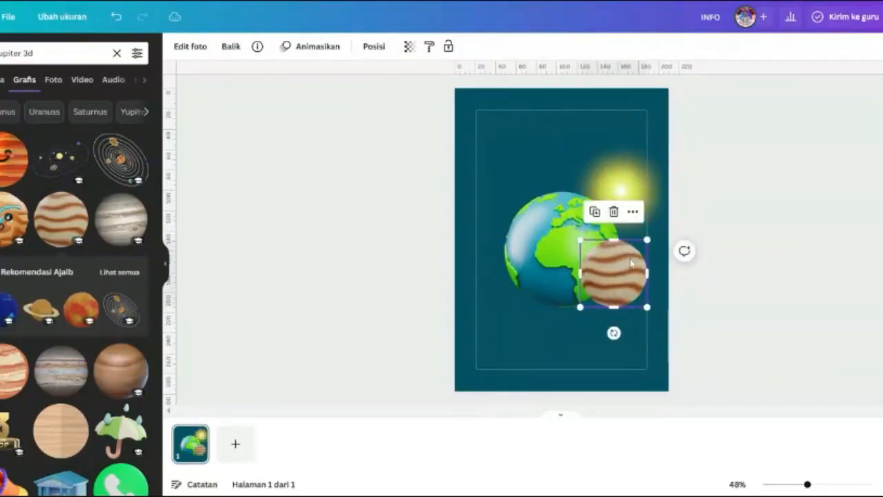
key(Delete)
- Add the plain brown Jupiter graphic, shrink it to about 79 mm high and place it over the globe's lower-right part
click(114, 376)
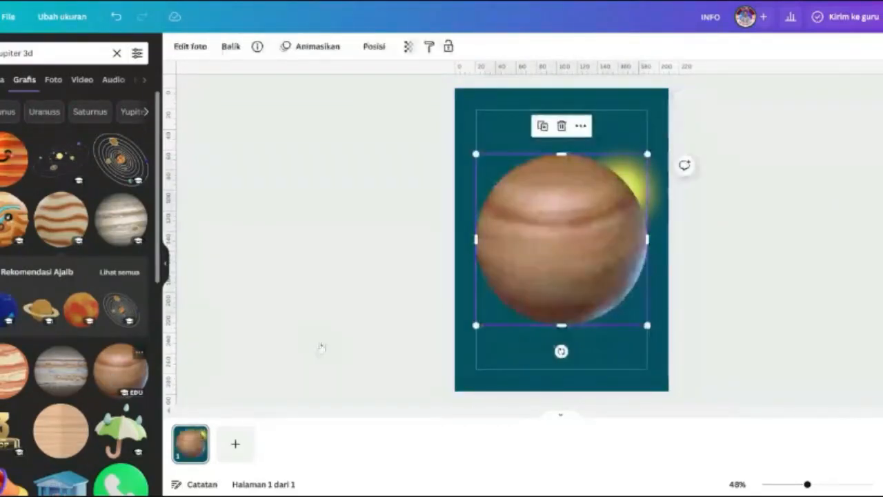
drag(648, 325, 556, 234)
drag(531, 192, 603, 240)
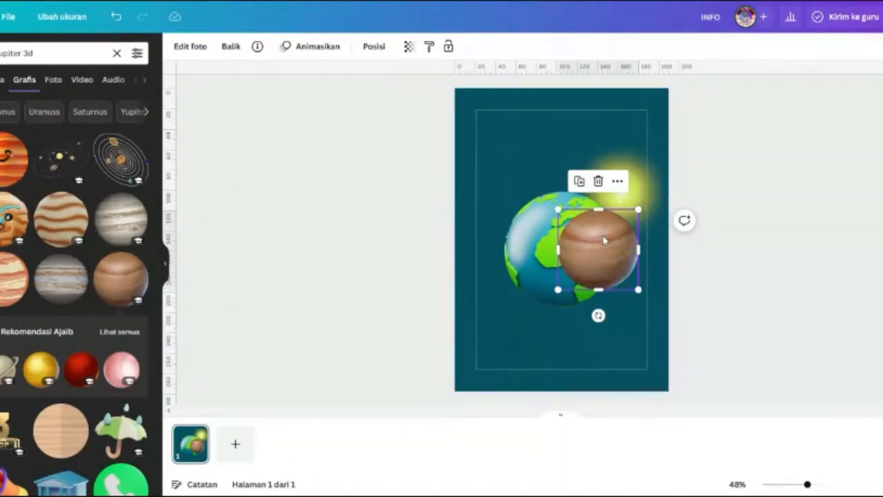
drag(604, 240, 620, 261)
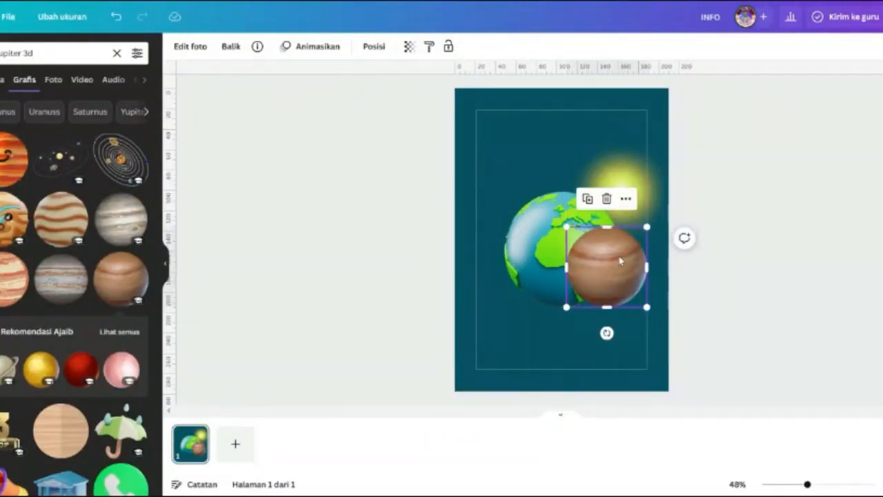
- Reposition the brown planet at the globe's right edge, level with the globe's centre
click(550, 243)
click(641, 264)
drag(641, 265, 637, 258)
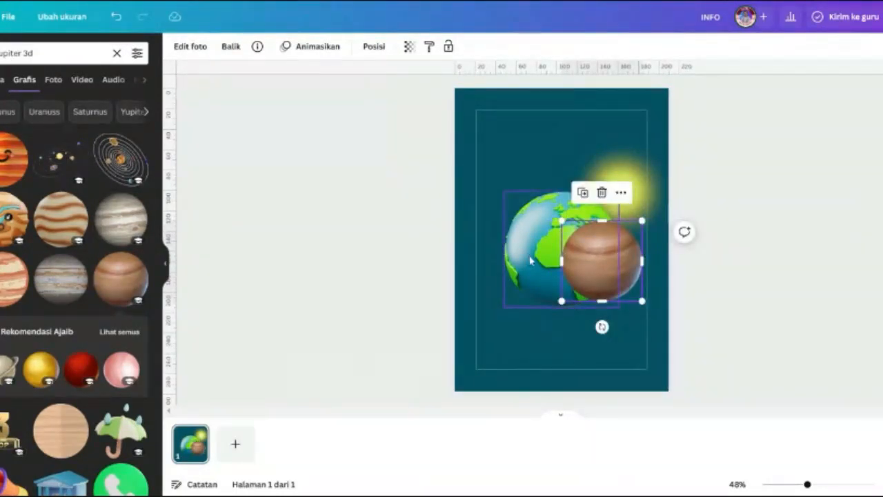
click(530, 260)
click(605, 232)
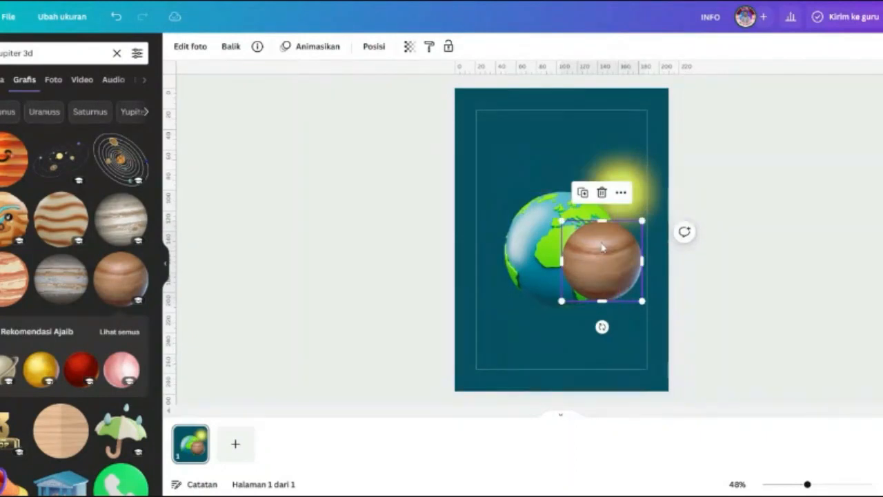
mouse_move(606, 232)
mouse_down()
mouse_move(632, 221)
mouse_move(607, 257)
mouse_move(618, 215)
mouse_move(583, 253)
mouse_move(615, 230)
mouse_up()
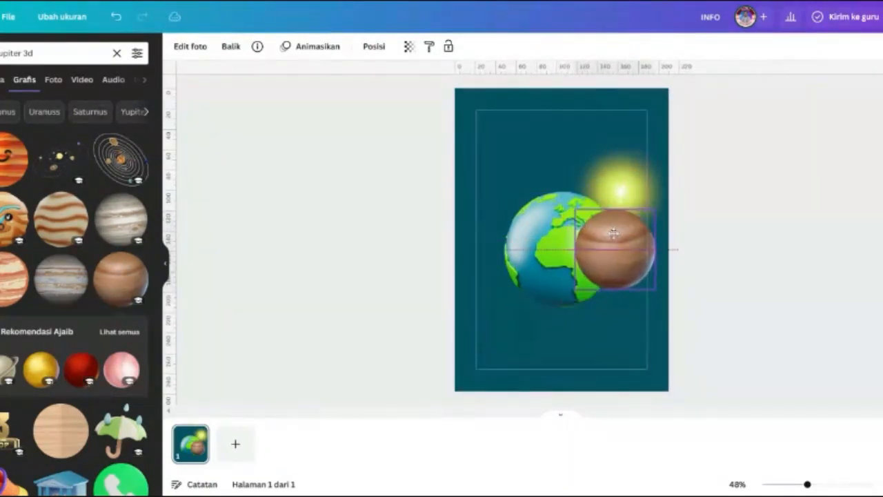
click(543, 259)
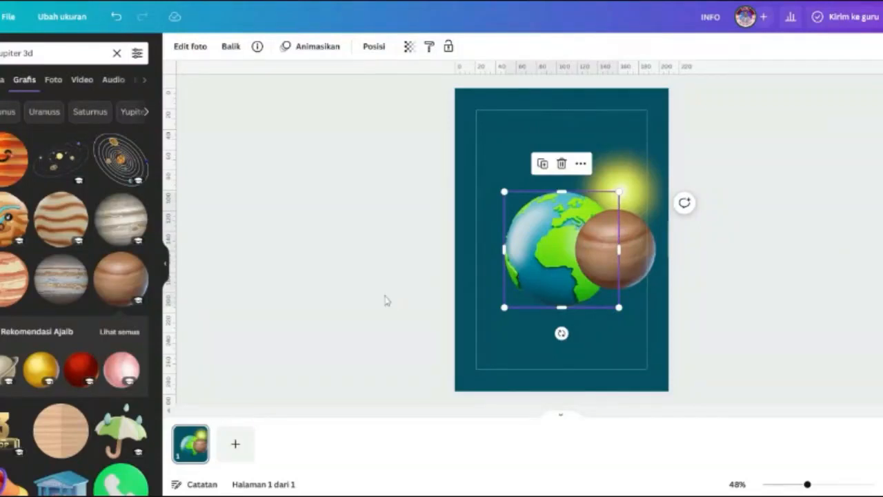
click(386, 300)
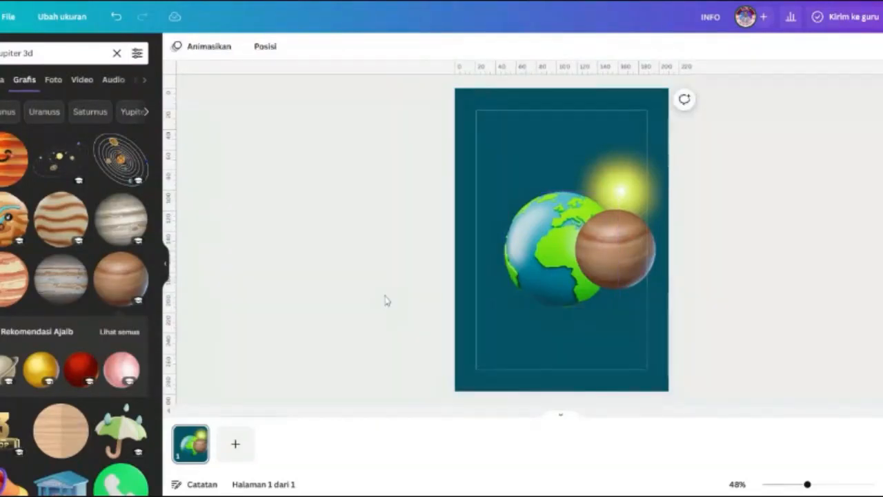
- Send the brown planet one layer back behind the globe and delete it
click(618, 236)
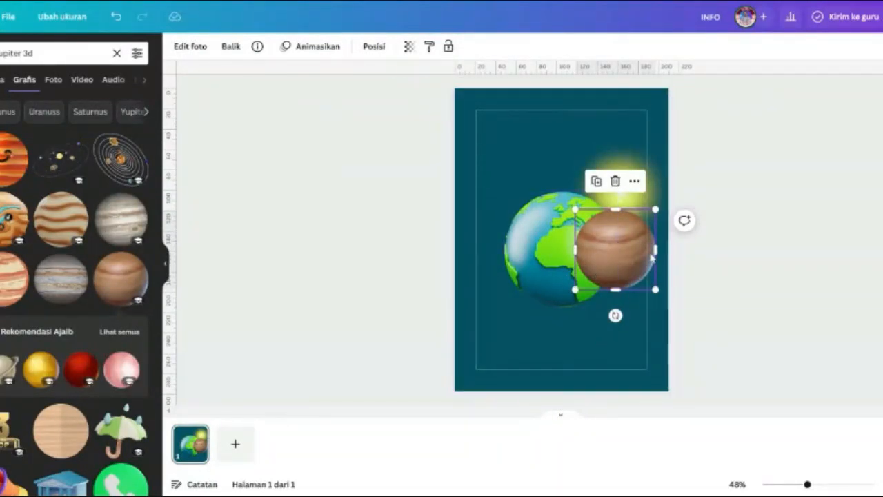
click(390, 45)
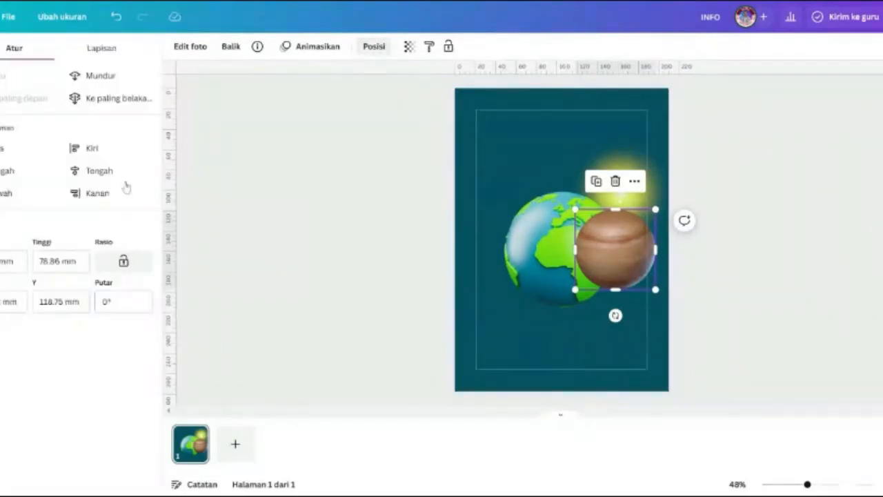
click(98, 78)
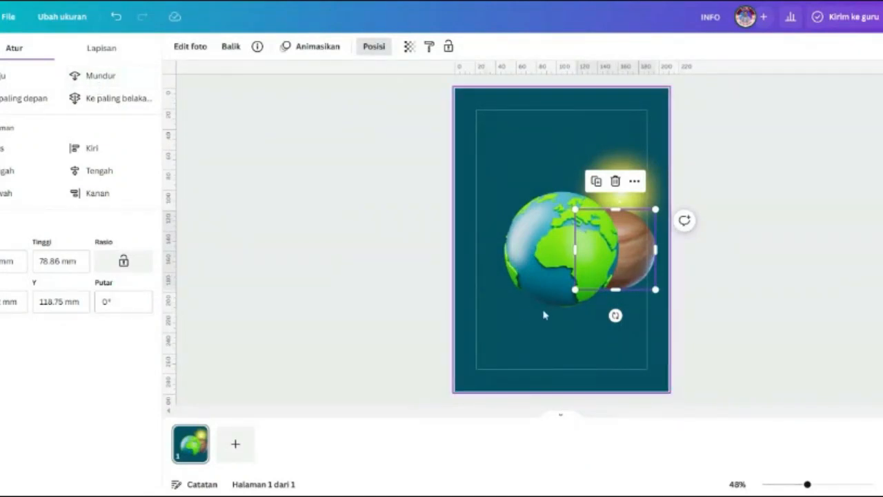
drag(573, 288, 594, 273)
key(Delete)
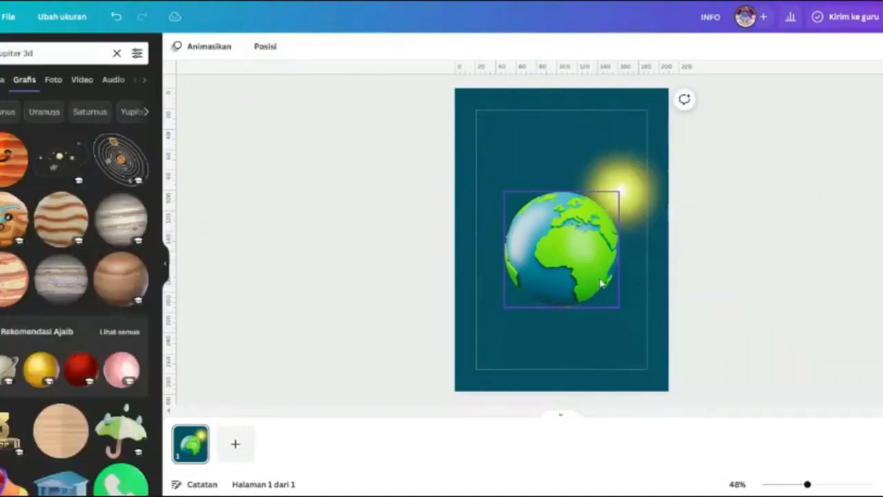
- Search the graphics for "bumi" and add the flat blue-and-green globe below the 3D globe, towards the page's lower-right corner
click(491, 255)
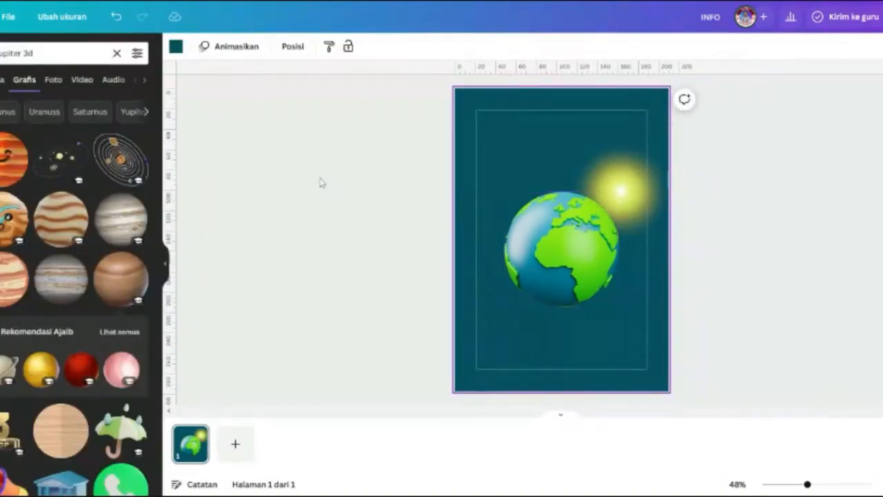
click(41, 53)
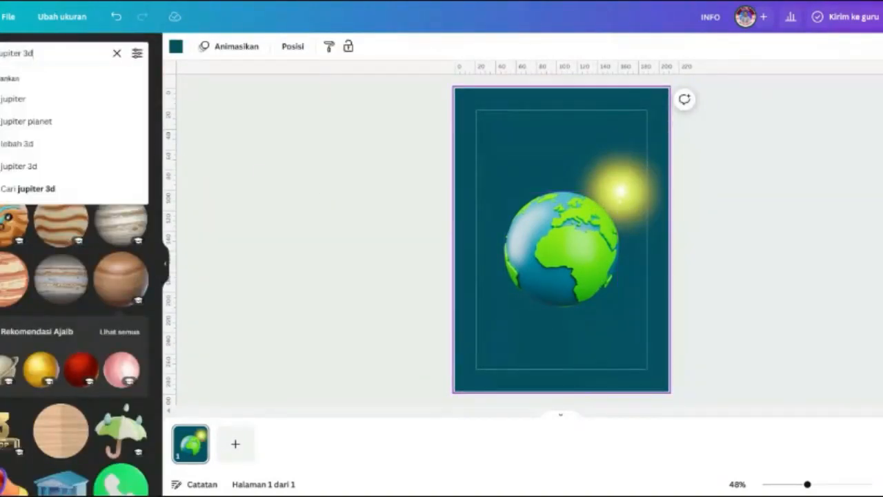
key(BackSpace)
text(bumi)
key(Return)
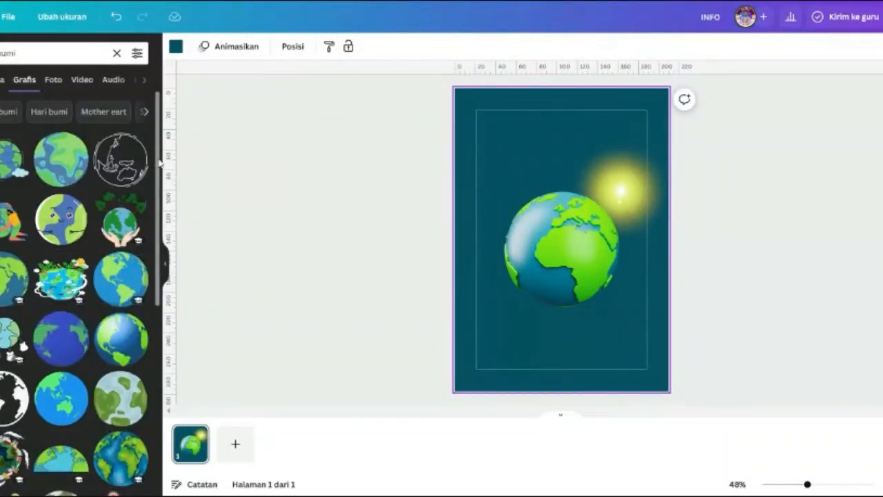
drag(160, 164, 183, 371)
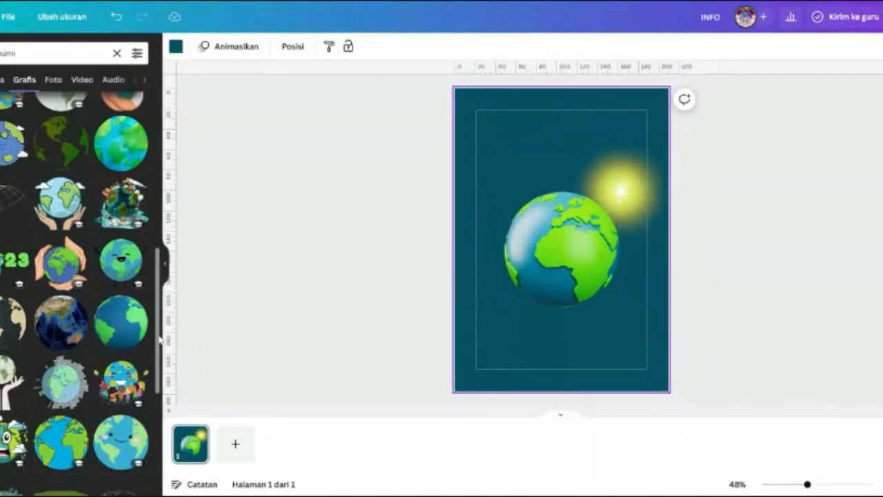
drag(158, 337, 150, 179)
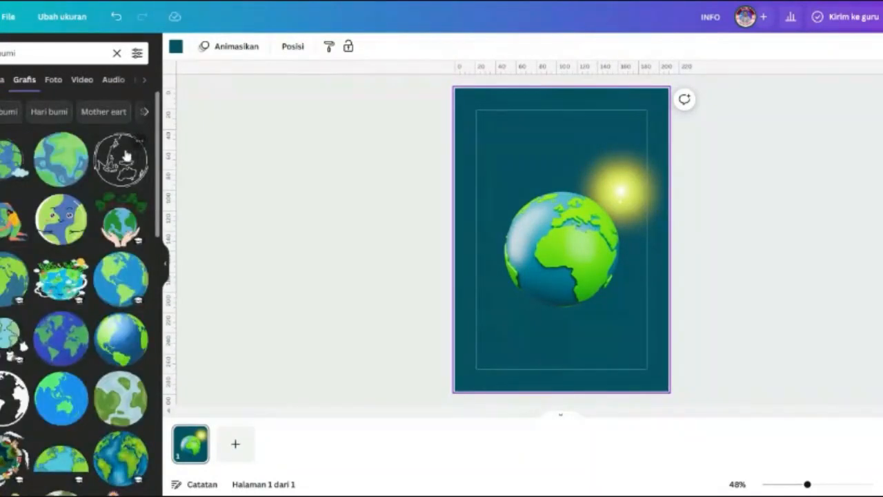
click(11, 277)
drag(576, 269, 619, 342)
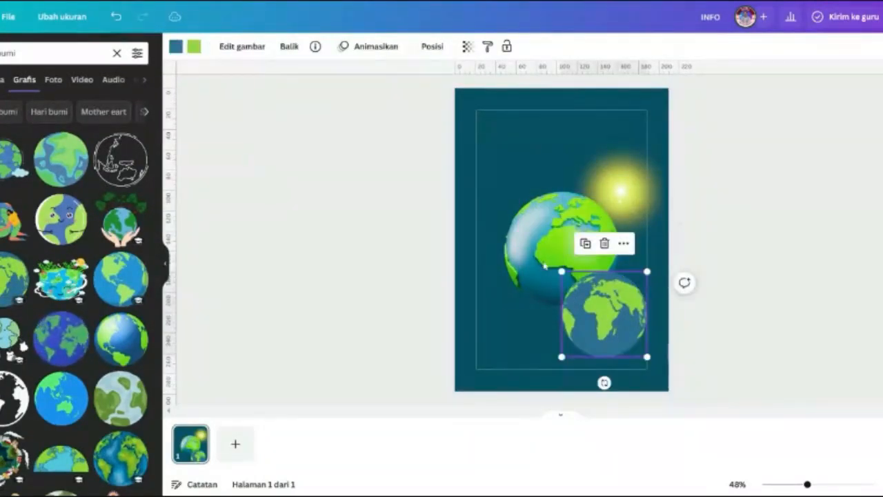
- Delete the 3D globe and move the flat globe up into its place, left of the glowing sun
click(540, 249)
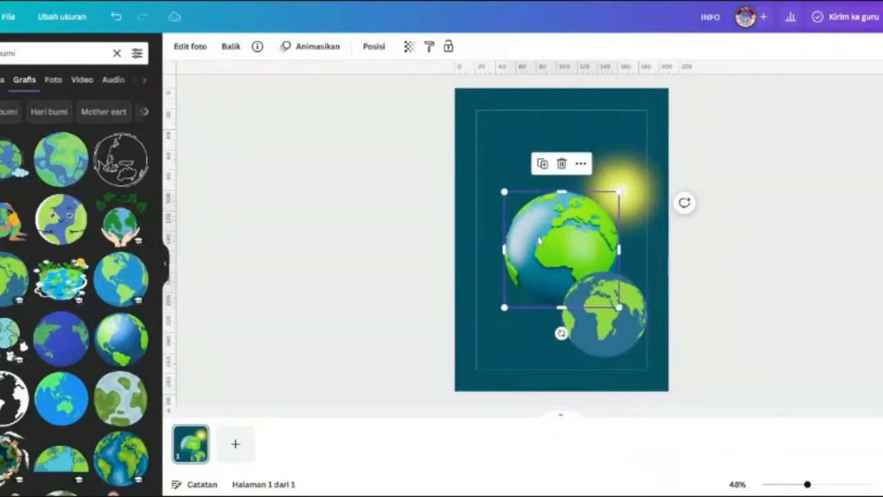
key(Delete)
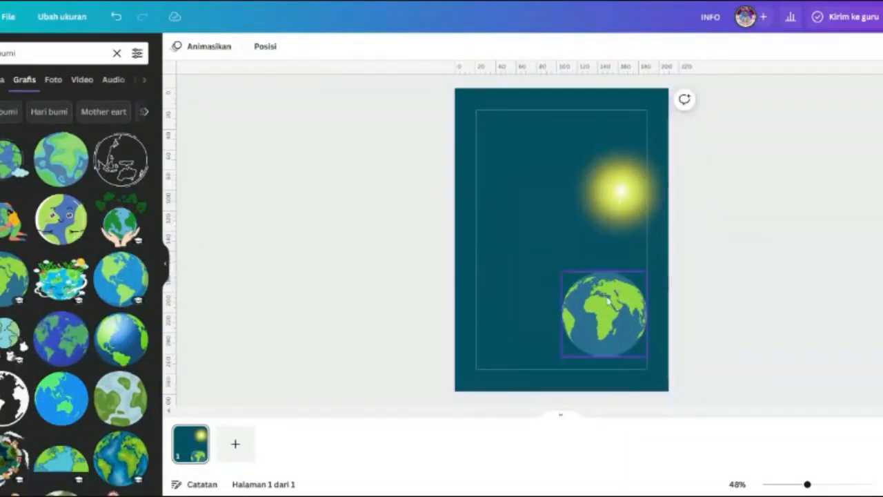
drag(605, 314, 548, 231)
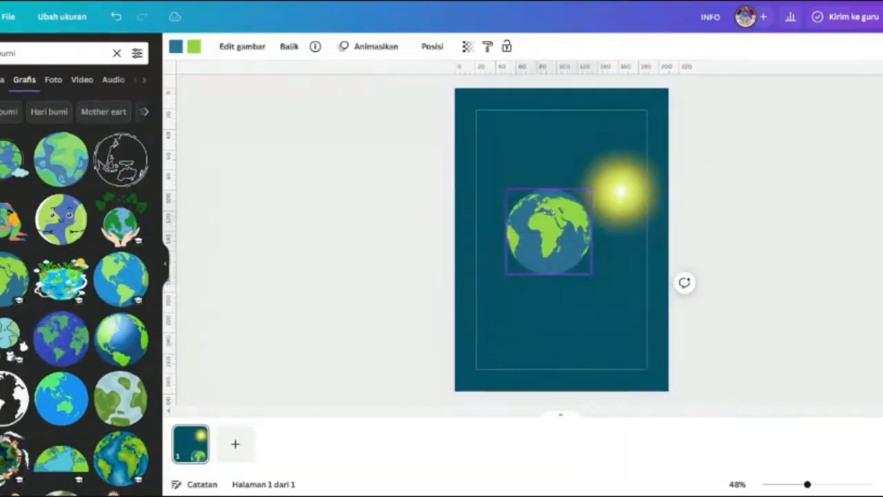
- Enlarge the flat globe by nearly half, centre it on the page, and delete the glowing sun
click(120, 280)
drag(552, 230, 623, 311)
key(Delete)
click(579, 262)
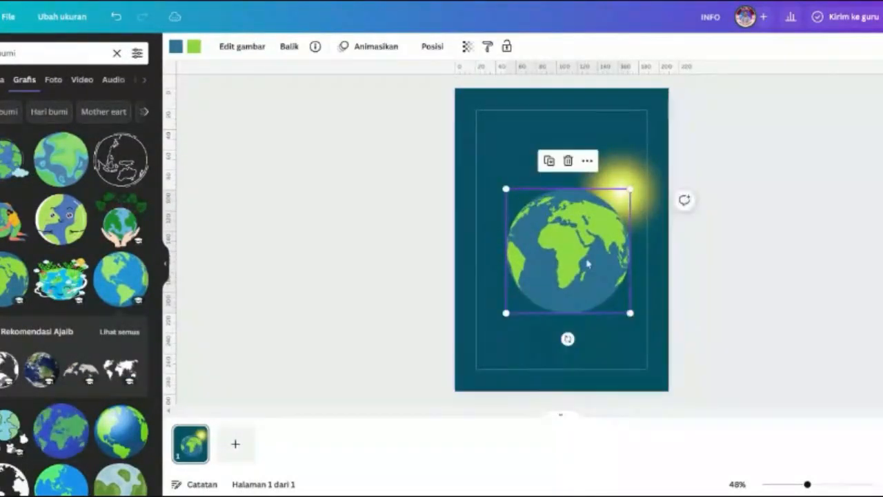
mouse_move(585, 259)
mouse_down()
mouse_move(560, 244)
mouse_move(577, 248)
mouse_up()
click(633, 194)
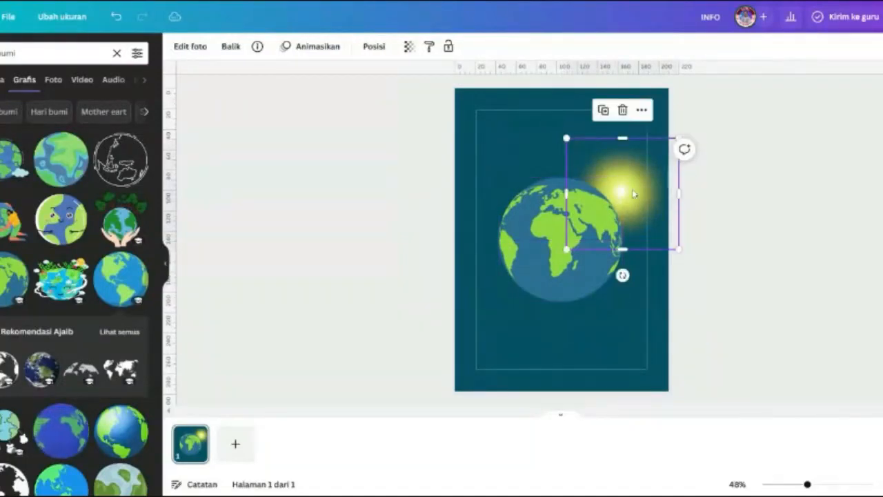
key(Delete)
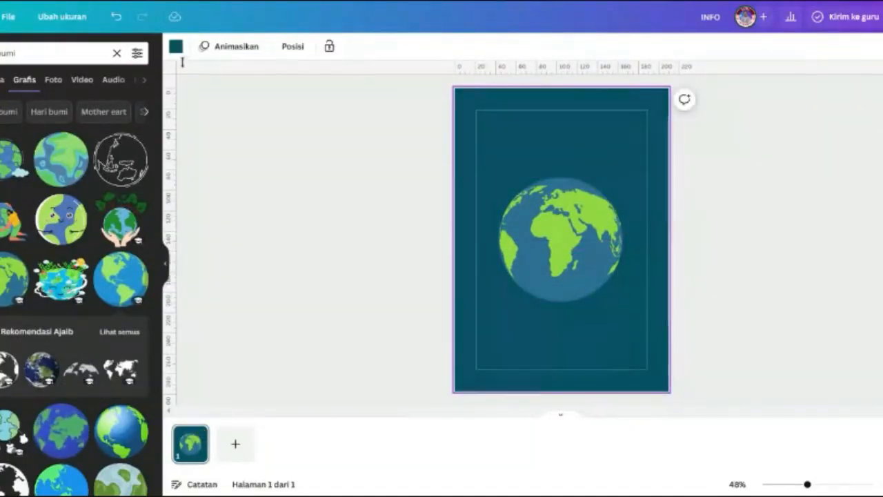
- Recolour the page background by sampling the globe's blue and darkening it to #0B4162
click(176, 46)
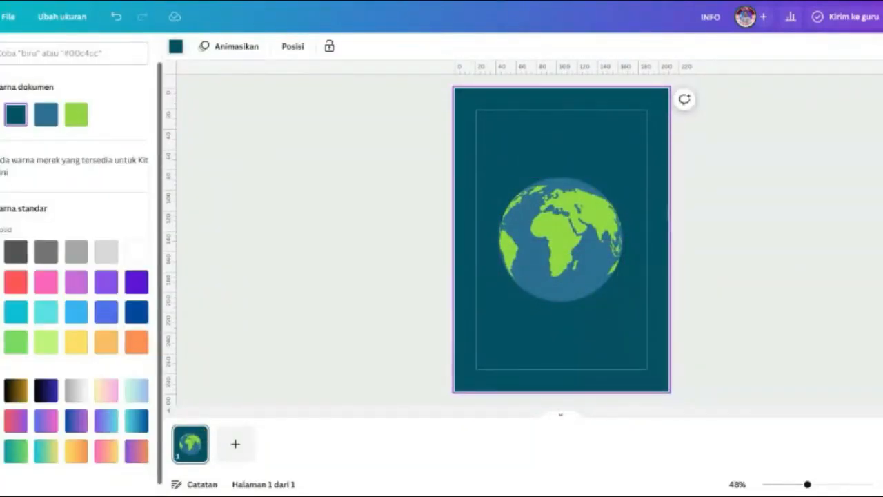
click(1, 115)
click(130, 259)
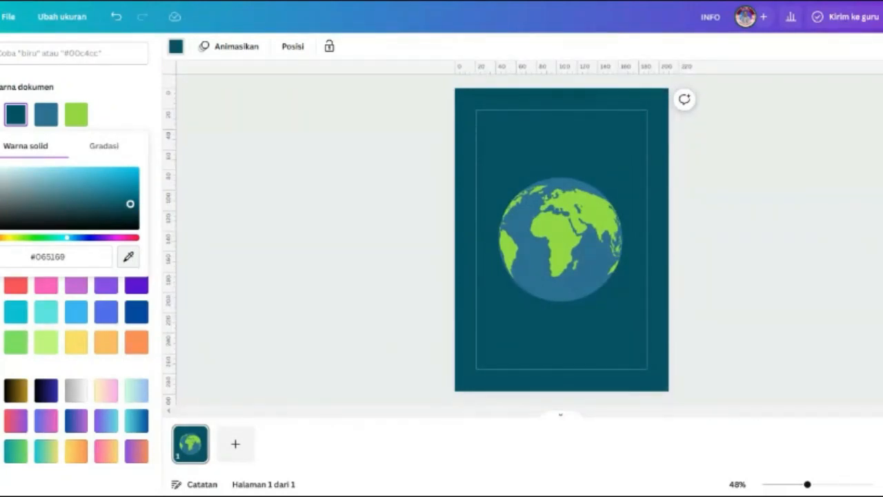
click(523, 240)
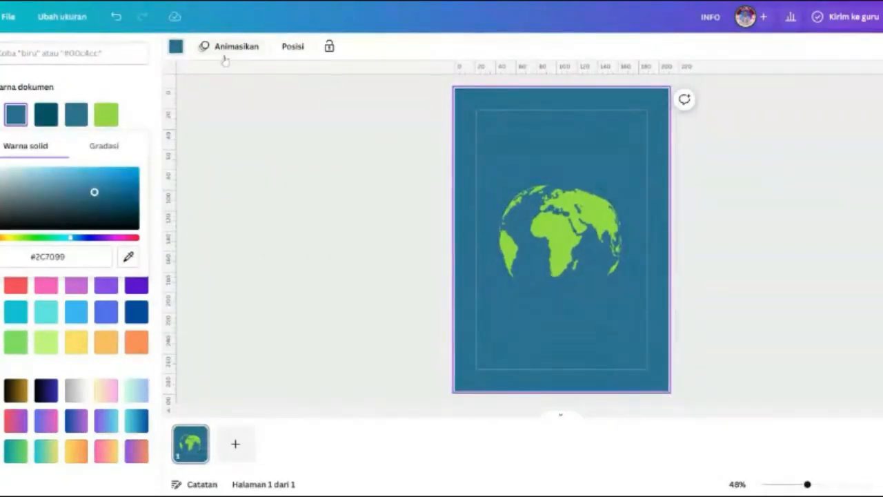
drag(95, 192, 123, 206)
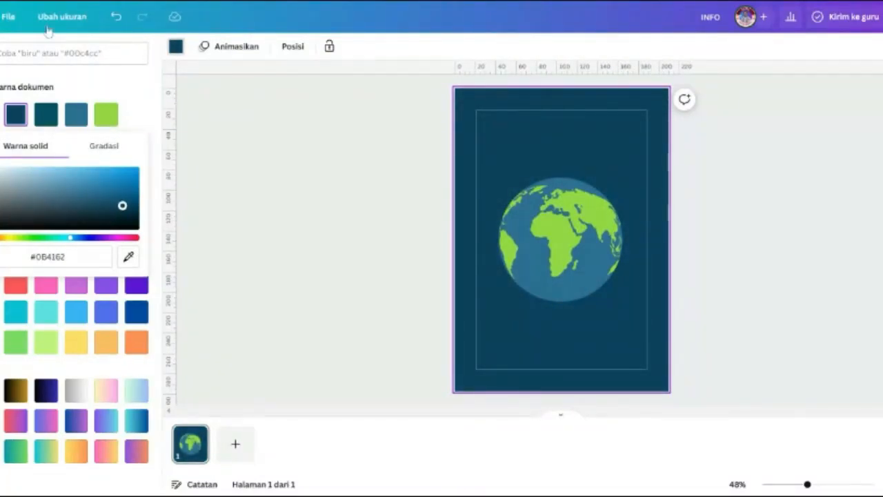
click(122, 66)
- Search the elements library for "matahari" and show only graphics
click(2, 102)
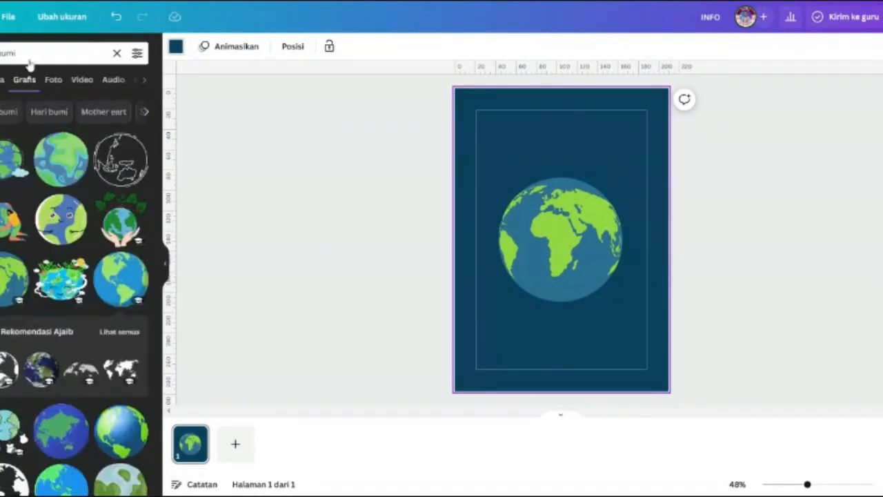
click(116, 53)
text(matha)
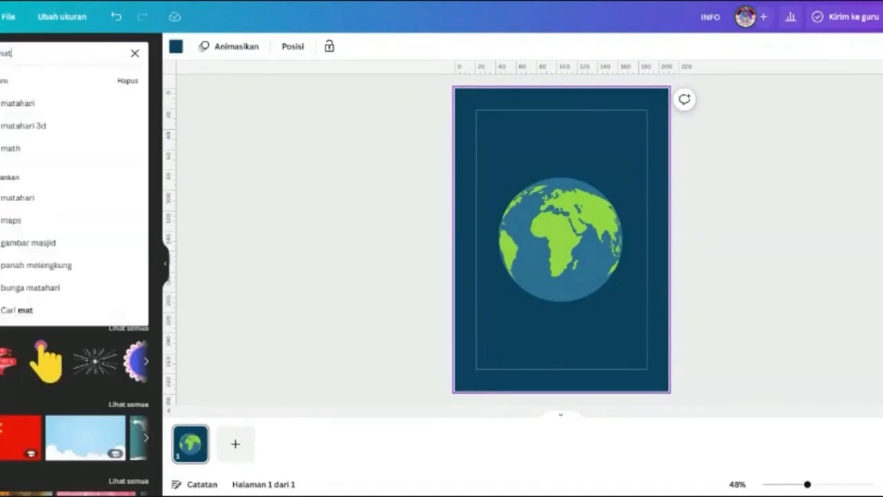
key(BackSpace)
key(BackSpace)
text(a)
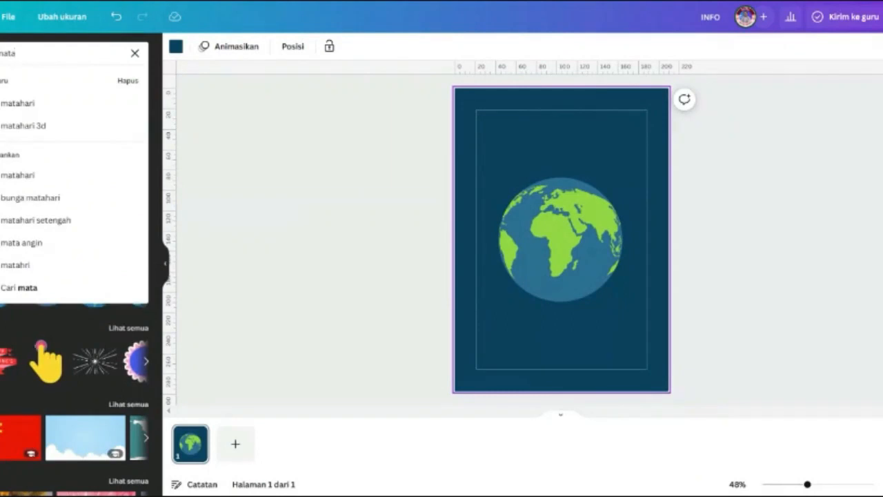
text(hari)
key(Return)
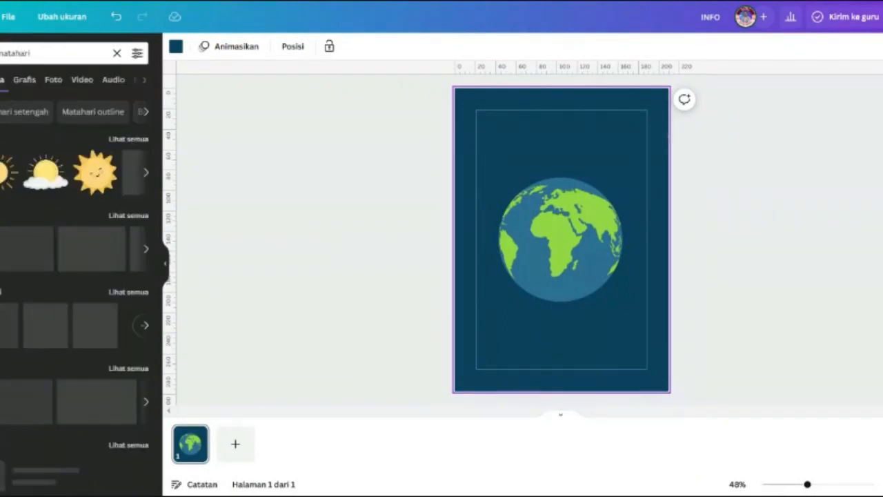
click(24, 80)
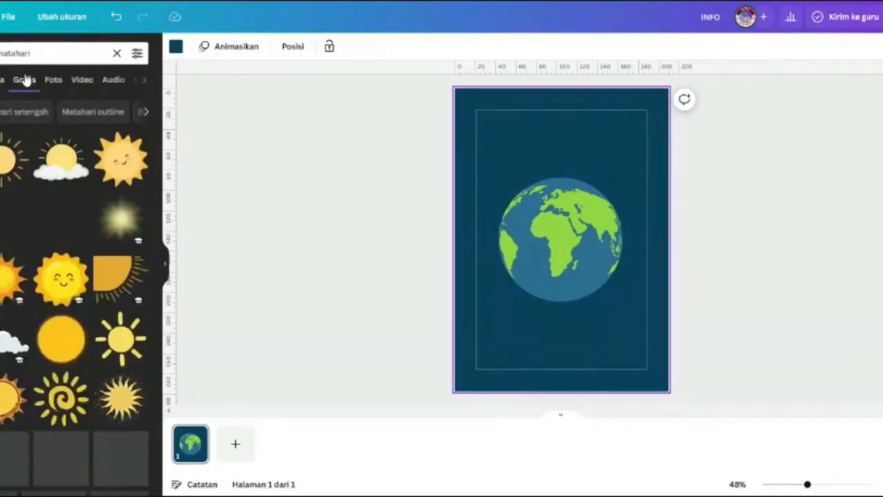
- Insert the plain orange circular sun graphic and shrink it to about 59 mm high at the globe's upper-right edge
click(60, 345)
drag(475, 326, 586, 214)
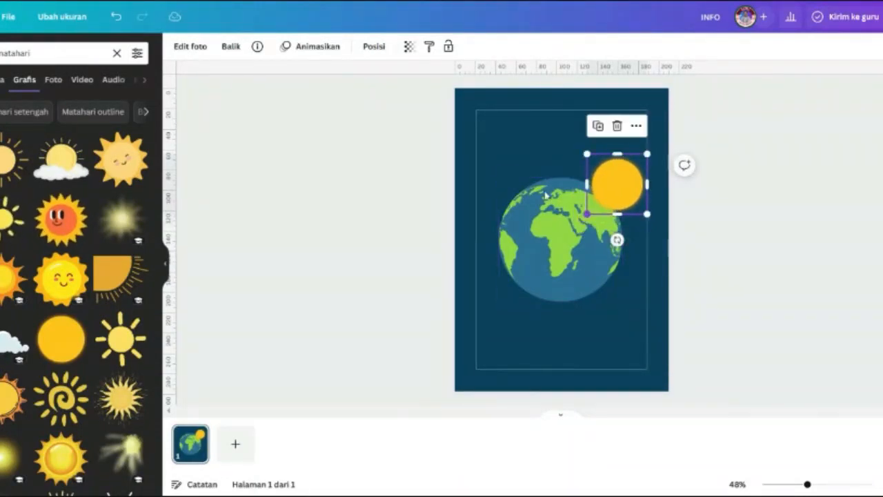
click(373, 49)
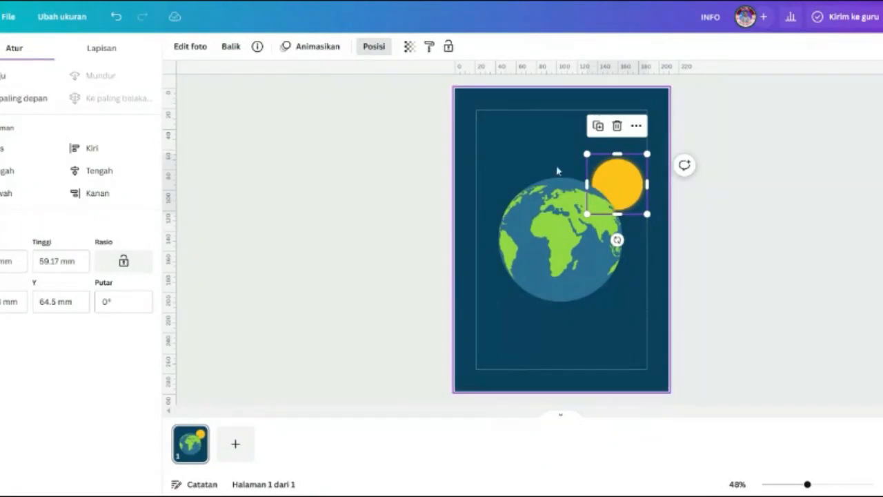
- Shift the sun slightly toward the page's right margin and move the globe slightly lower
drag(623, 173, 644, 171)
click(568, 251)
click(373, 196)
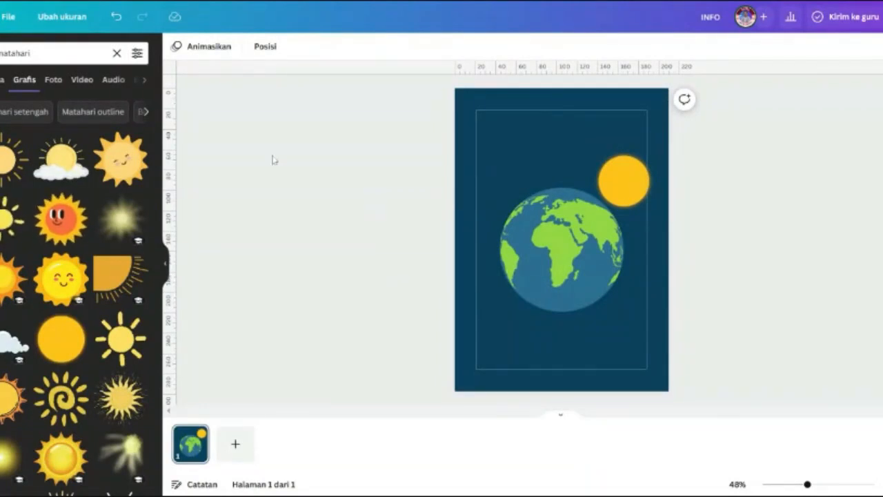
- Add a heading reading "Siang & Malam" and place it above the globe near the page's top margin
click(2, 138)
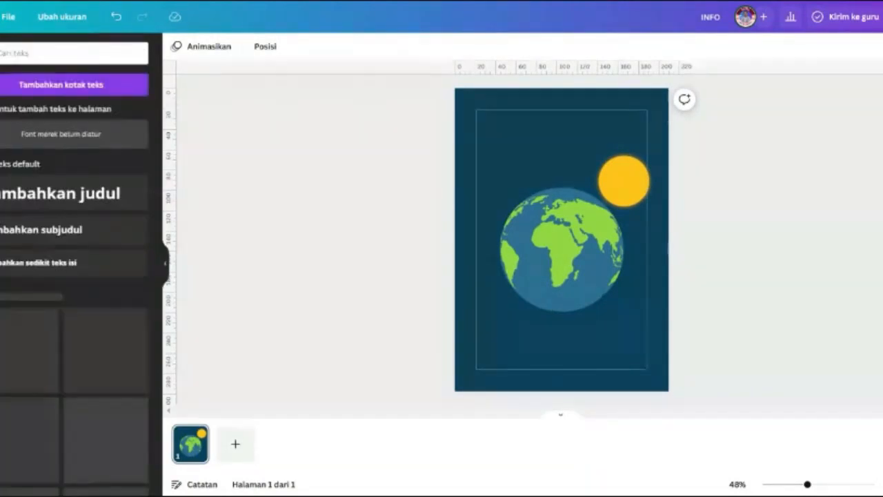
click(44, 196)
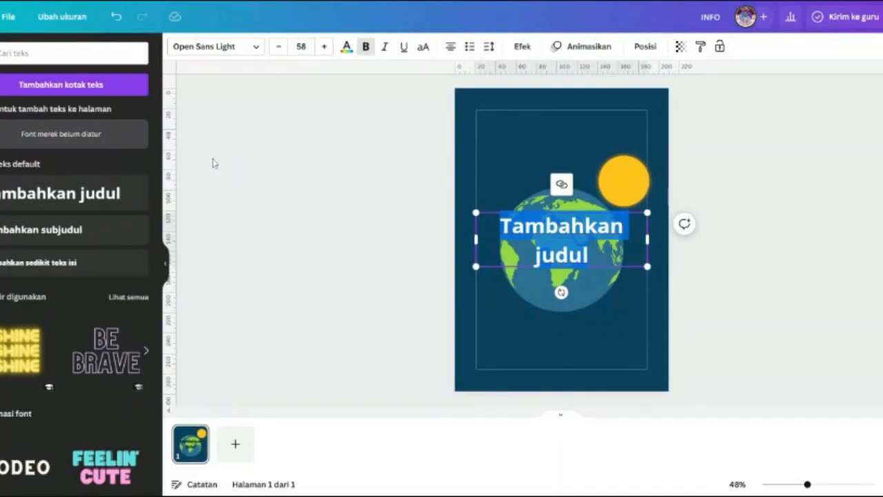
text(Siang)
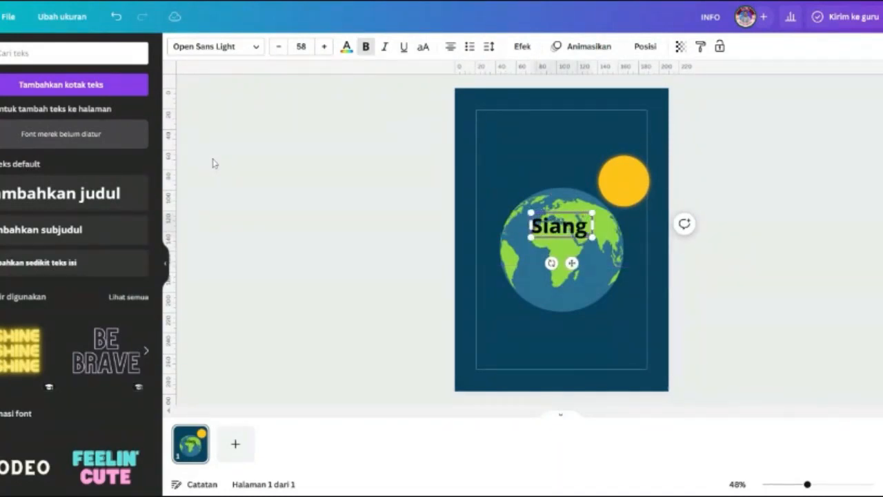
text( & M)
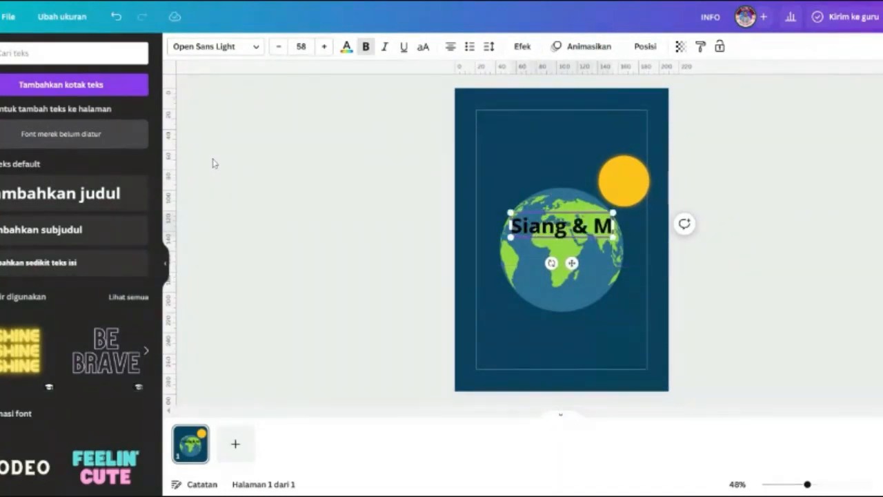
text(alam)
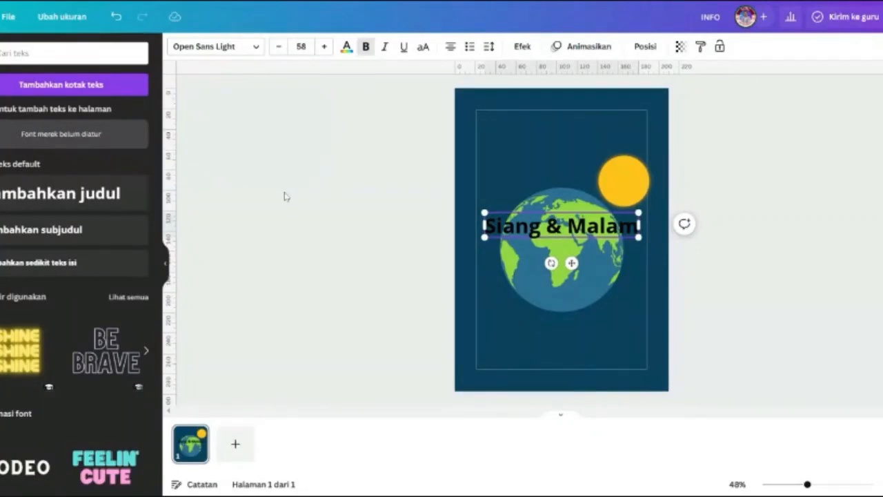
click(444, 235)
drag(496, 229, 492, 134)
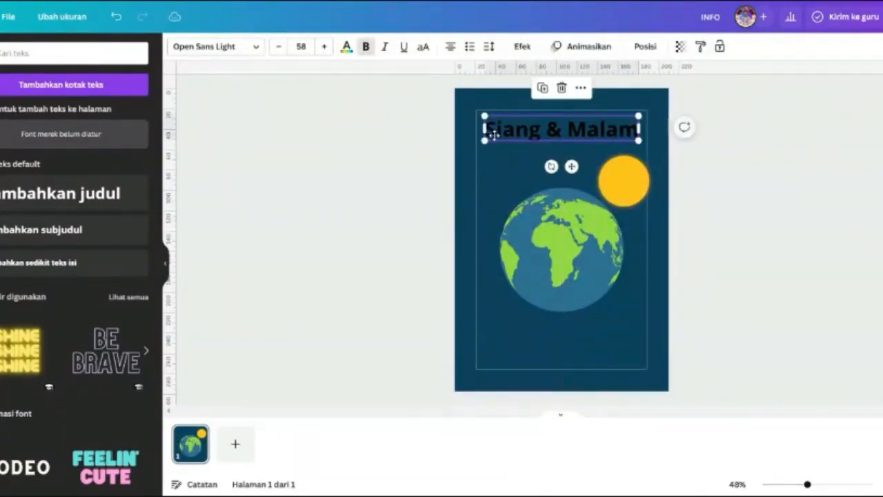
click(406, 161)
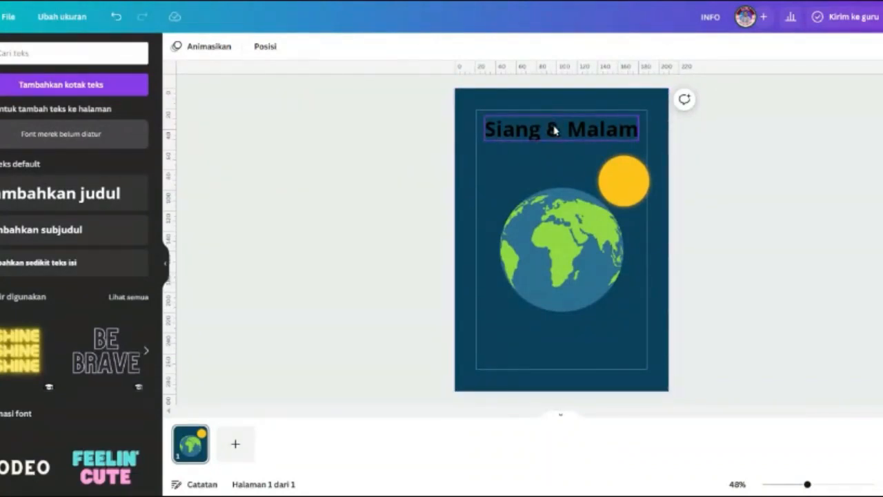
- Fine-tune the vertical position of the "Siang & Malam" title between the top margin and the sun
drag(556, 129, 554, 136)
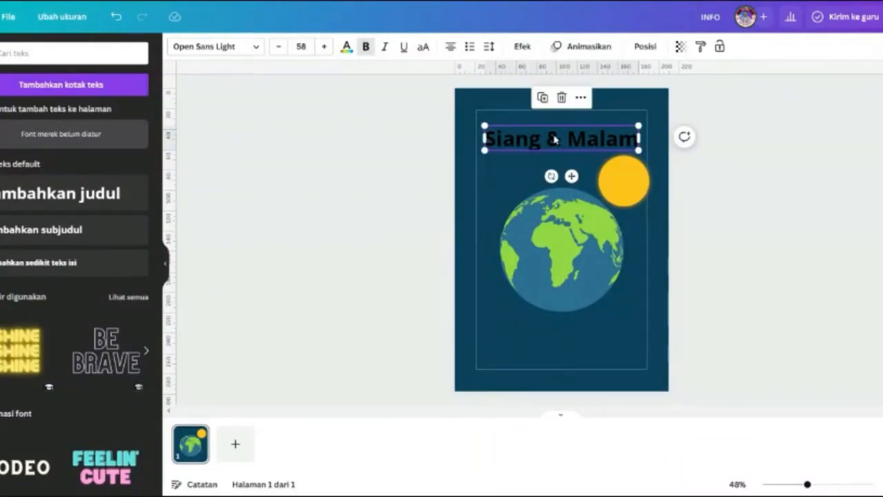
drag(554, 139, 554, 122)
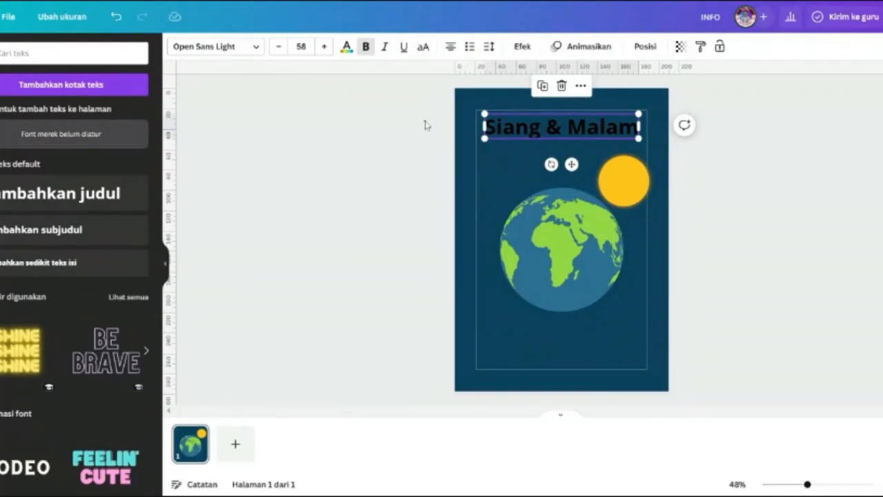
click(427, 124)
click(519, 134)
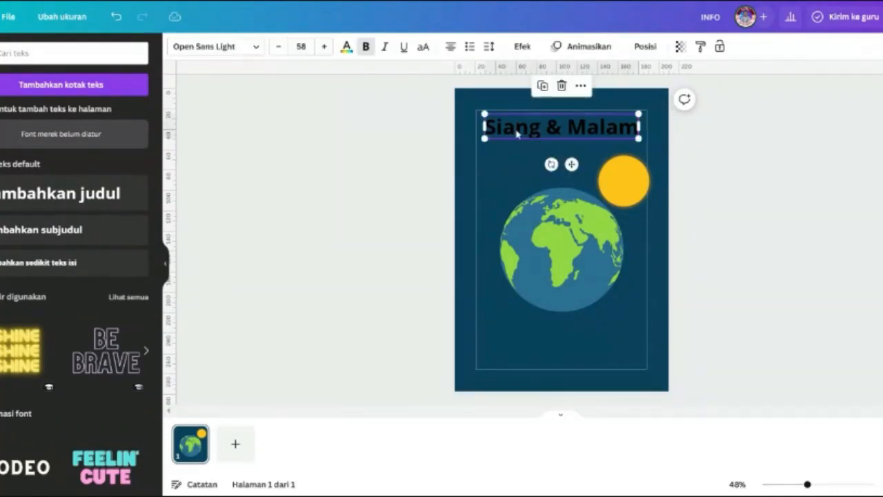
click(435, 159)
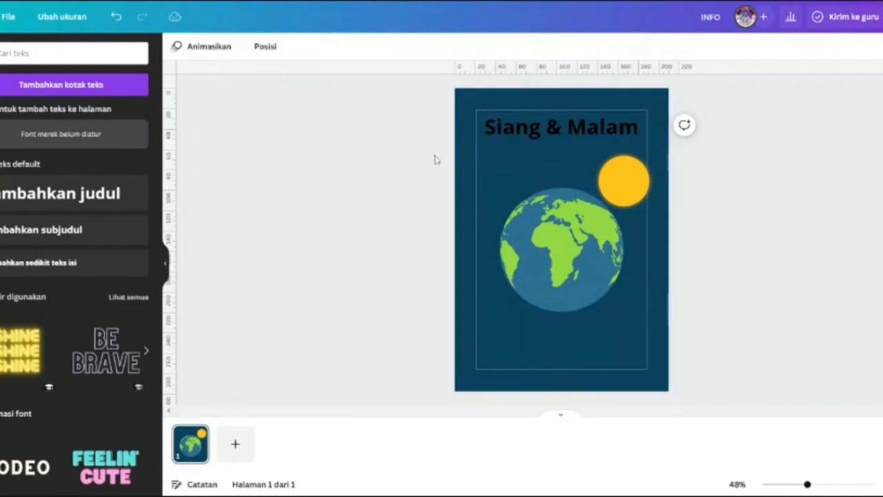
click(506, 138)
click(469, 123)
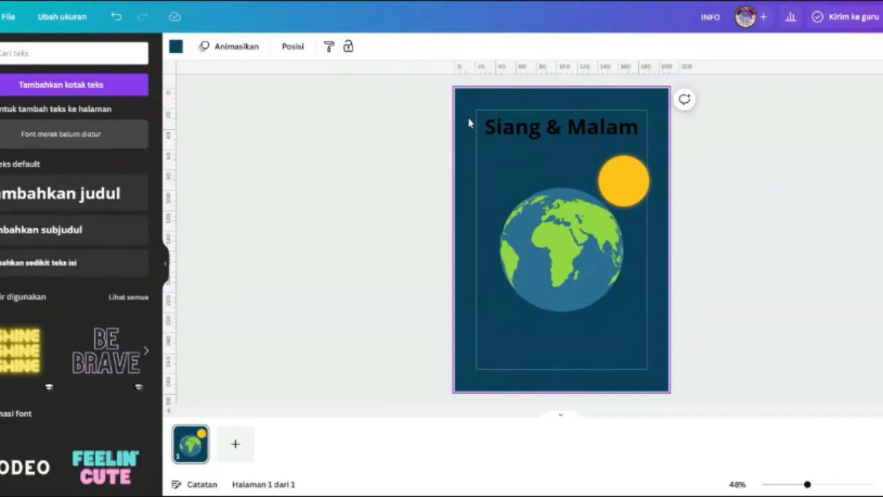
- Change the title's text colour to white
click(551, 130)
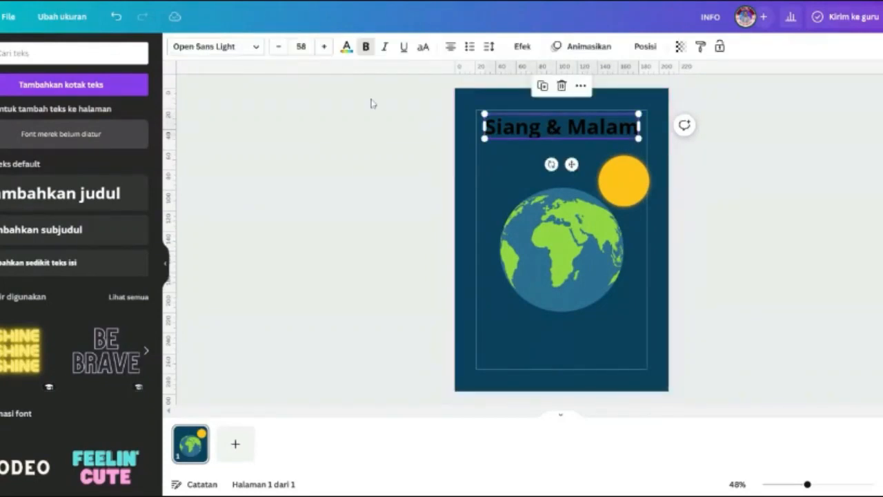
click(350, 49)
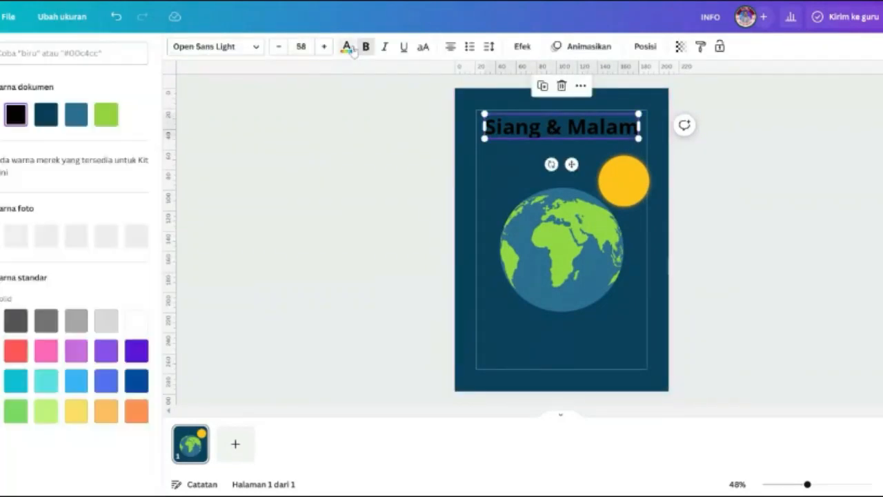
click(136, 321)
click(317, 220)
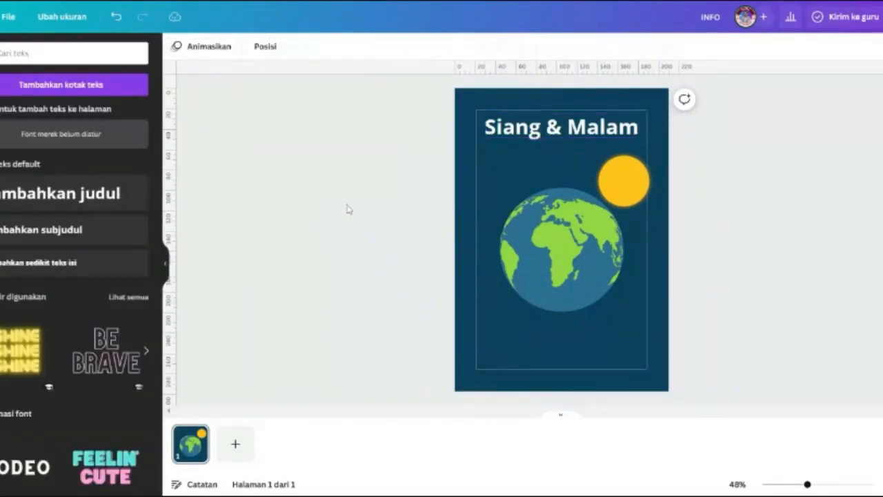
- Align the title with the top margin and reword it as "Siang dan Malam" with each word on its own line
click(547, 144)
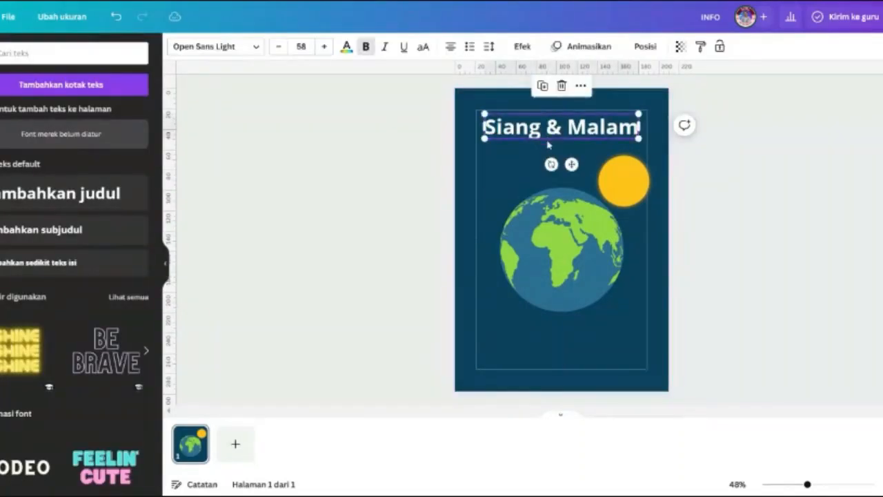
drag(548, 144, 640, 125)
key(Left)
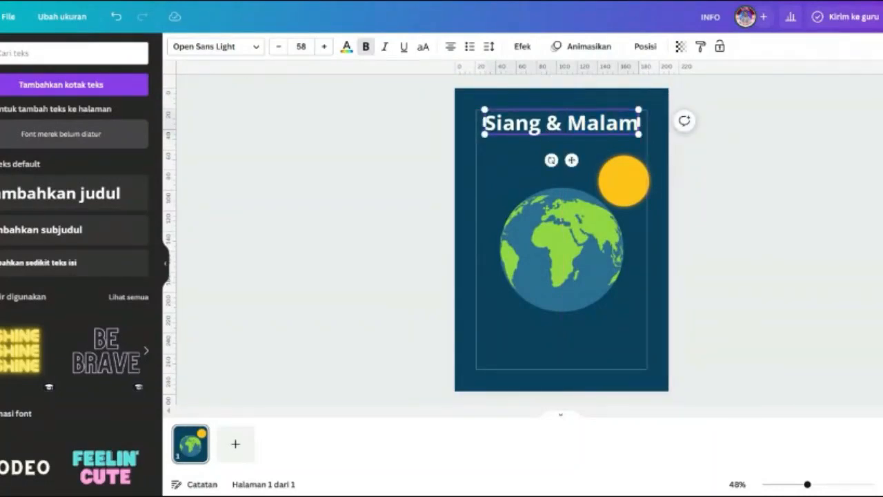
key(BackSpace)
key(BackSpace)
key(BackSpace)
key(Return)
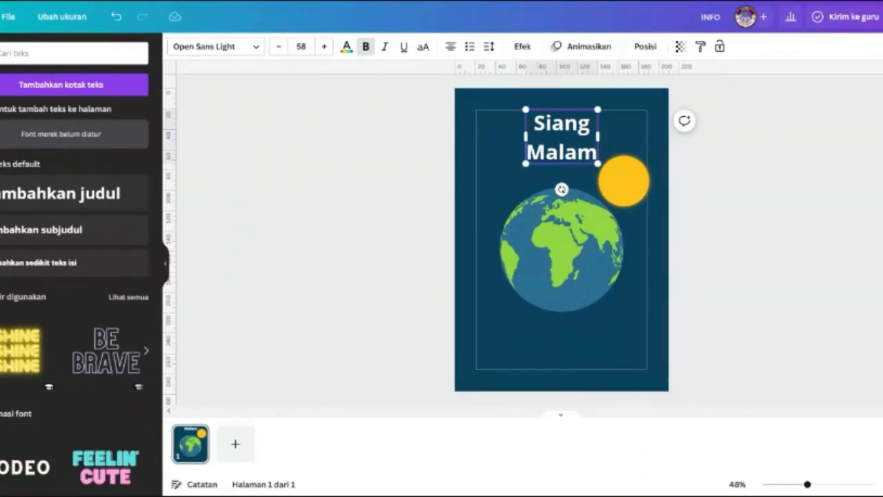
text(dan)
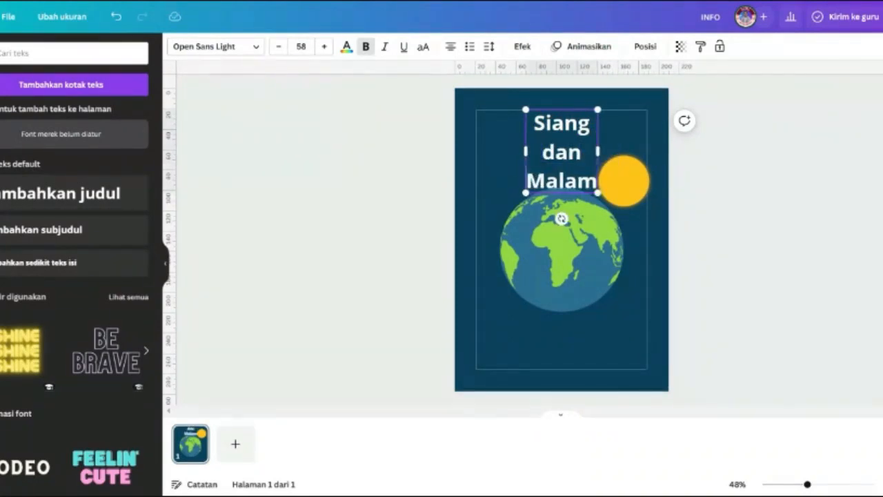
click(467, 128)
- Nudge the three-line title slightly up and left, and tighten its line spacing so it clears the globe
click(550, 142)
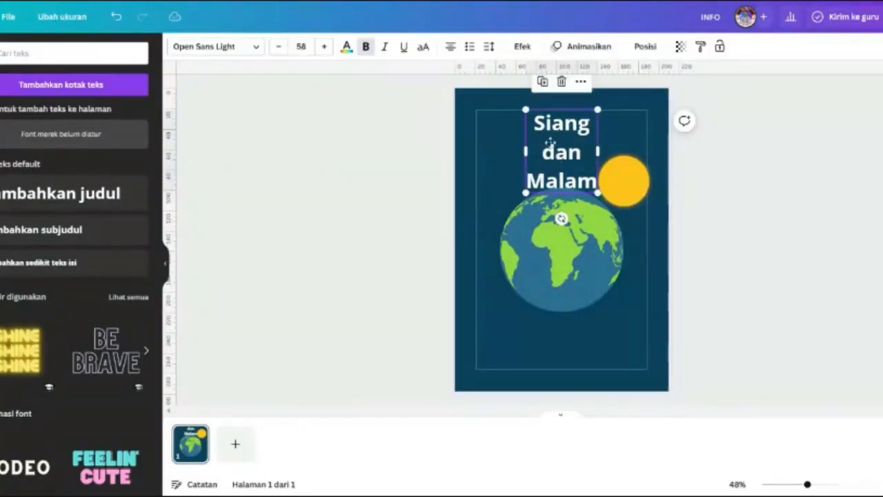
drag(549, 141, 546, 136)
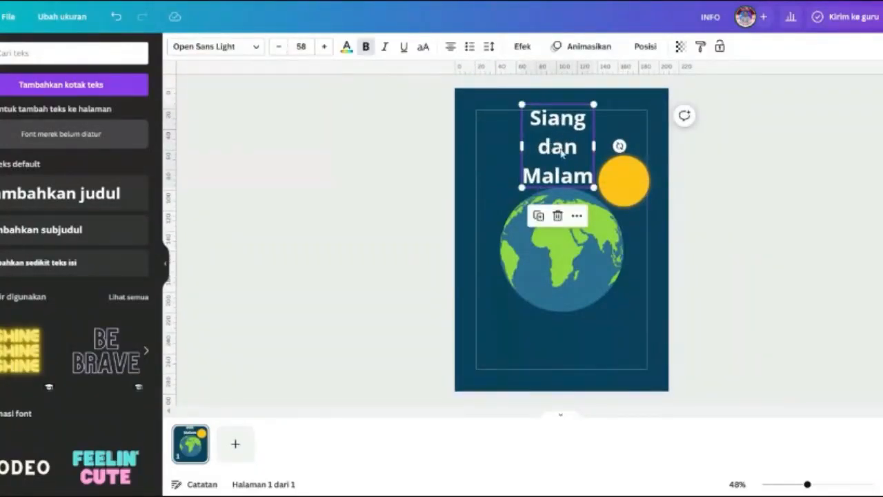
click(489, 47)
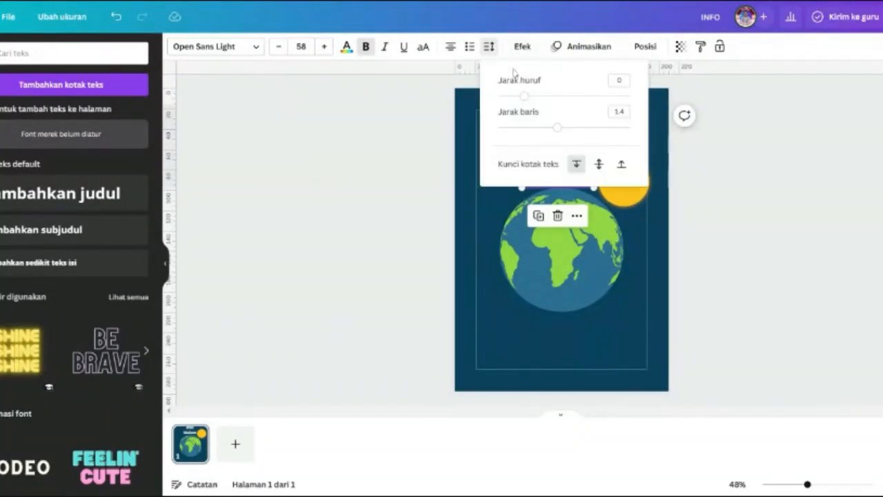
drag(556, 128, 555, 150)
click(423, 149)
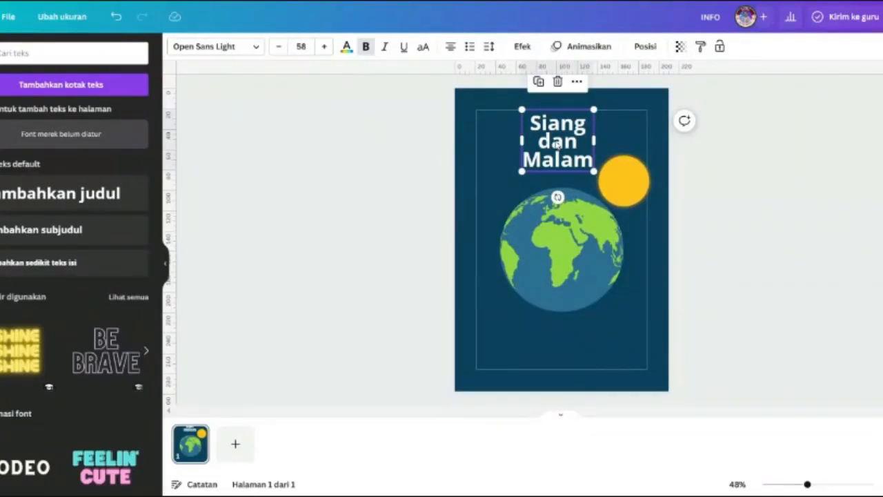
- Reword the three-line title as "Siang & Malam" on a single line
click(495, 134)
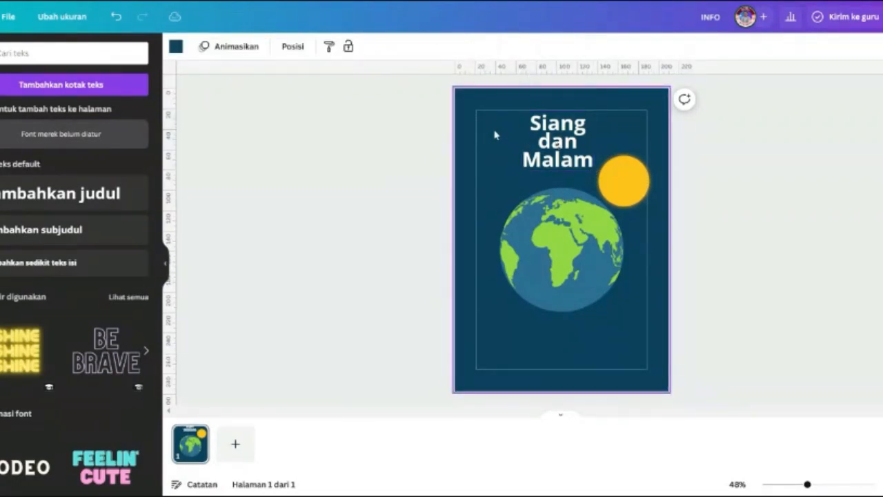
click(542, 148)
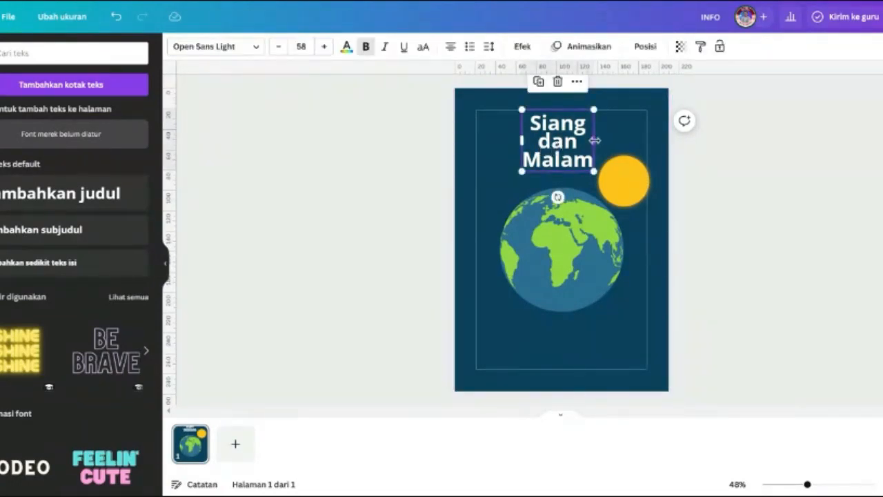
click(579, 142)
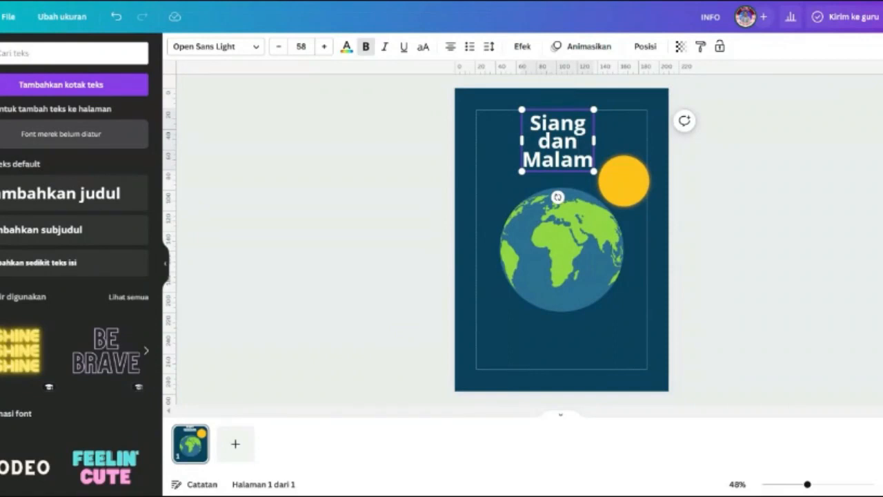
key(BackSpace)
key(BackSpace)
key(BackSpace)
key(BackSpace)
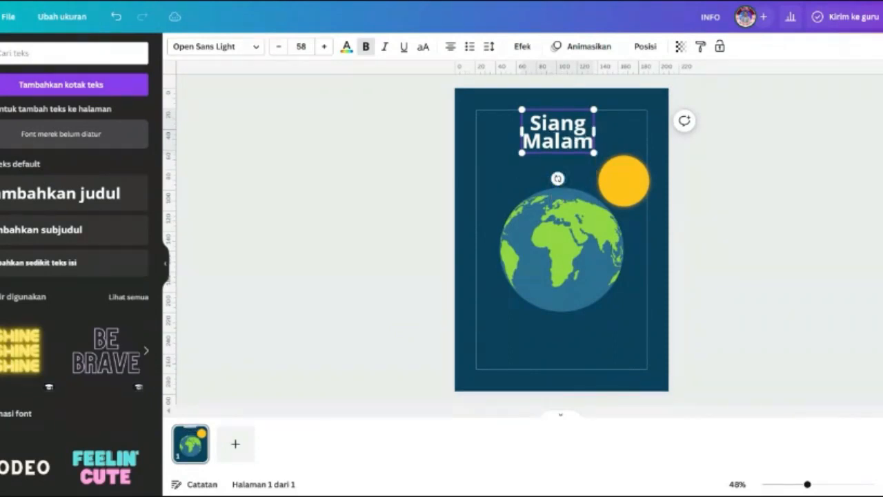
key(Delete)
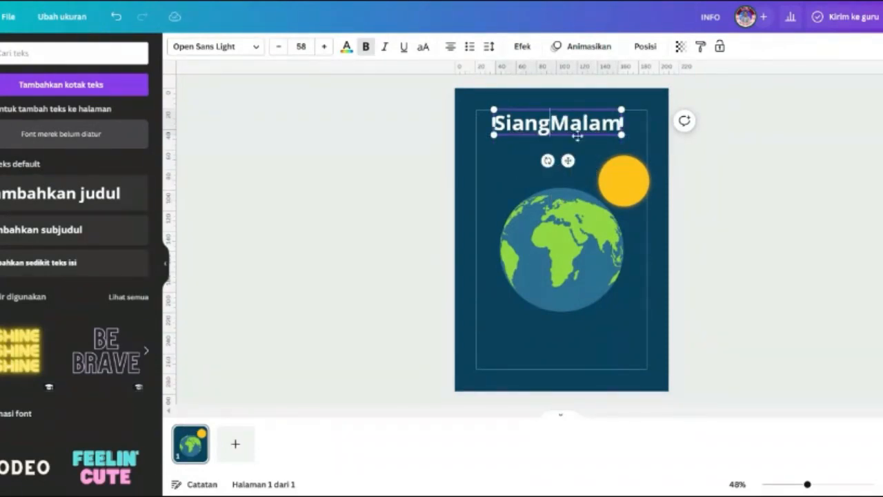
text(&)
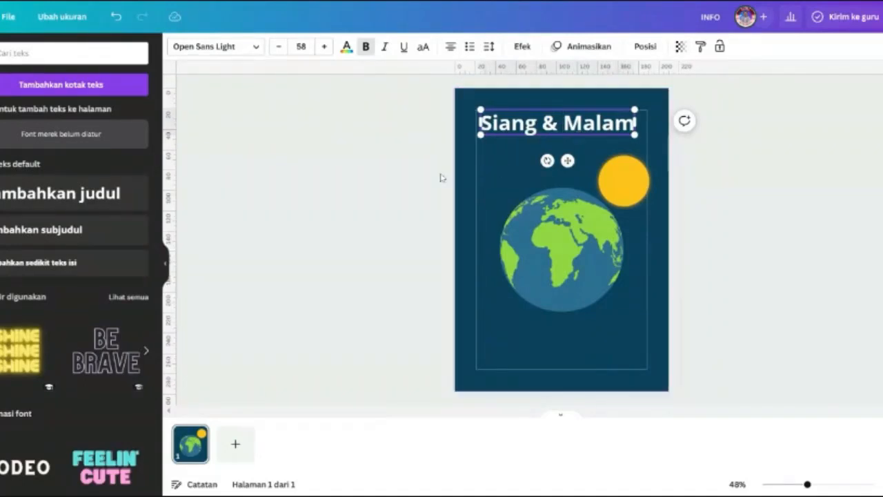
- Centre the one-line title horizontally on the page, just under the top margin
click(511, 144)
click(518, 133)
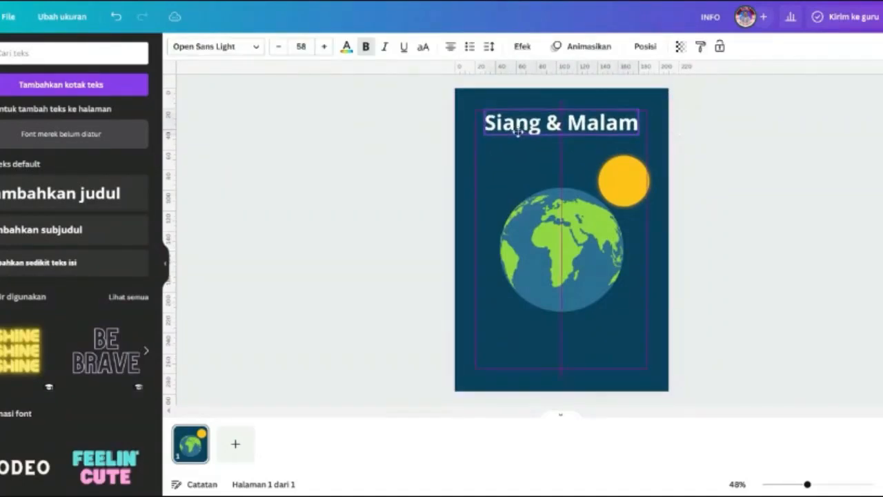
click(285, 195)
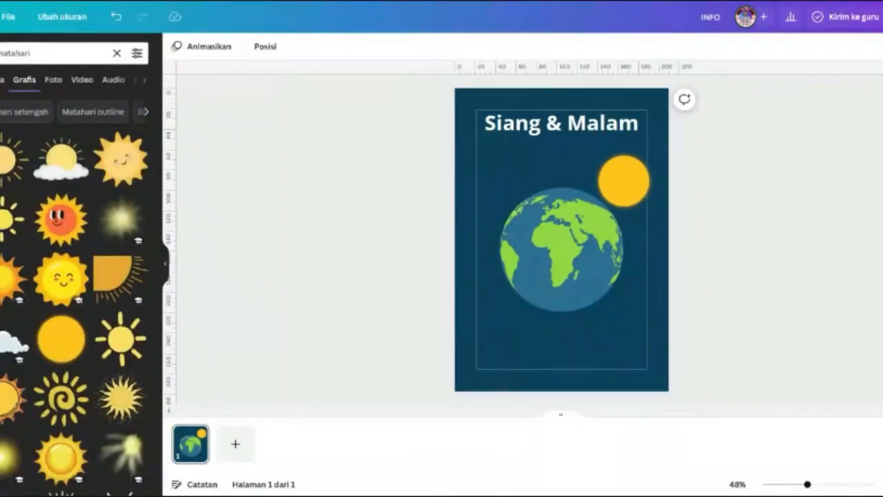
- Add a rectangle near the page's lower-left corner below the globe and fill it with the globe's light green
click(114, 54)
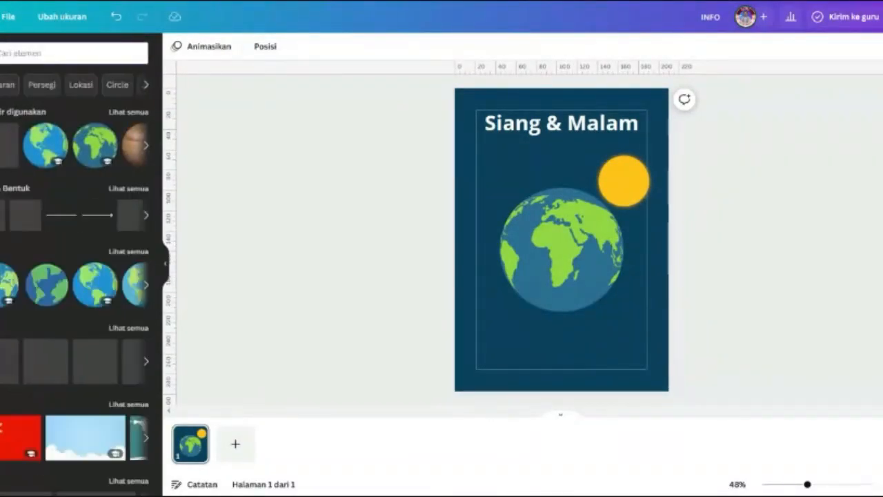
click(2, 216)
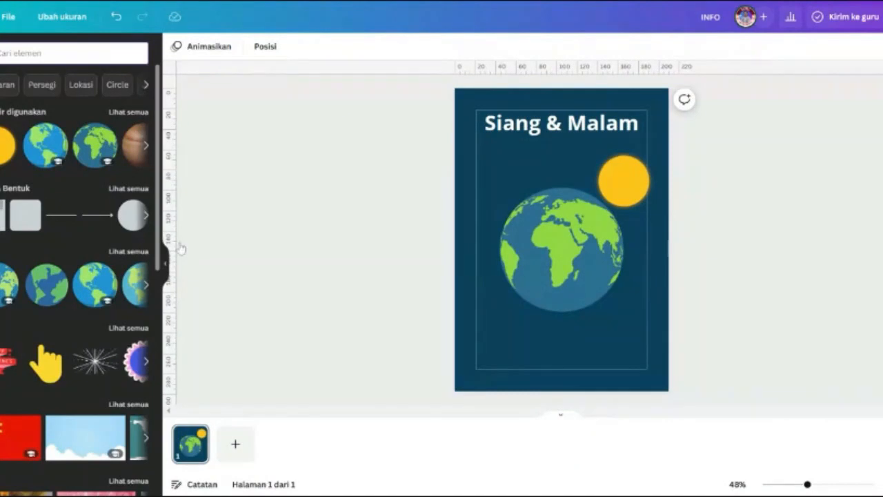
drag(547, 226, 567, 338)
drag(521, 312, 521, 329)
click(437, 299)
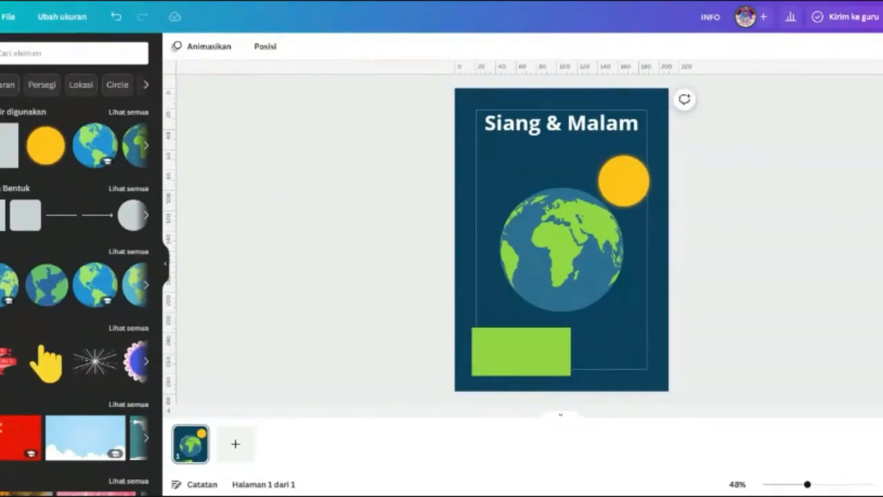
- Add a body text box and replace its placeholder with the "Lorem ipsum, or lipsum as it is sometimes known" paragraph
click(26, 262)
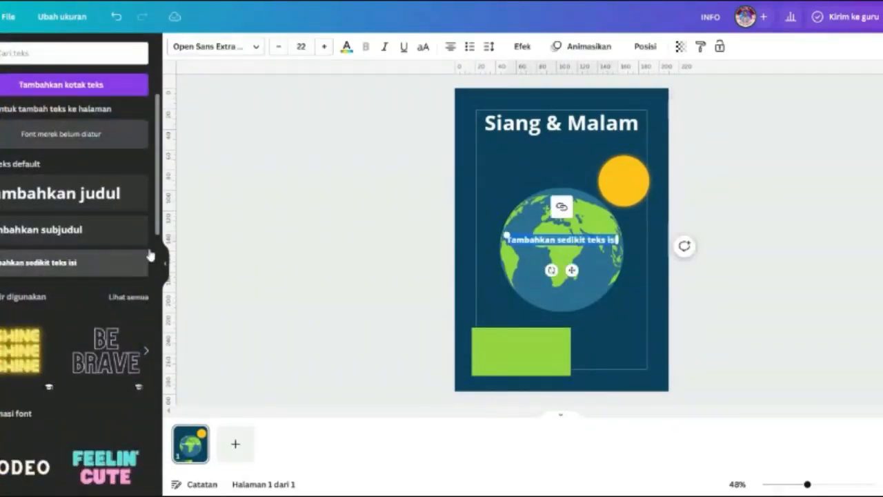
click(424, 5)
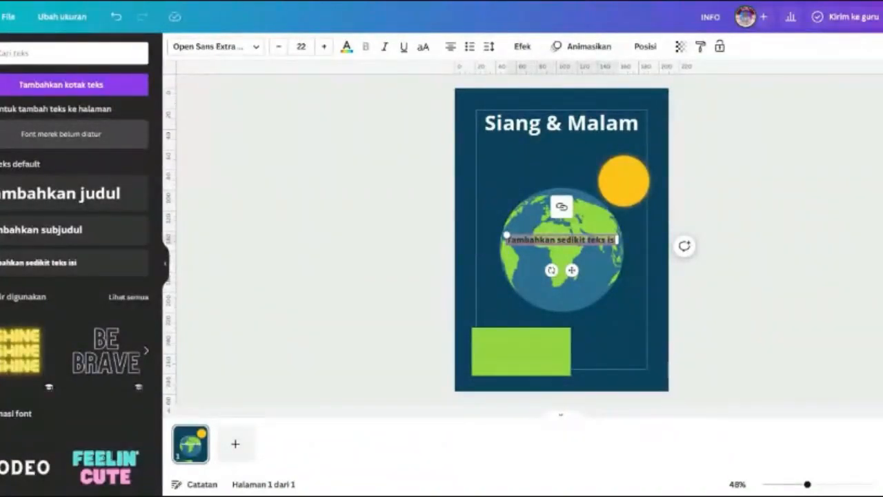
key(alt+Tab)
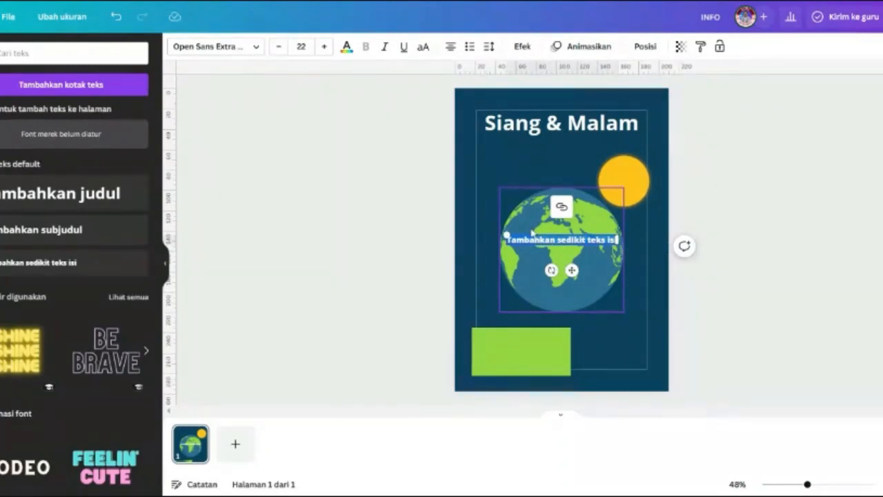
text(Lorem ipsum, or lipsum as it is sometimes known, is dummy text used in laying out print, graphic or web designs. The passage is attributed to an unknown typesetter in the 15th century who is thought to have scrambled parts of Cicero's De Finibus Bonorum et Malorum for use in a type specimen book. It usually begins with:)
click(370, 229)
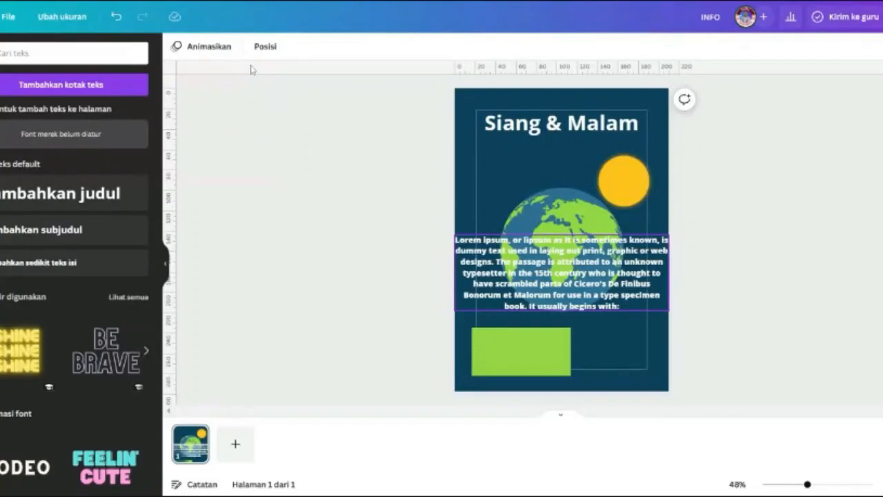
- Set the paragraph's font to Open Sans and scale its text box down to font size 10.6
click(489, 273)
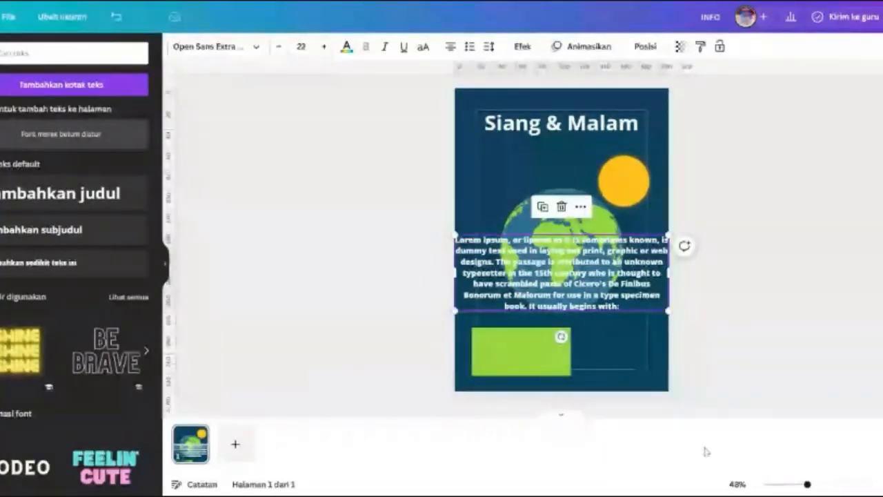
drag(808, 485, 820, 484)
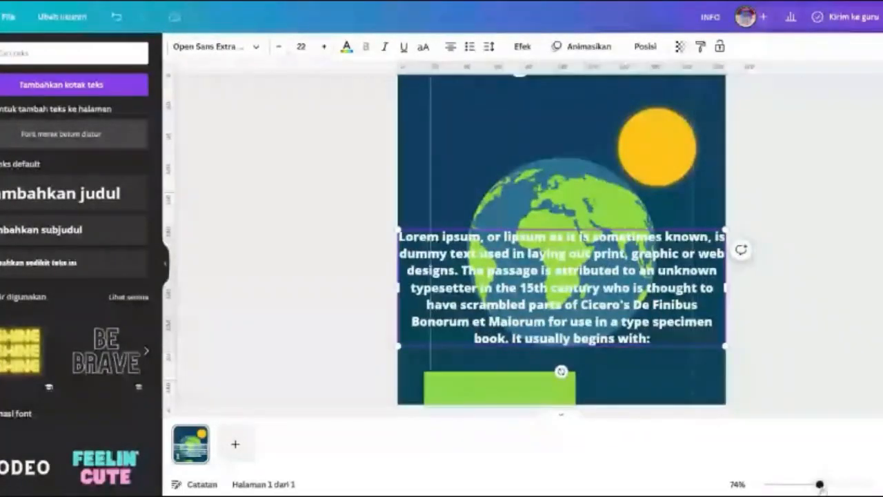
click(216, 47)
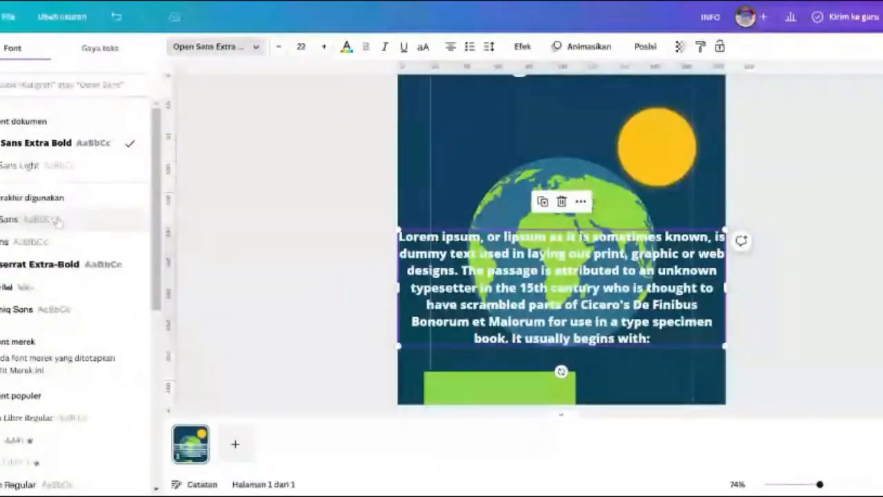
click(59, 221)
drag(724, 345, 555, 284)
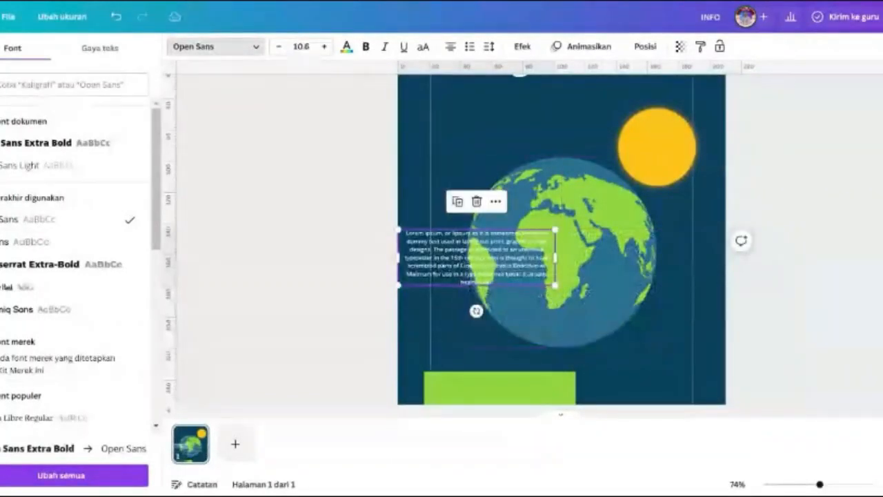
- Place the paragraph on the green rectangle, scale it to font size 9.7 and centre it within the shape
scroll(424, 268, down, 2)
drag(494, 212, 524, 365)
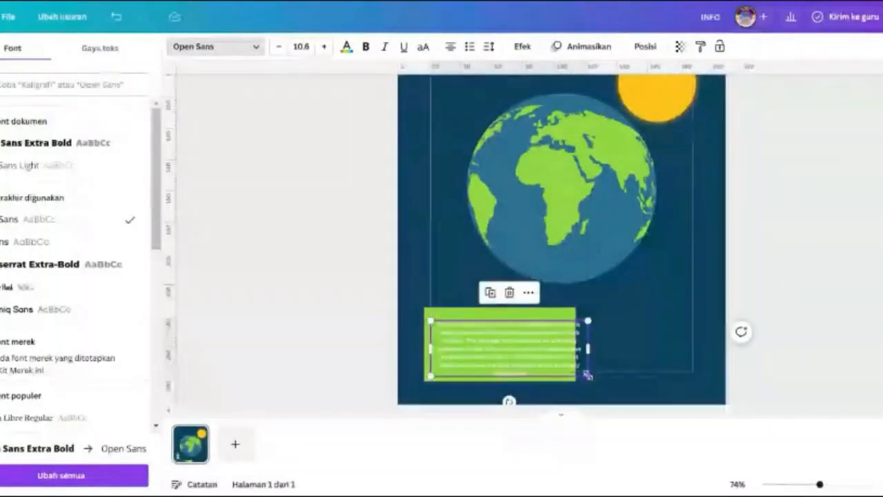
drag(587, 374, 562, 367)
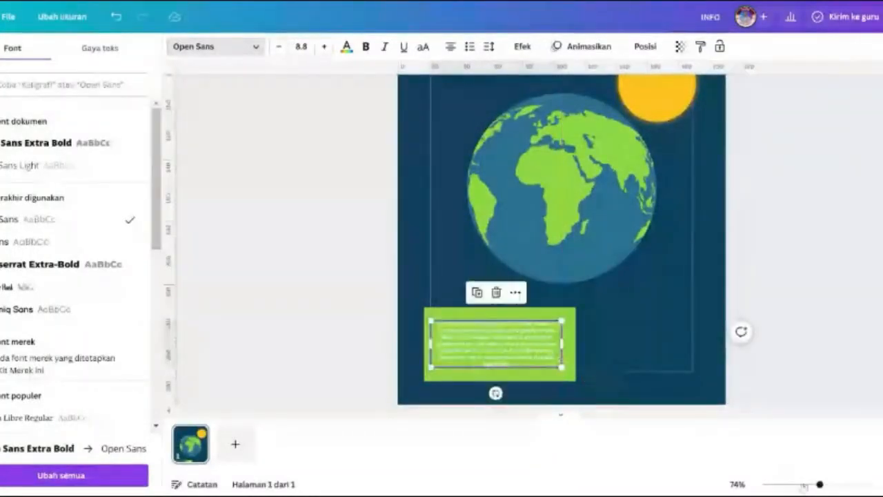
drag(819, 485, 841, 485)
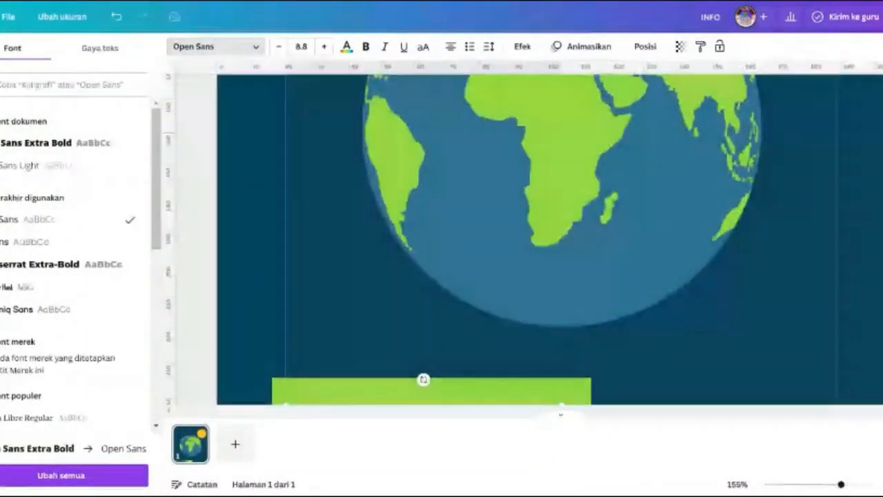
scroll(524, 276, down, 2)
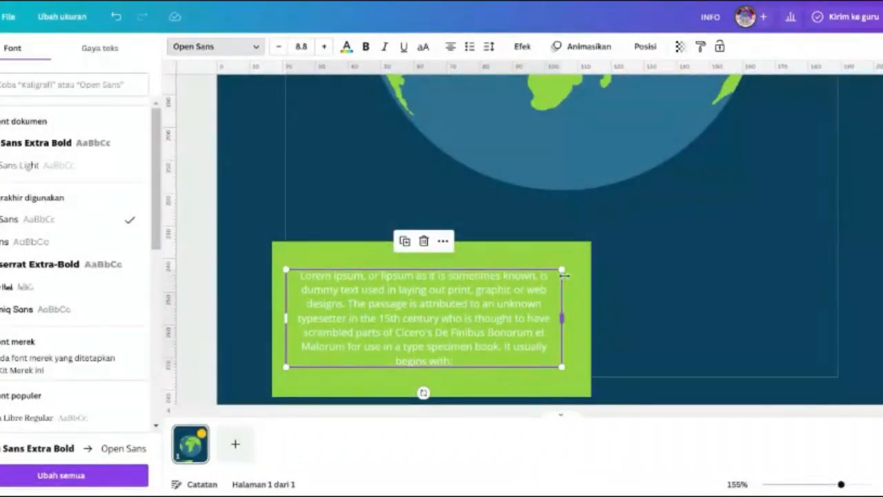
drag(565, 275, 592, 253)
drag(483, 275, 492, 304)
click(647, 252)
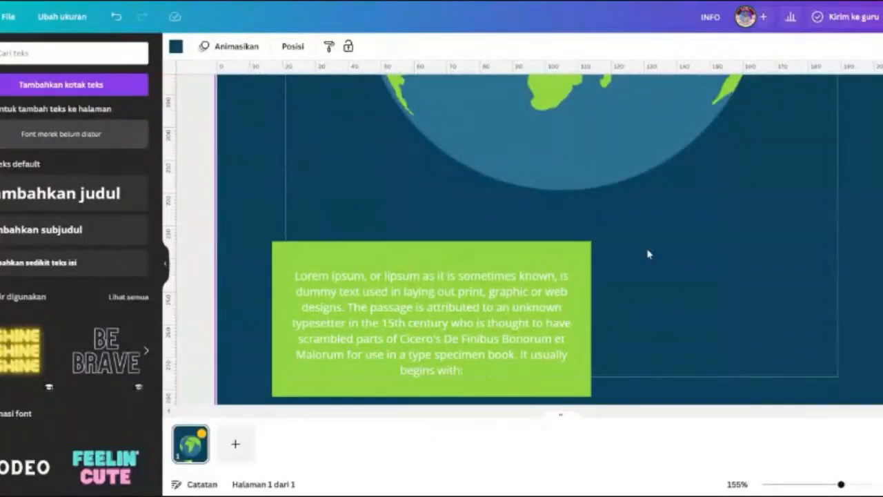
- Set the paragraph's text colour to black and compare it against the green rectangle
click(497, 261)
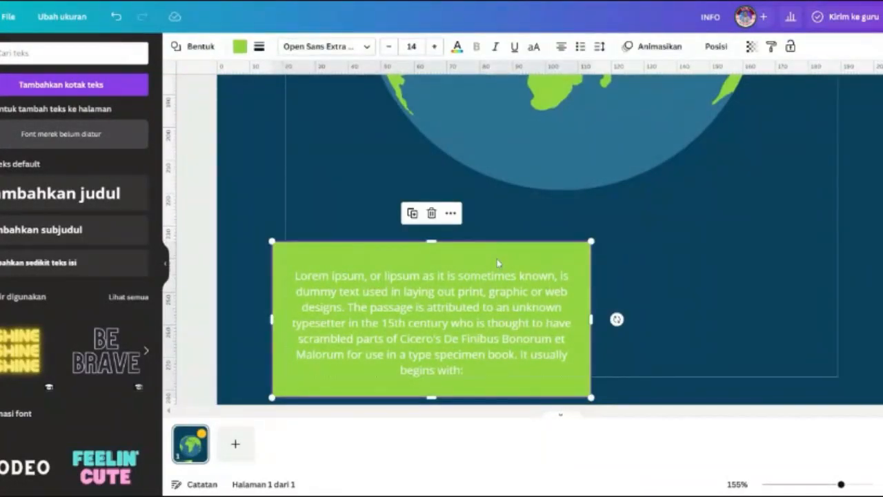
click(497, 262)
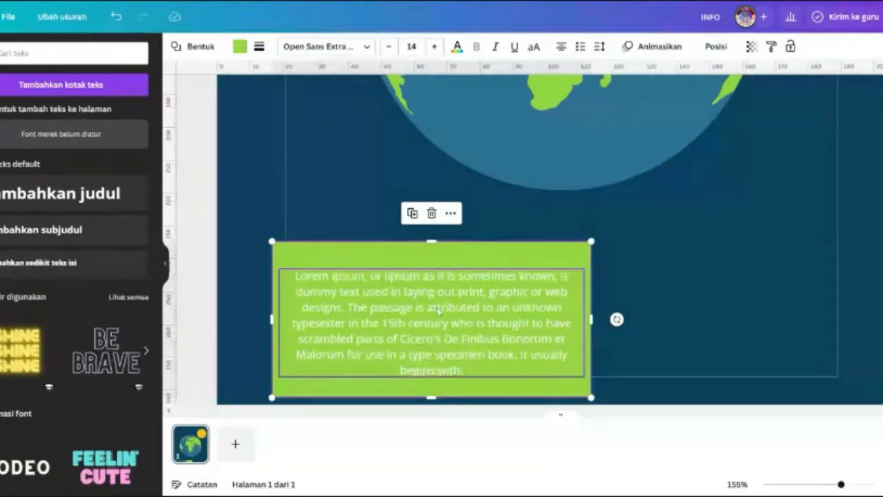
click(347, 48)
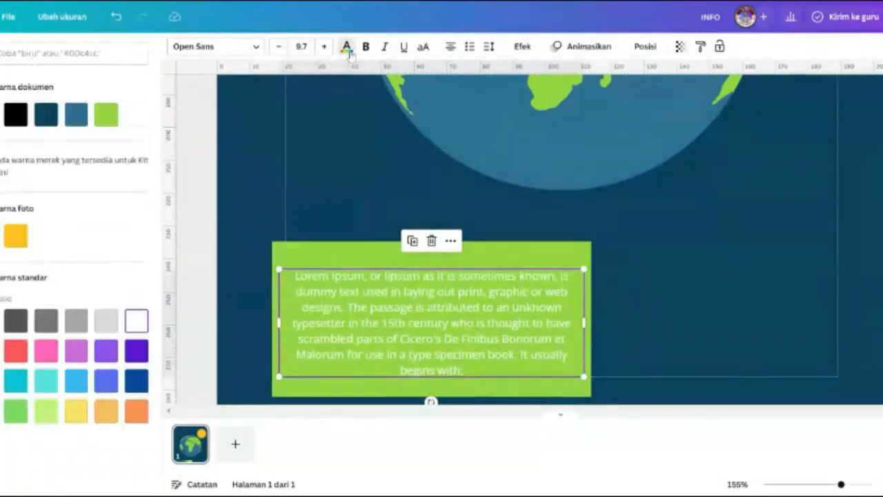
click(15, 125)
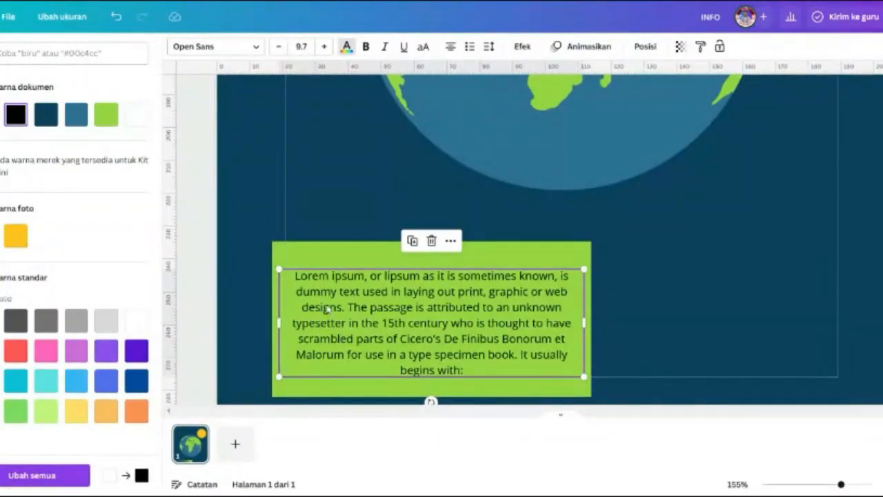
click(333, 247)
click(366, 315)
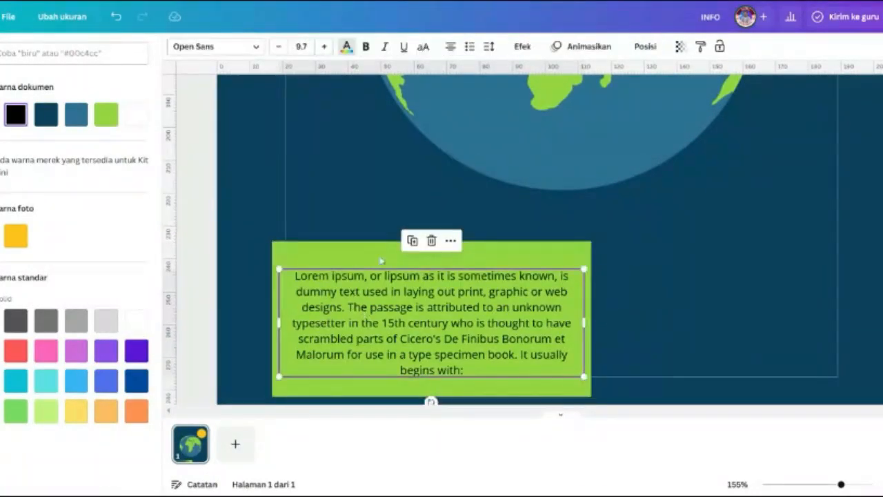
click(353, 256)
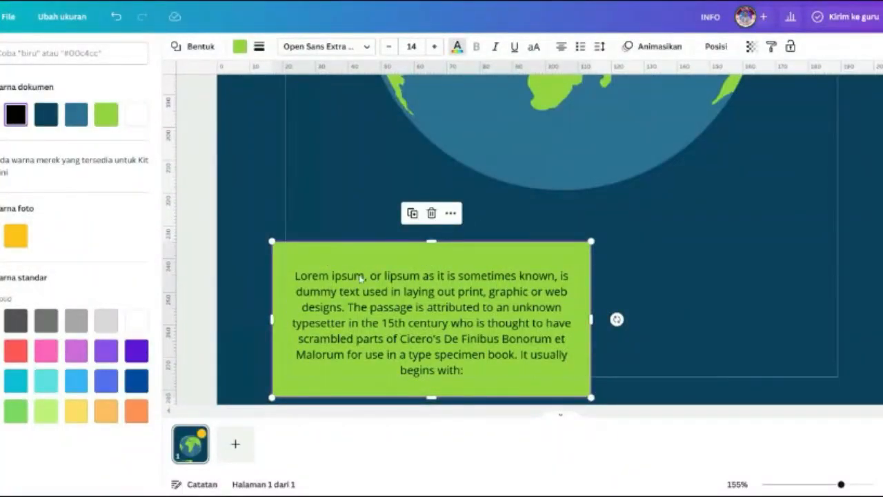
- Sample the rectangle's green for the paragraph's text colour and darken it to #344B0F
click(379, 317)
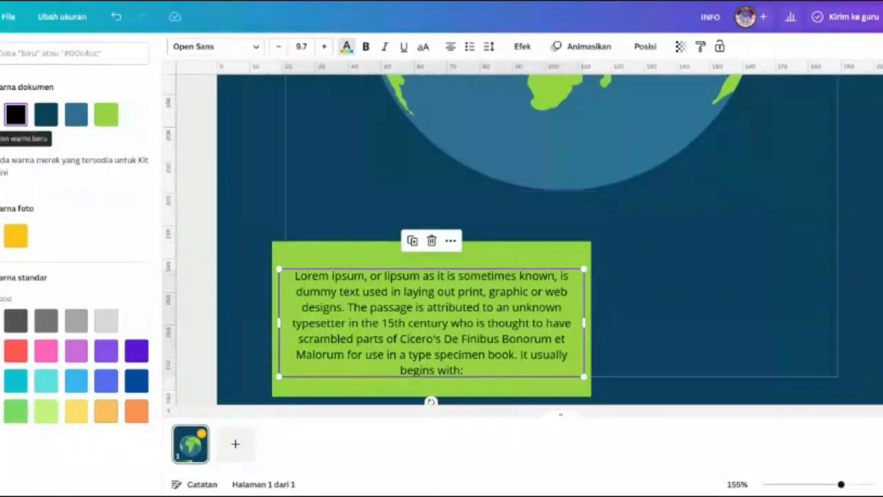
click(15, 114)
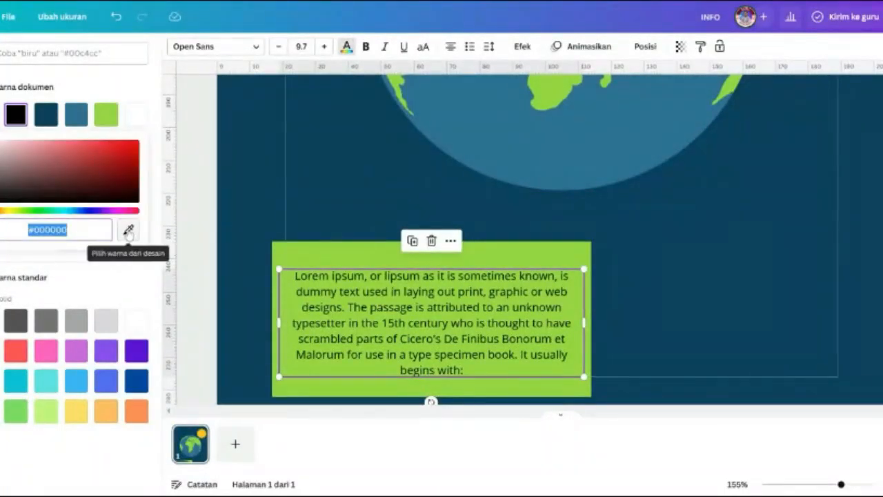
click(128, 231)
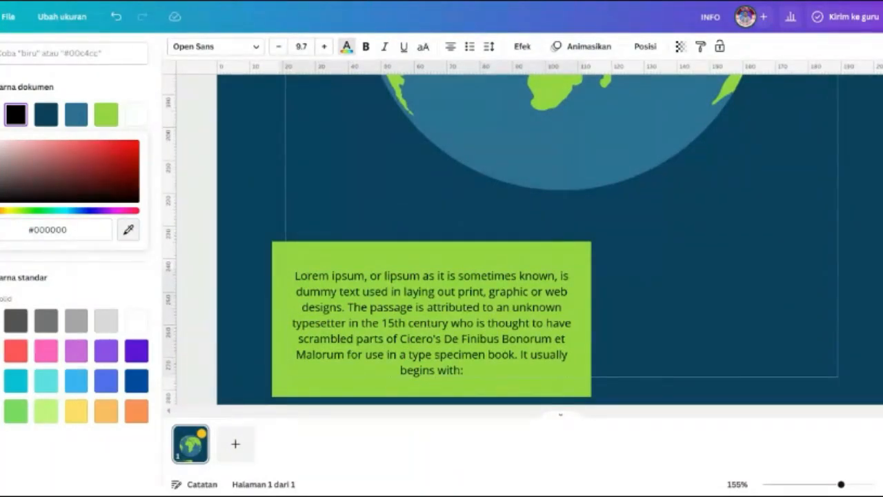
click(434, 324)
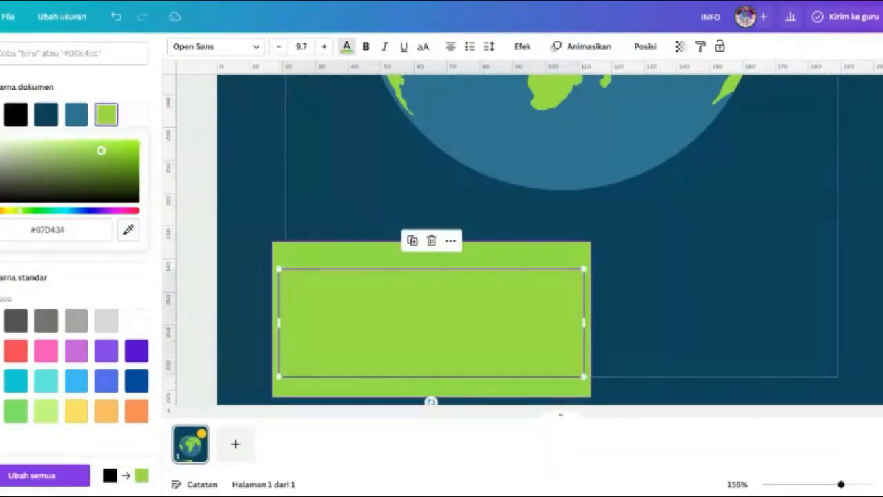
click(99, 151)
drag(99, 150, 109, 188)
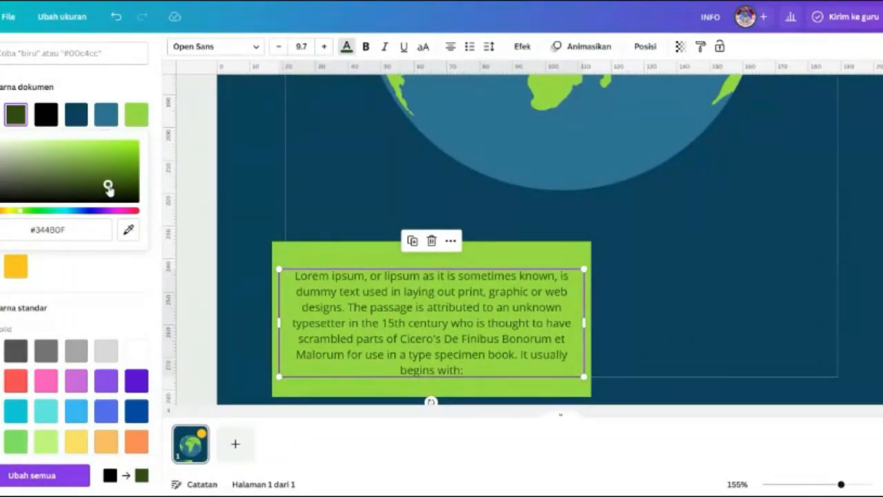
- Reduce the green rectangle's height from its upper and lower edges so it fits closely around the paragraph
click(504, 262)
drag(435, 239, 435, 250)
drag(430, 399, 429, 388)
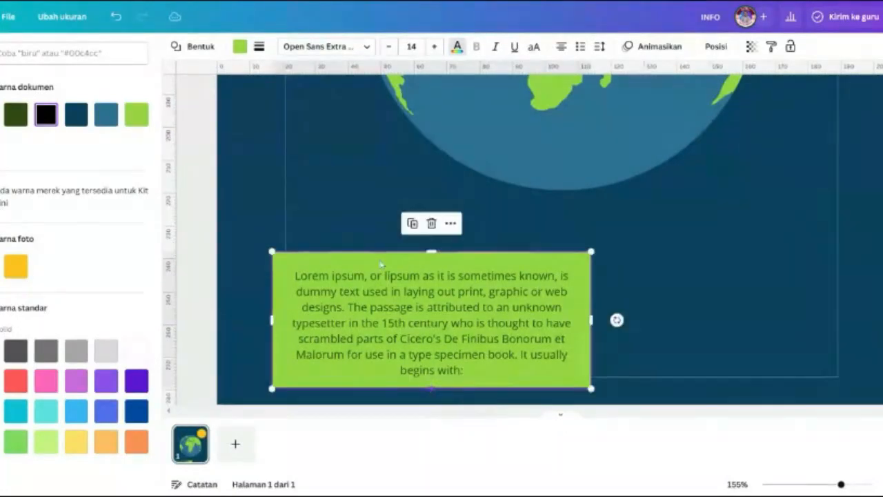
click(330, 211)
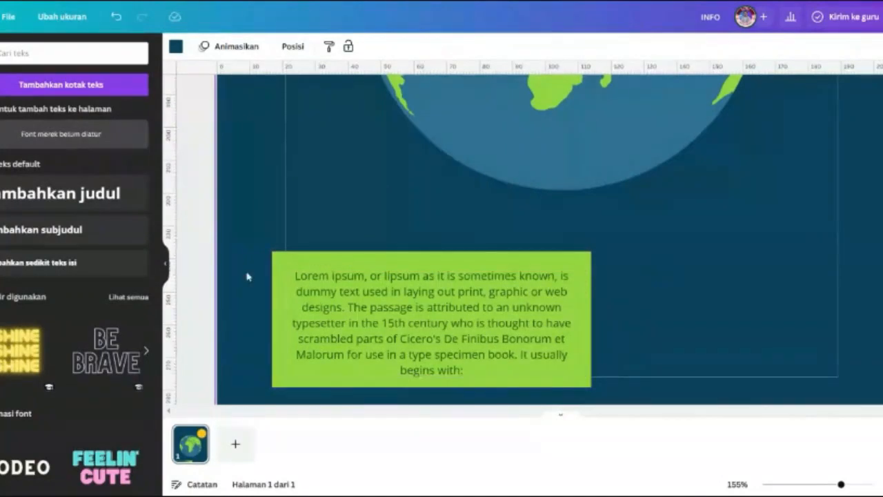
- Move the rectangle and paragraph together against the page's left margin guide, above the lower guide, and nudge the paragraph to the rectangle's vertical centre
drag(195, 243, 477, 255)
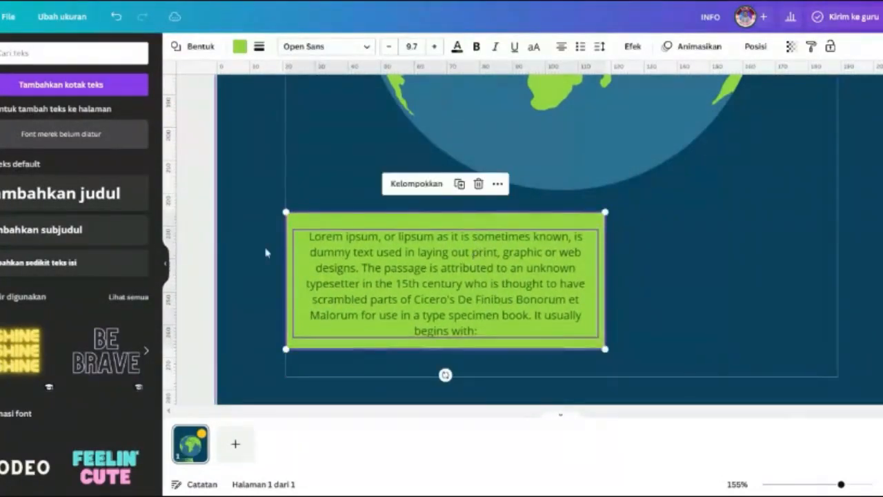
click(205, 222)
click(333, 261)
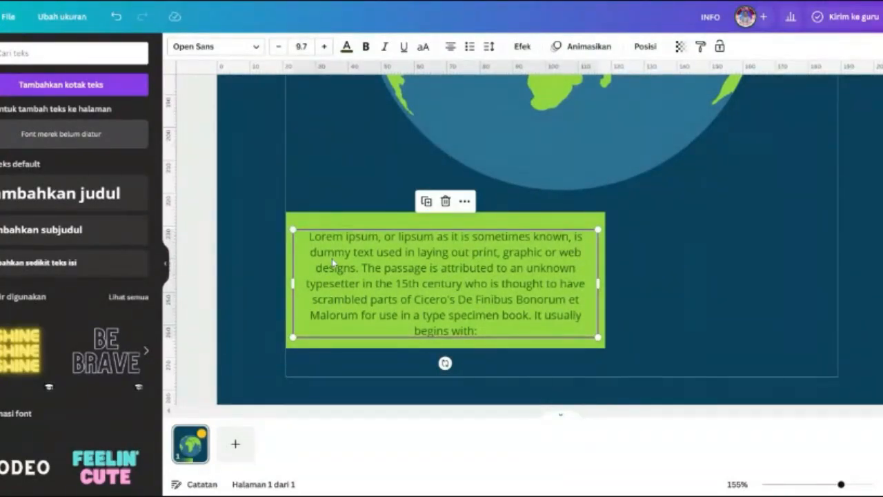
drag(332, 258, 330, 251)
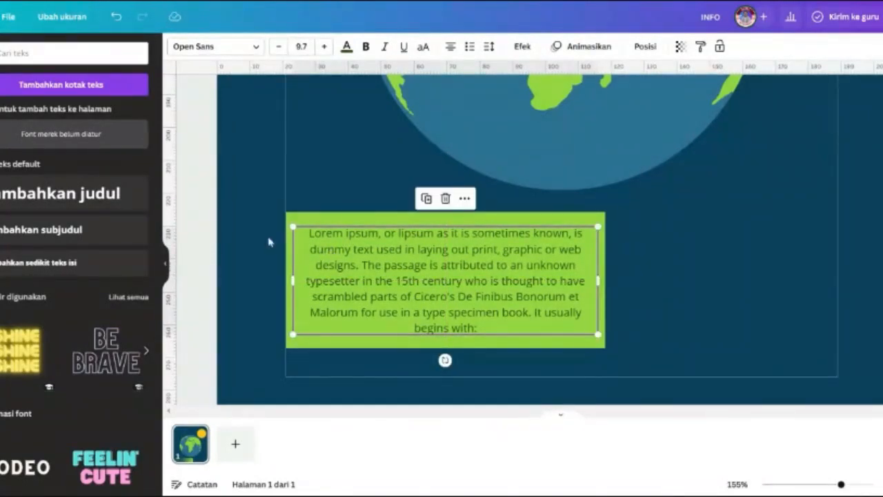
click(210, 201)
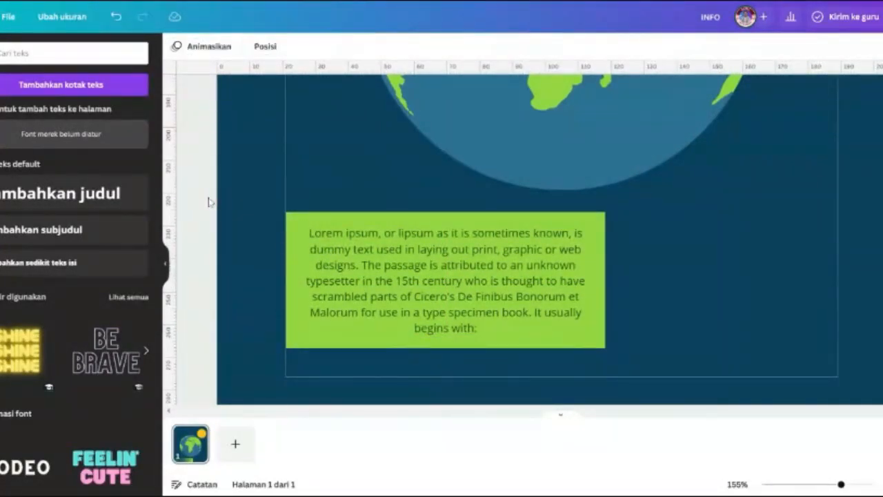
- Delete the paragraph's text from "The passage is attributed" through "begins with", keeping only the first sentence
click(355, 271)
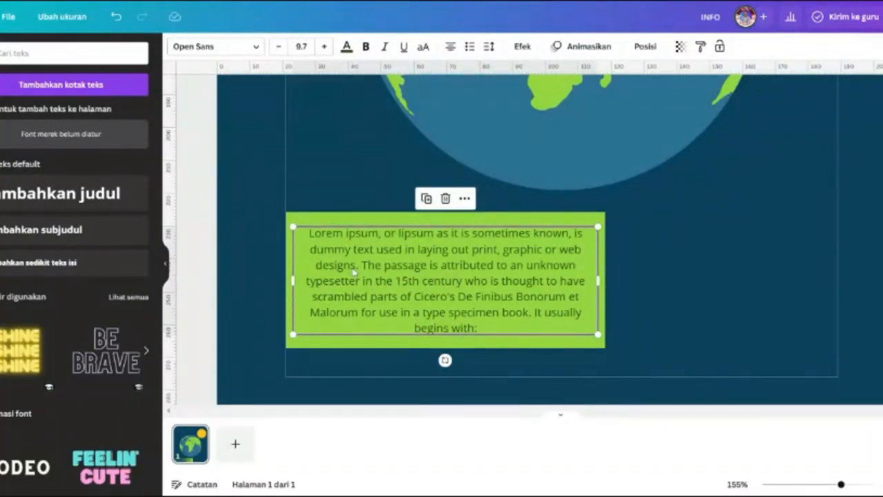
double_click(448, 296)
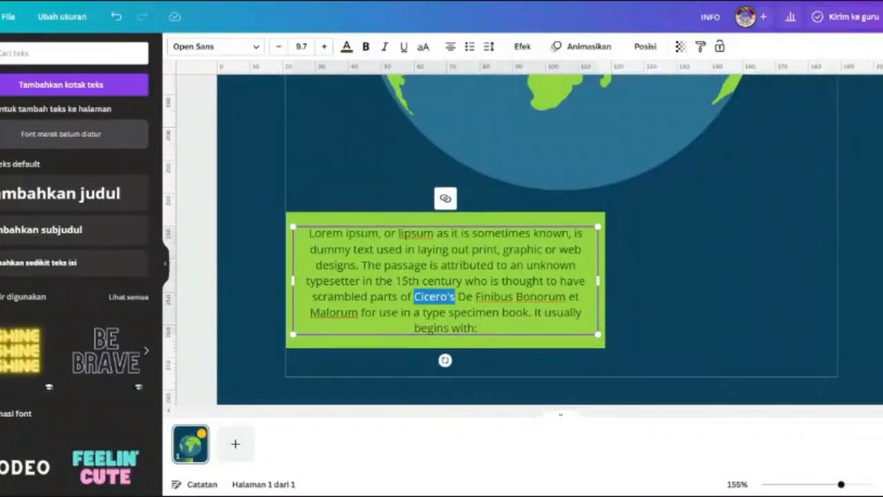
click(475, 312)
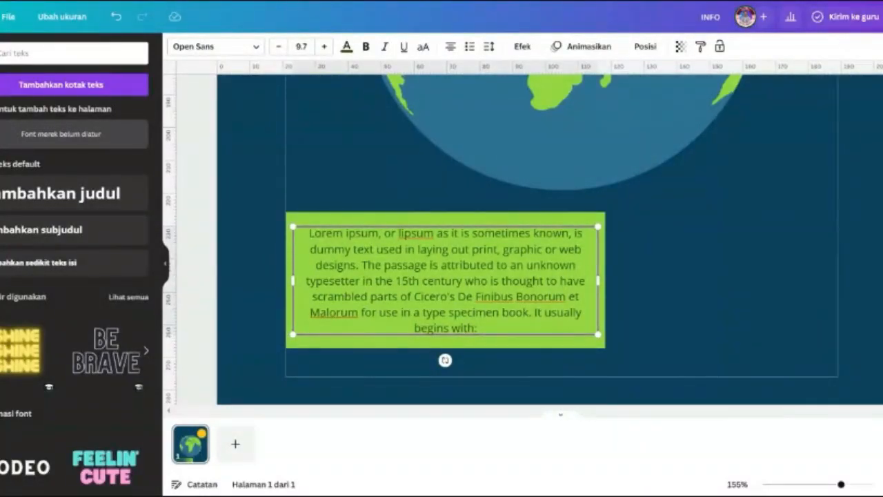
drag(475, 329, 362, 266)
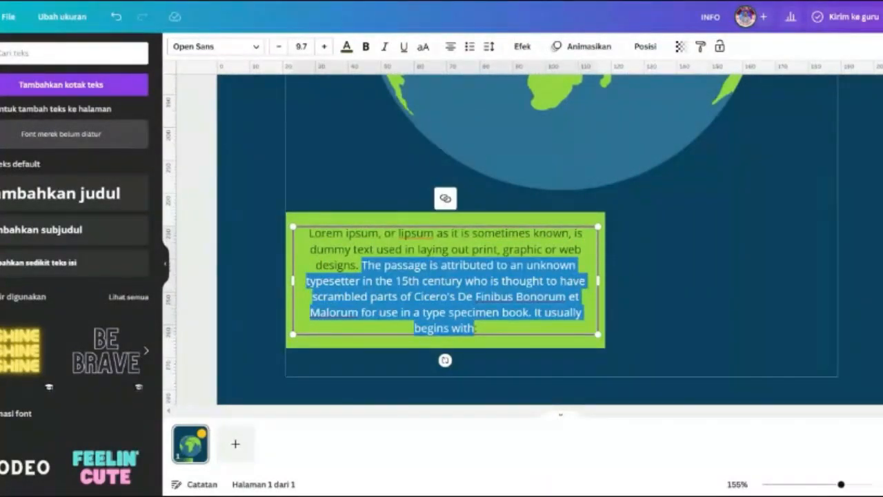
key(BackSpace)
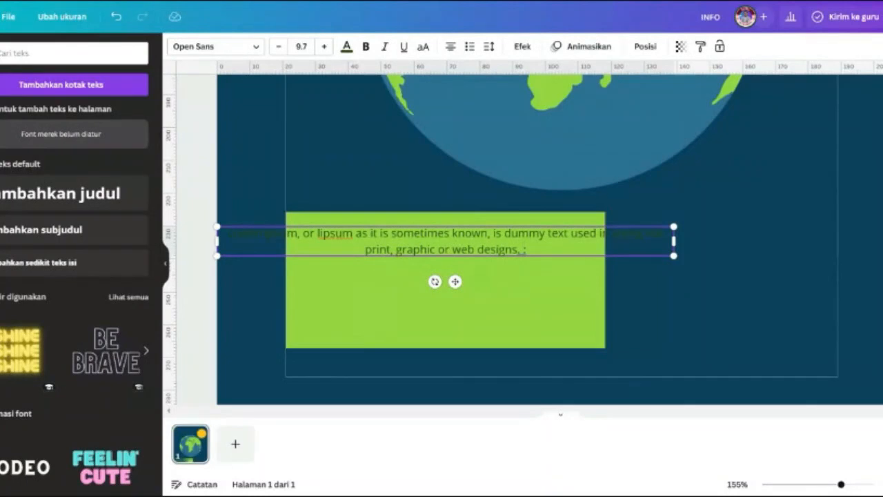
- Narrow the paragraph's text box so the text wraps onto three lines and centre it on the green rectangle
drag(673, 241, 449, 249)
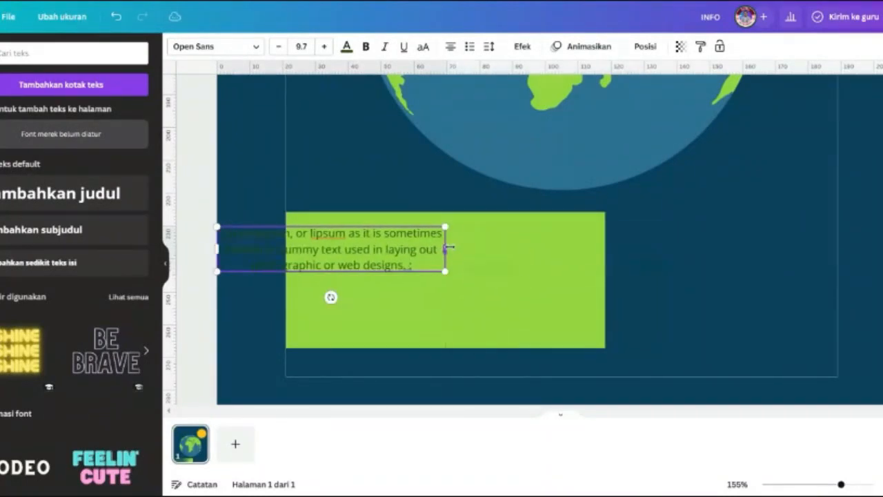
click(309, 184)
drag(329, 266, 446, 317)
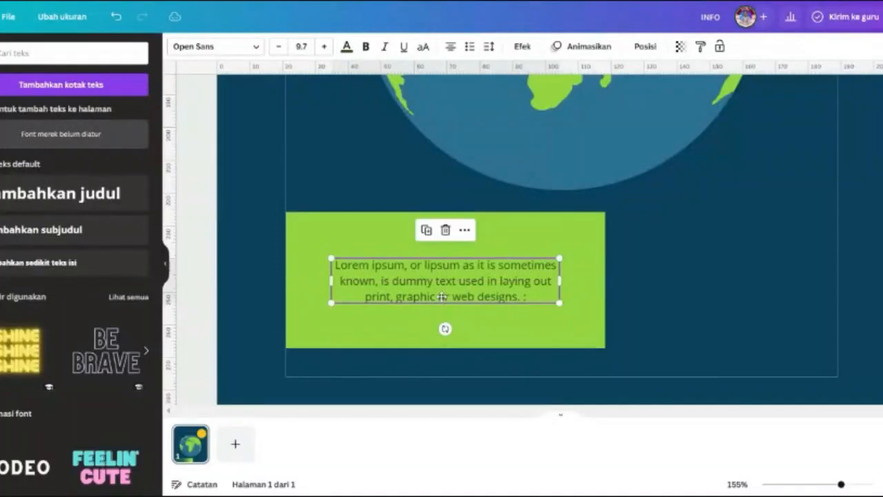
- Shrink the green rectangle's height and width to leave even padding around the shortened paragraph, shifting the paragraph left to match
click(487, 239)
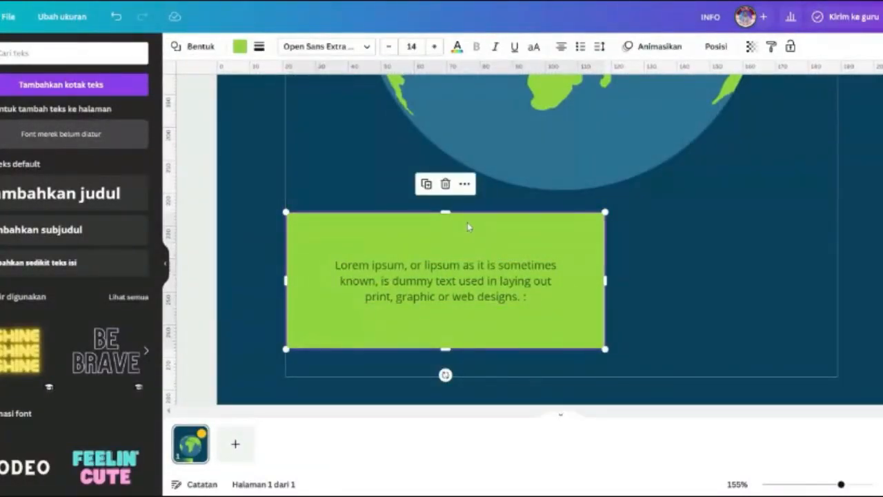
drag(445, 214, 445, 239)
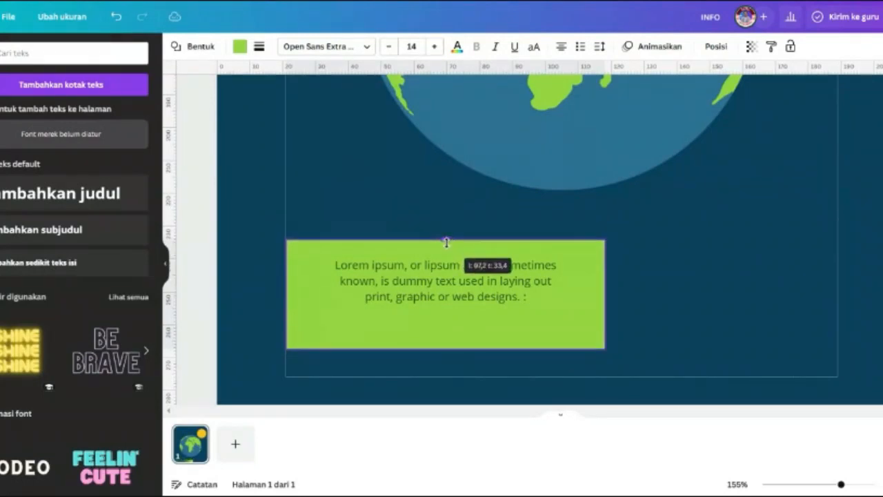
drag(449, 353, 450, 321)
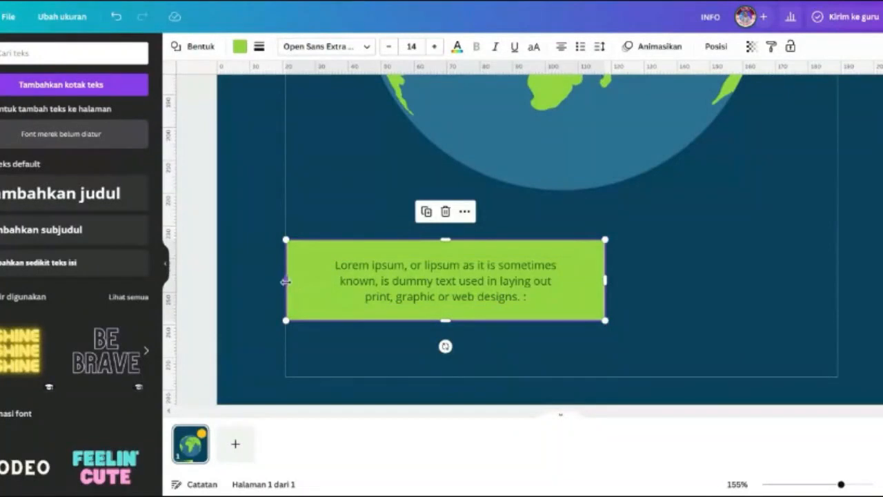
drag(504, 280, 479, 277)
click(599, 279)
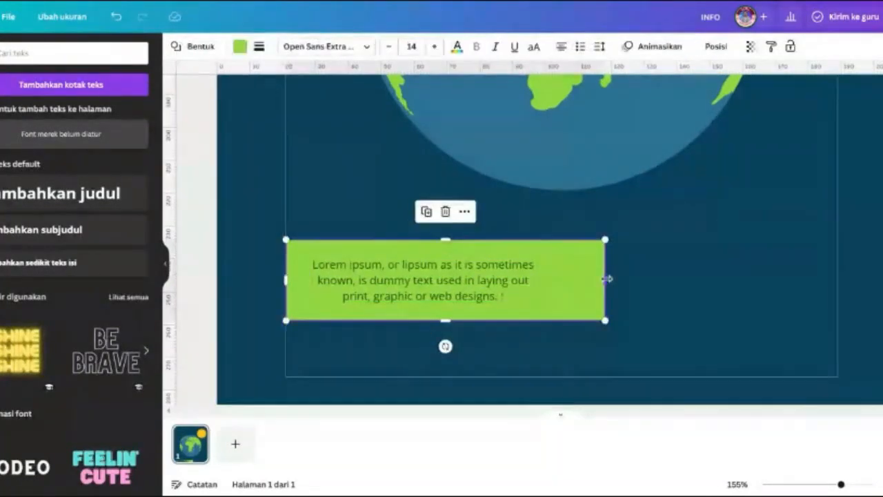
drag(606, 279, 568, 280)
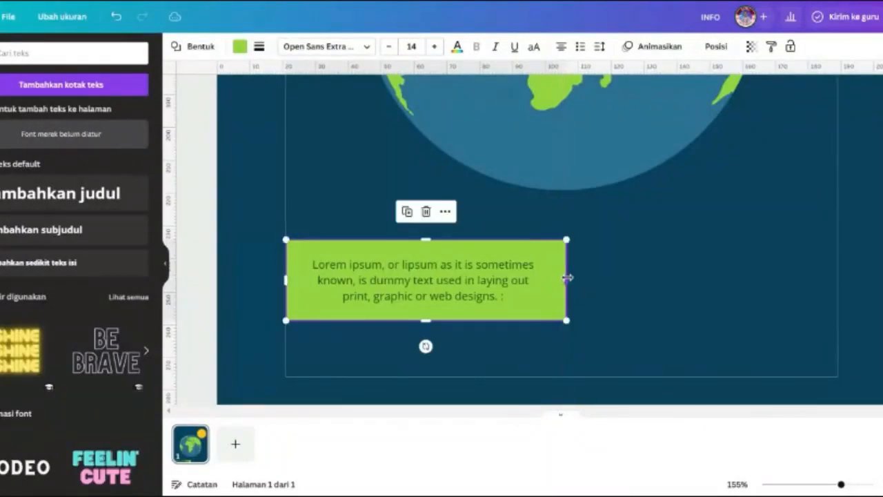
click(619, 284)
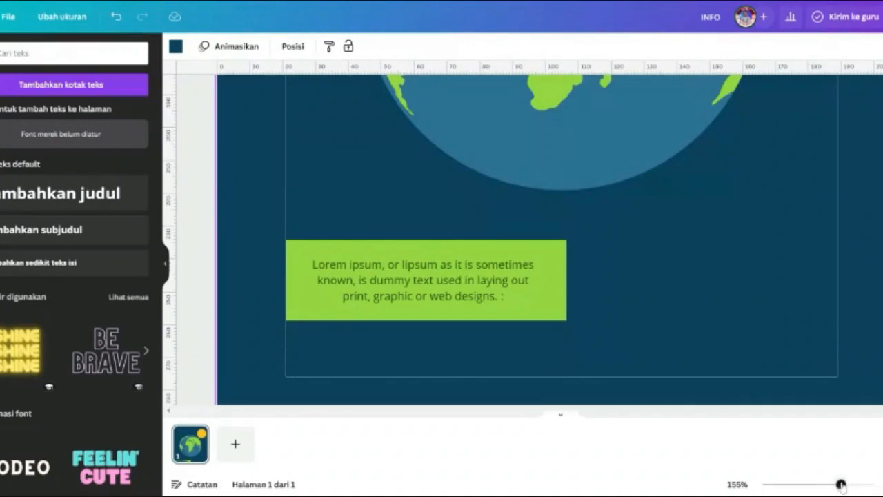
- Change the fill of the rectangle behind the paragraph from green to white
drag(841, 485, 812, 484)
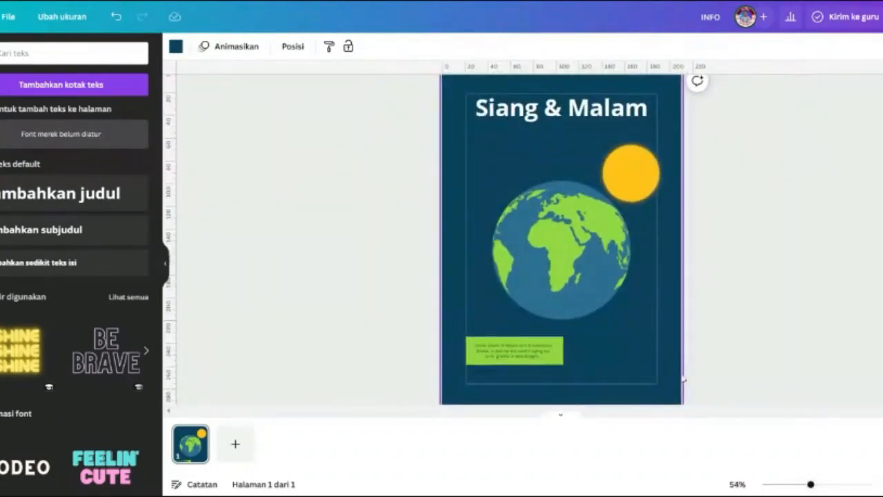
click(538, 353)
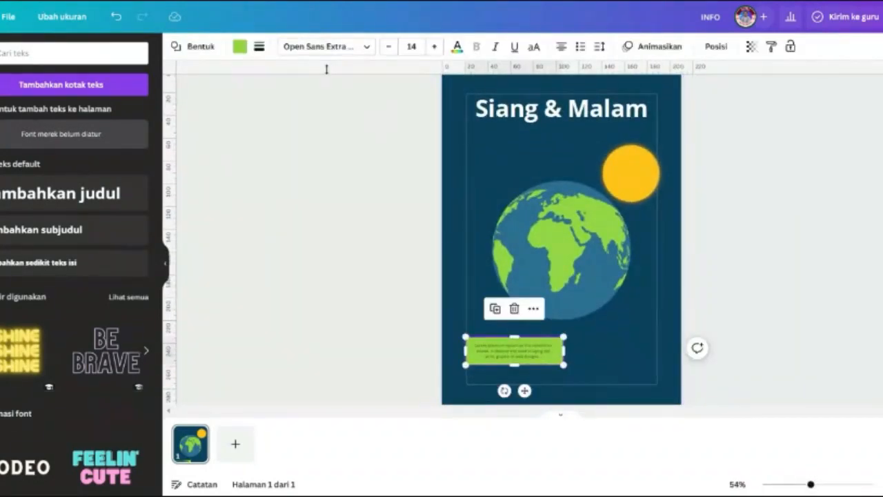
click(240, 47)
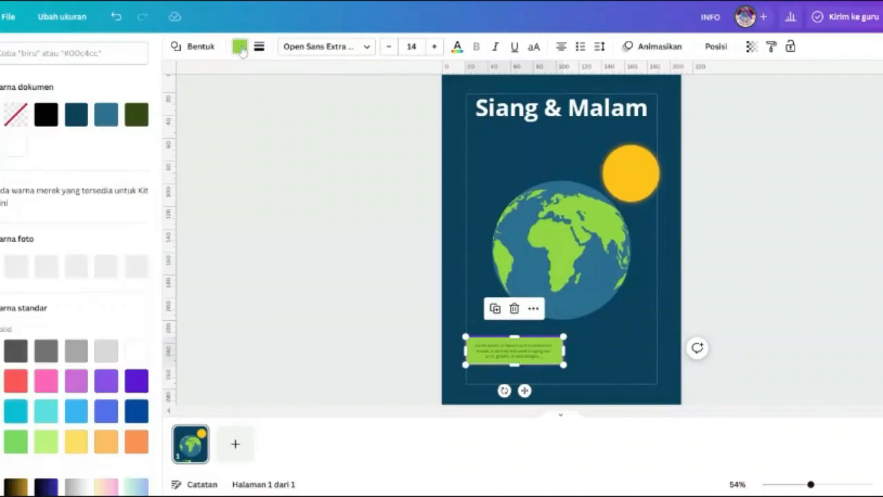
click(14, 148)
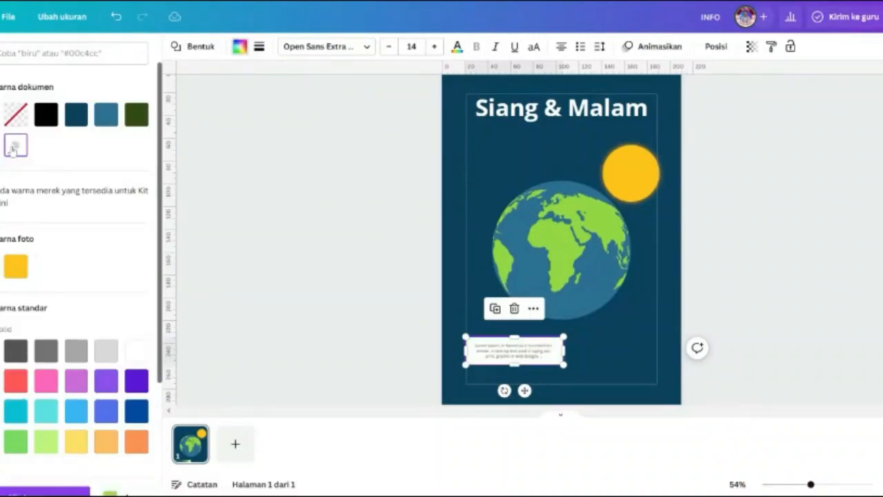
click(545, 358)
click(627, 316)
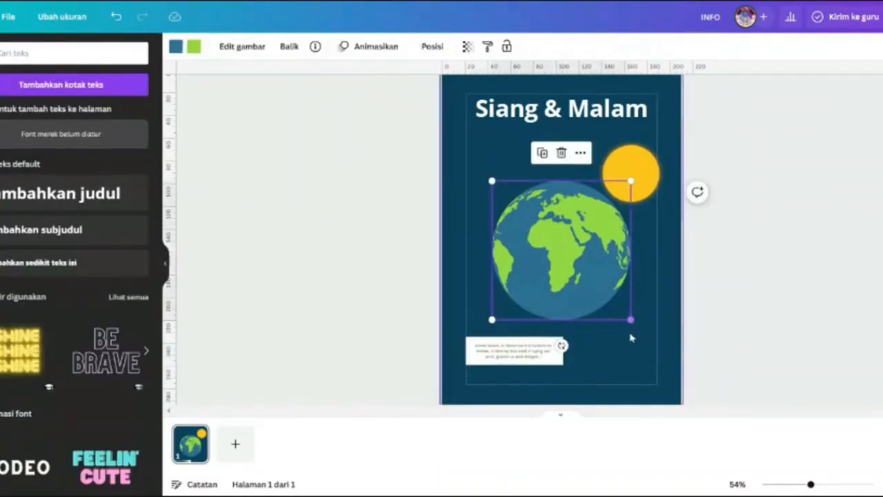
click(636, 349)
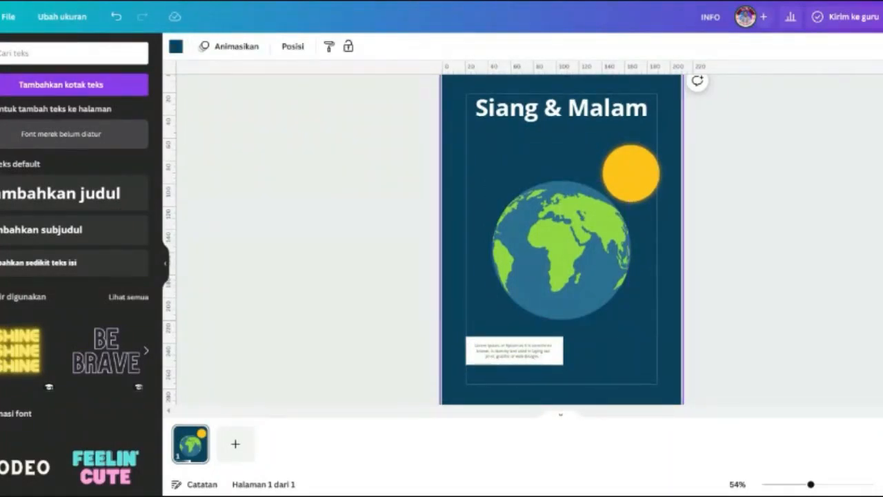
- Search the elements for "bintang", limit the results to graphics (Grafis) and add a graphic of small scattered white stars
click(1, 94)
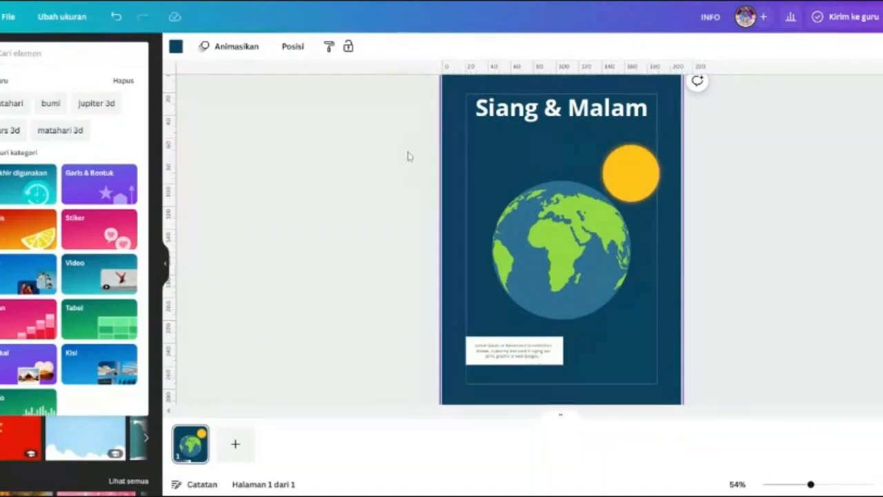
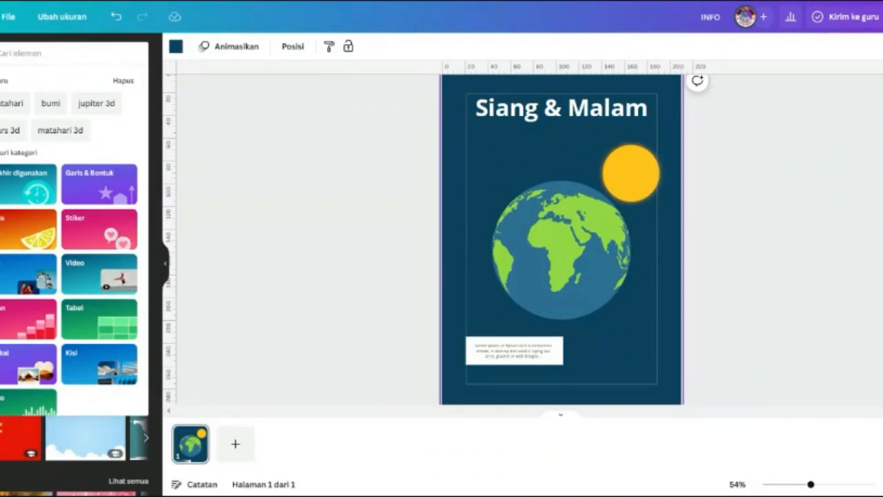
text(bintang)
key(Return)
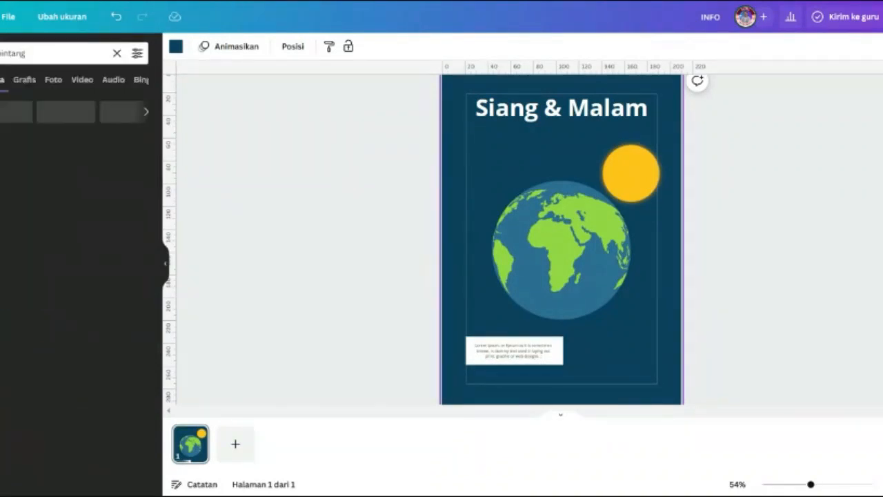
click(29, 82)
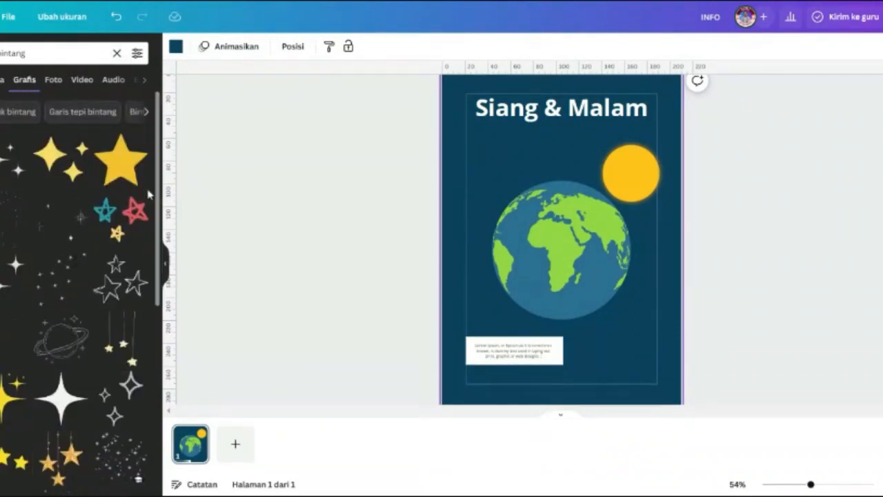
scroll(163, 185, down, 5)
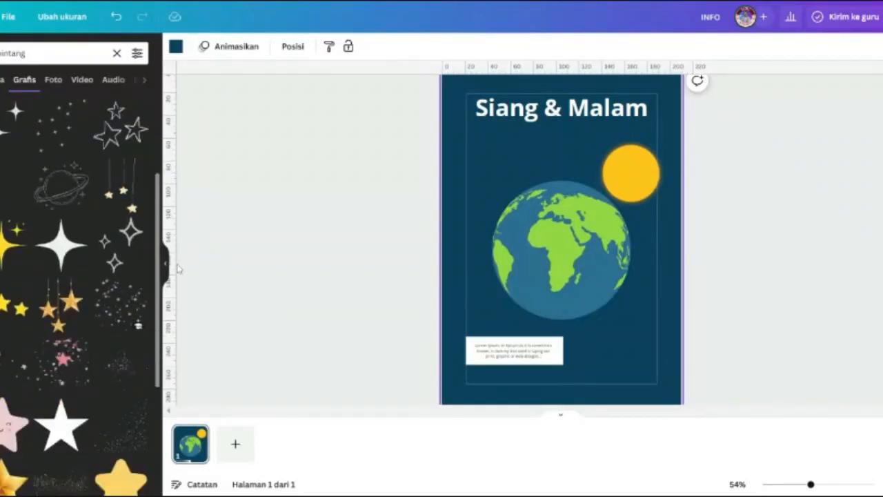
scroll(181, 283, down, 5)
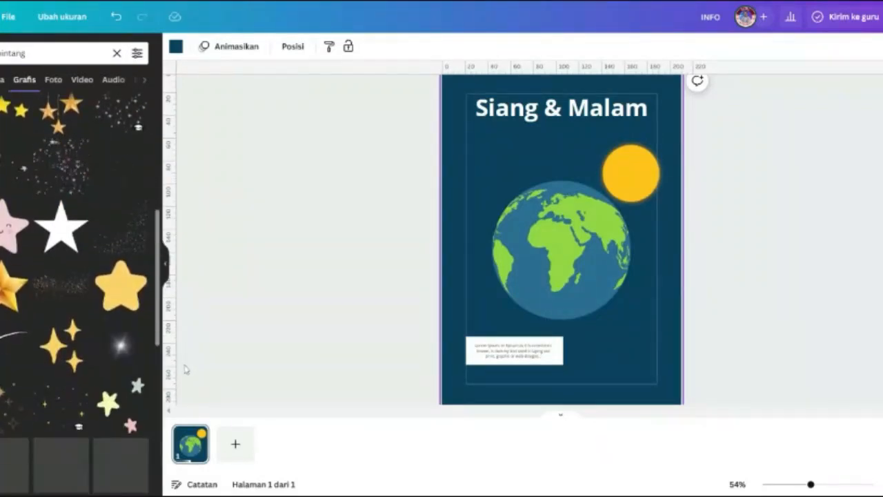
scroll(185, 372, down, 5)
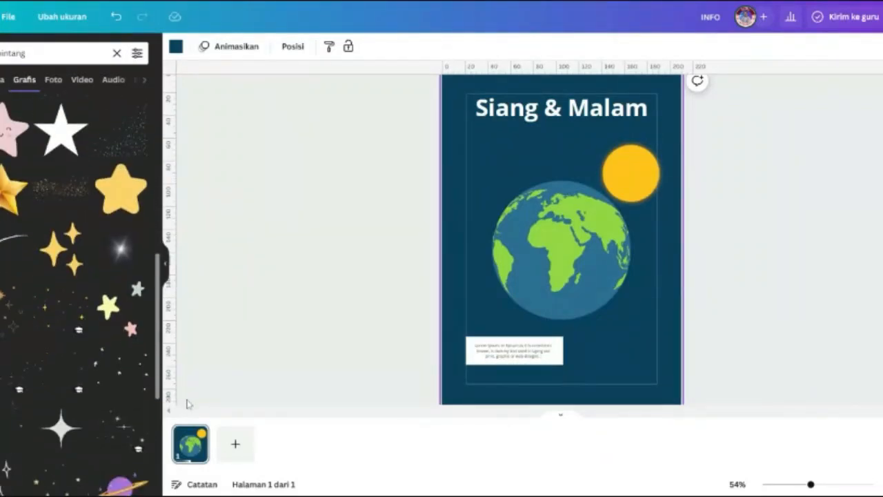
click(14, 308)
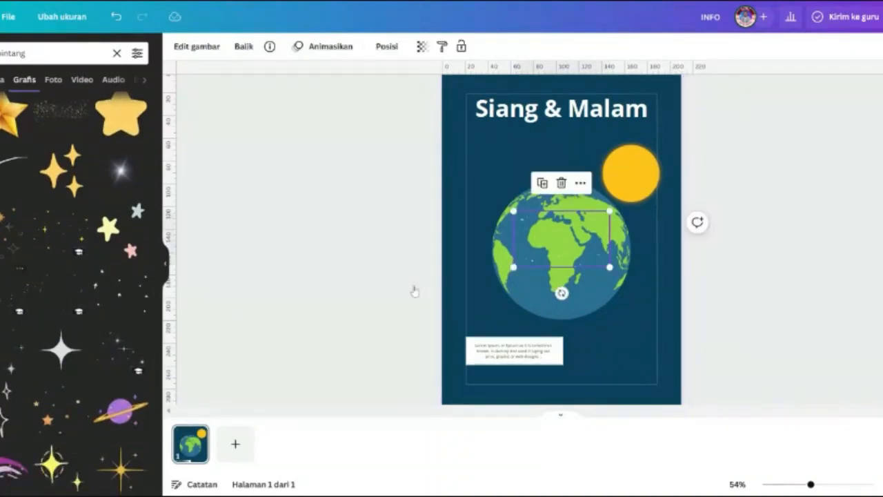
- Enlarge the star graphic to about 138 mm high, wider than the page, and place it over the page's upper half
drag(610, 267, 792, 356)
drag(663, 303, 584, 185)
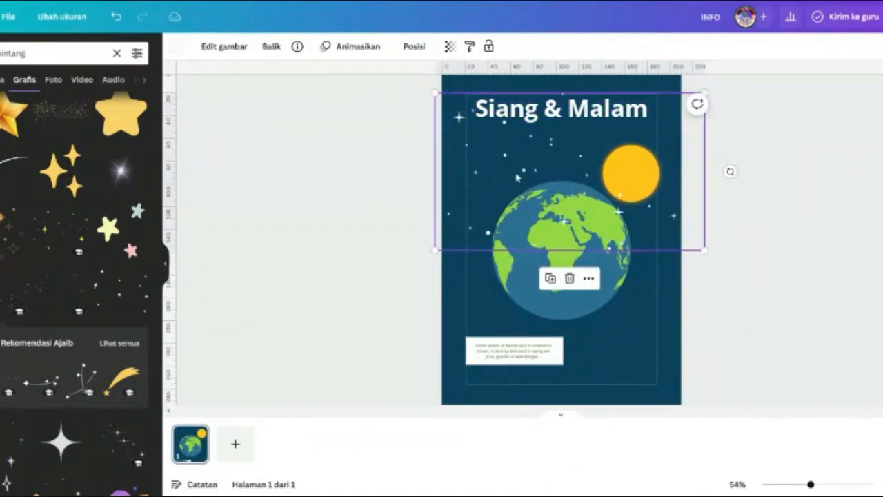
drag(519, 178, 516, 153)
- Send the star graphic behind all the other elements on the page
click(414, 46)
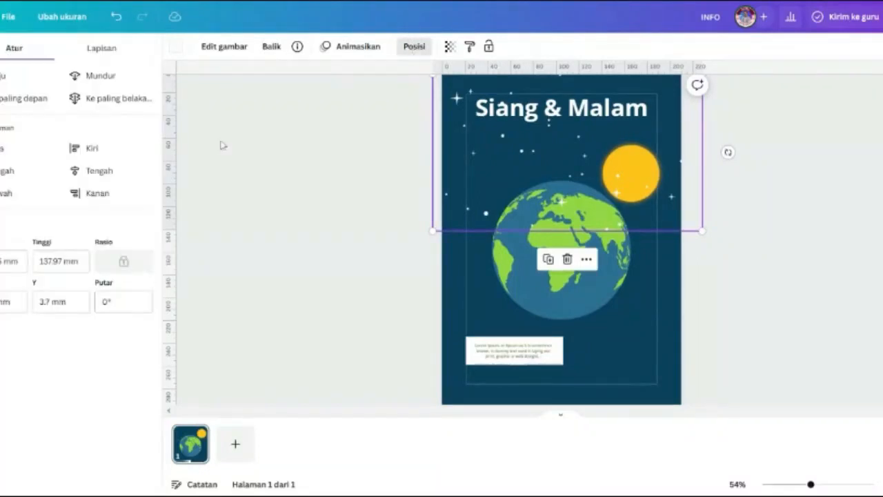
click(114, 98)
click(354, 217)
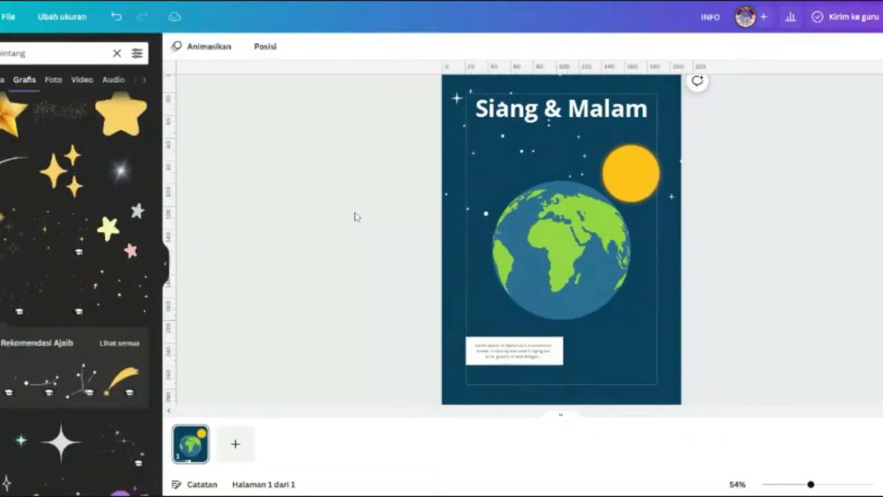
- Replace the whole title text with "Siang"
click(552, 108)
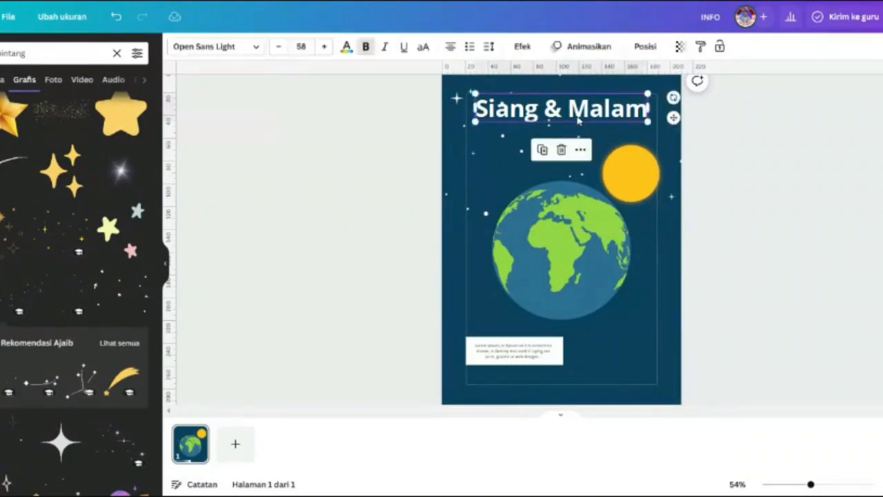
double_click(553, 108)
click(538, 108)
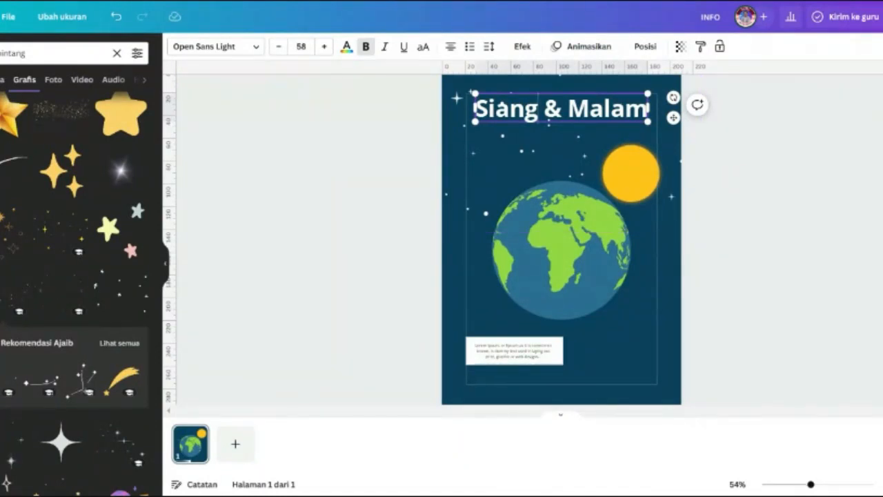
key(ctrl+a)
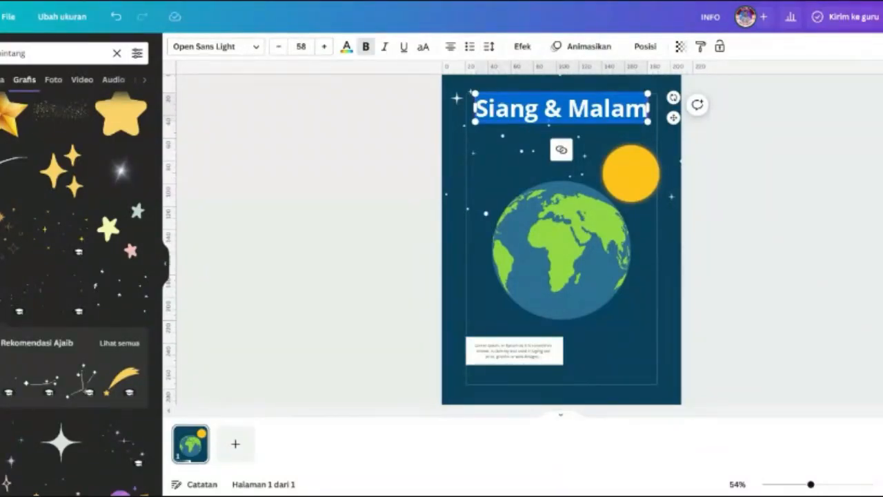
key(BackSpace)
text(Siang)
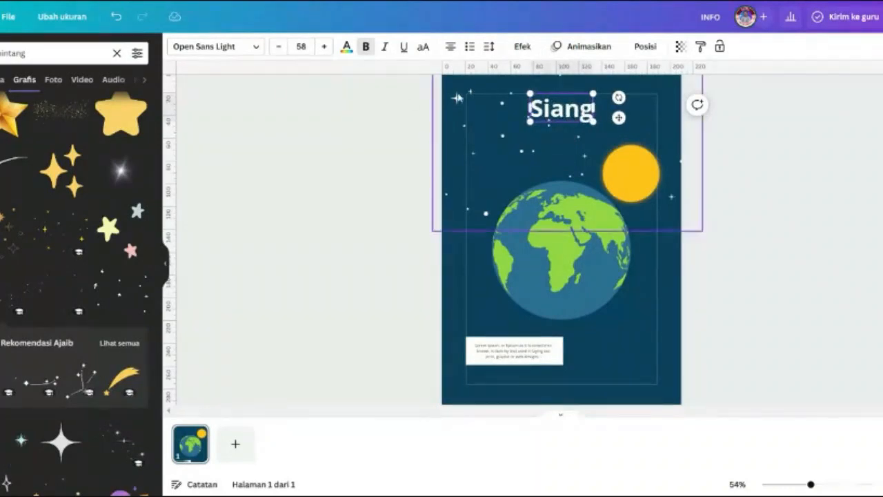
click(406, 123)
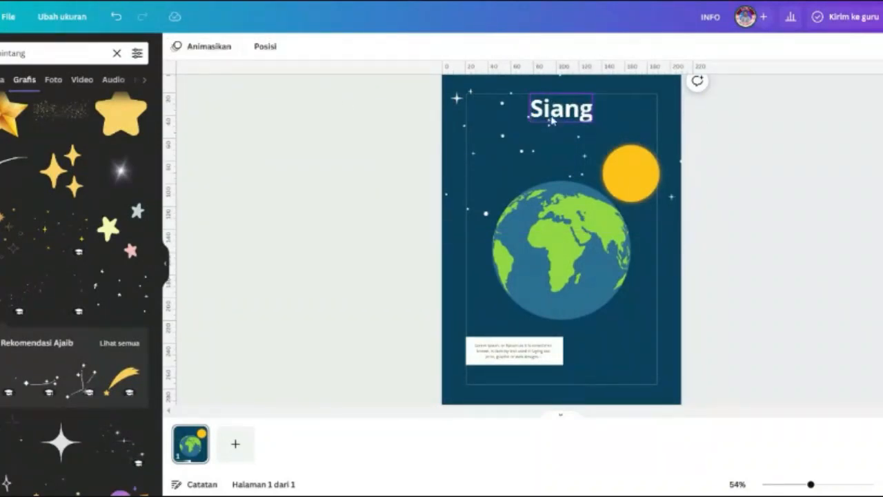
- Add a separate heading reading "Malam" and place it directly beneath "Siang"
click(1, 180)
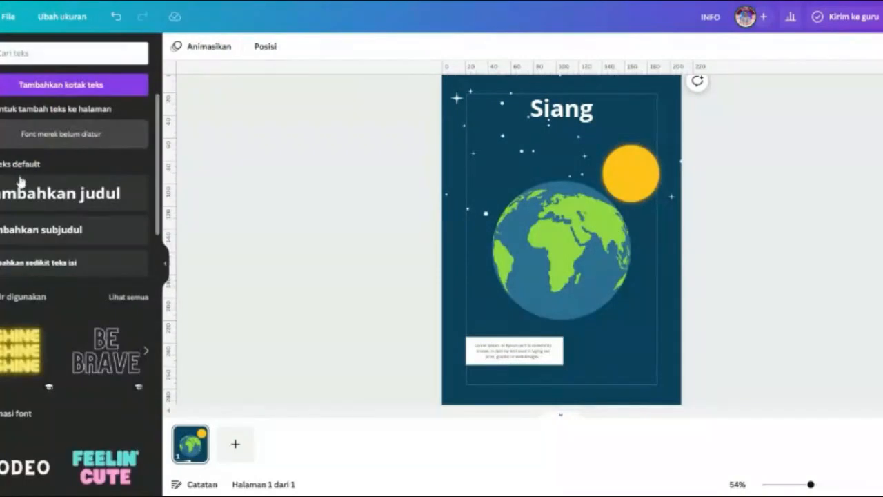
click(32, 197)
text(Malam)
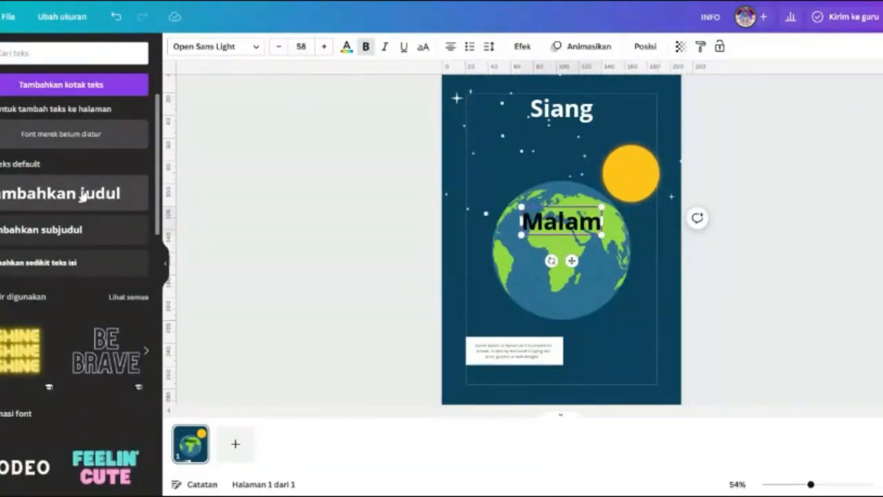
click(225, 187)
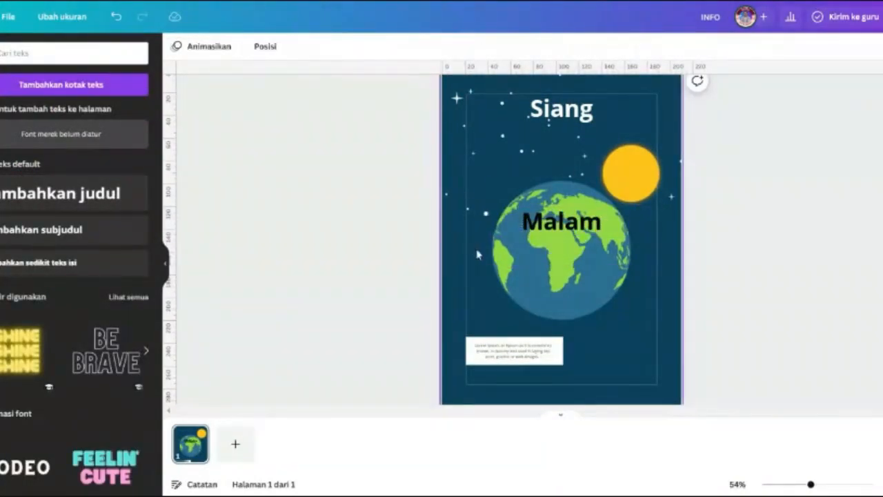
drag(529, 221, 543, 146)
- Add another heading reading "dan" to the page
click(118, 192)
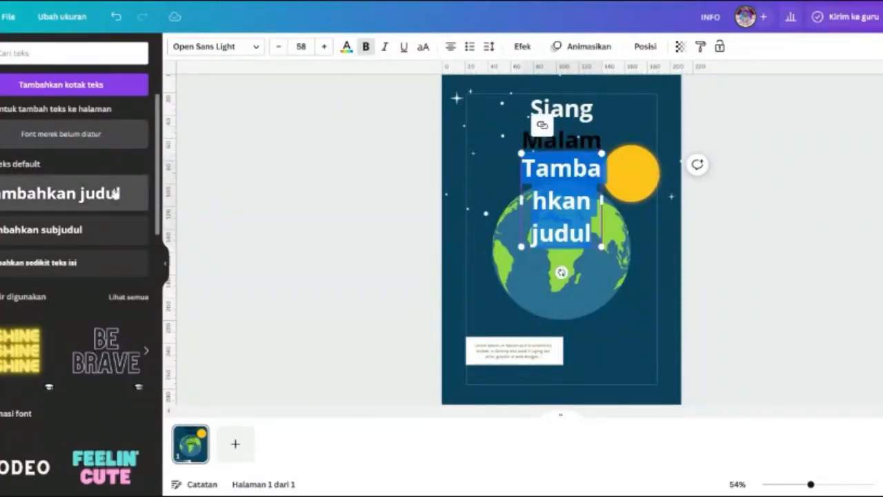
text(dan)
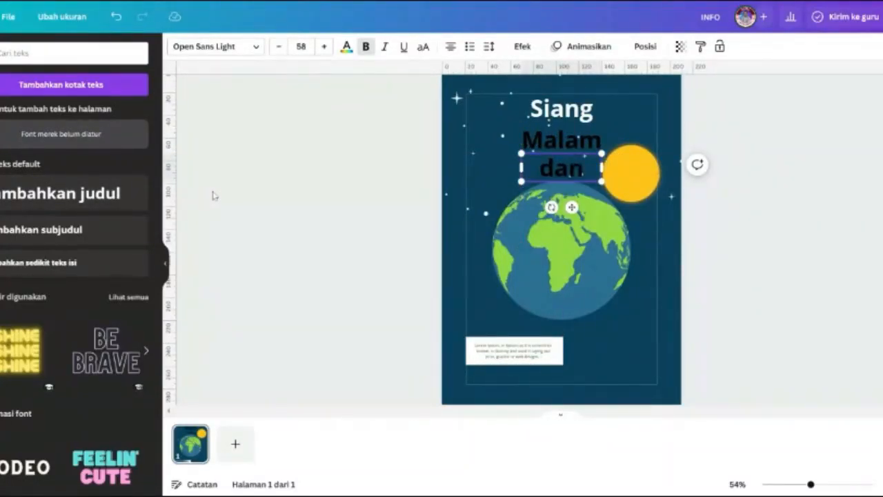
click(293, 209)
- Stack the three headings by placing "dan", reduced to size 38.2, between "Siang" and "Malam"
drag(556, 142, 564, 216)
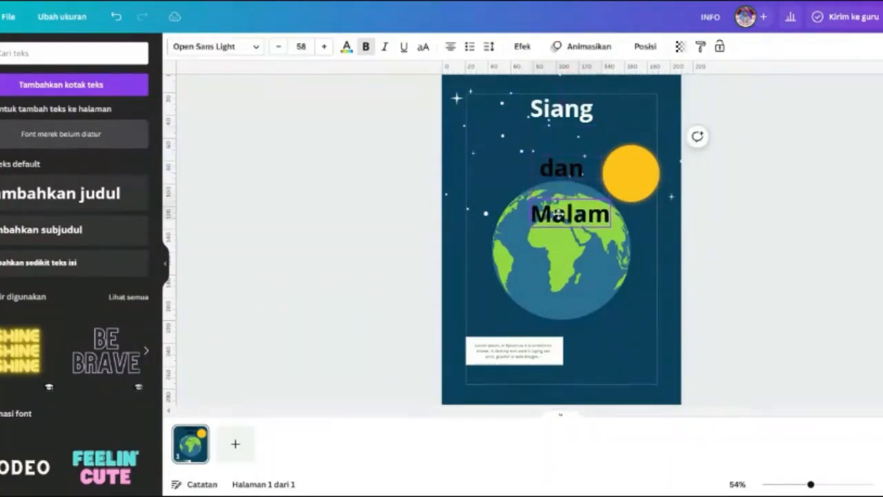
click(508, 153)
drag(548, 167, 566, 135)
click(559, 215)
drag(557, 215, 556, 145)
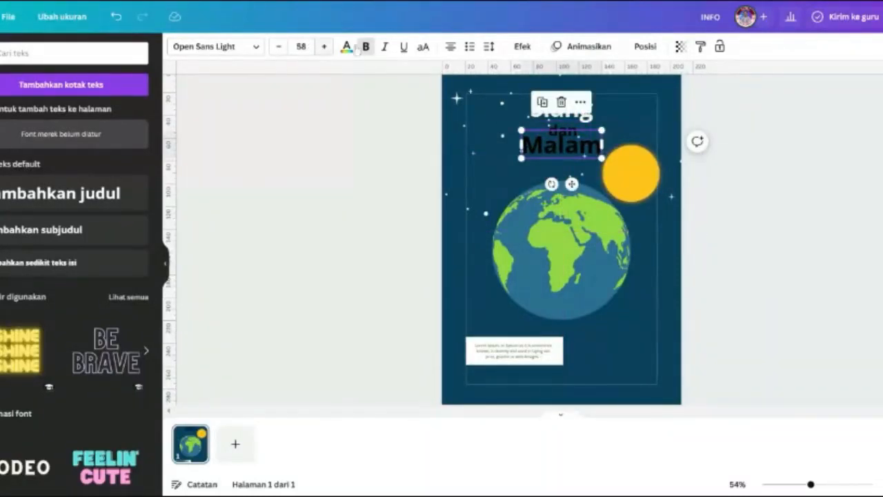
- Change the text color of "Malam" to white
click(346, 46)
click(15, 145)
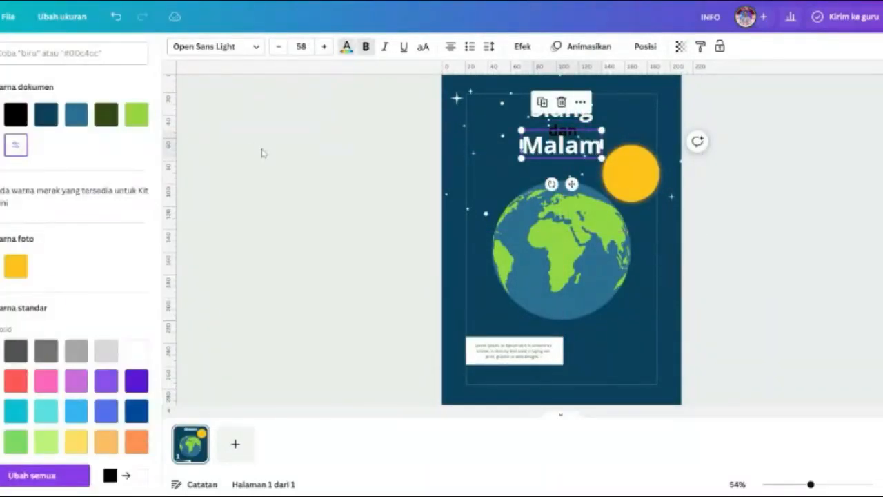
click(399, 148)
click(396, 148)
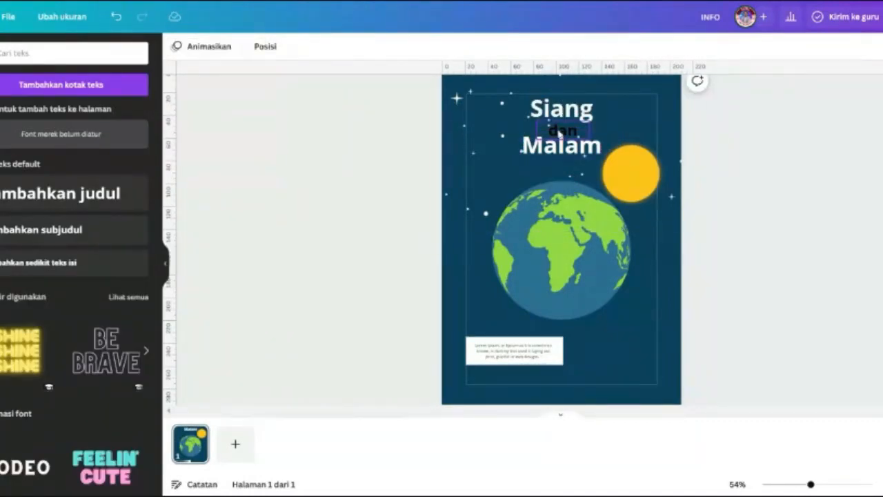
- Nudge "dan" slightly upward and change its text color to the sun's yellow
click(559, 134)
drag(559, 133, 559, 129)
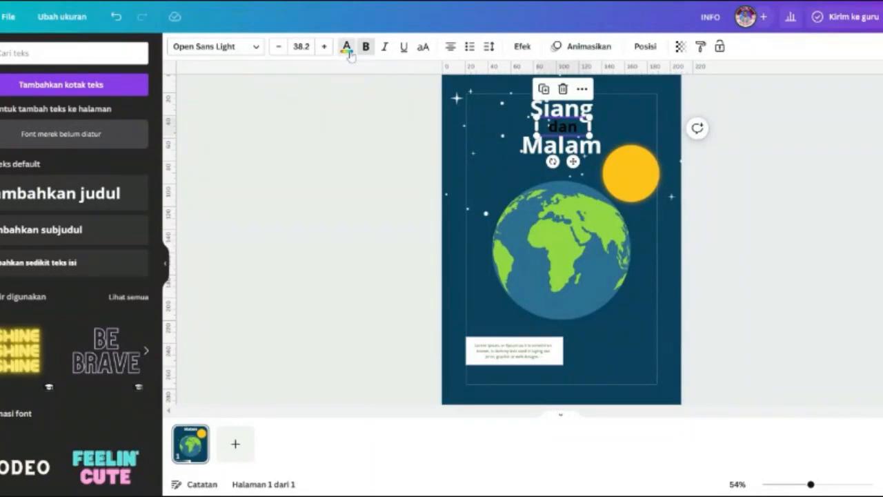
click(347, 47)
click(16, 146)
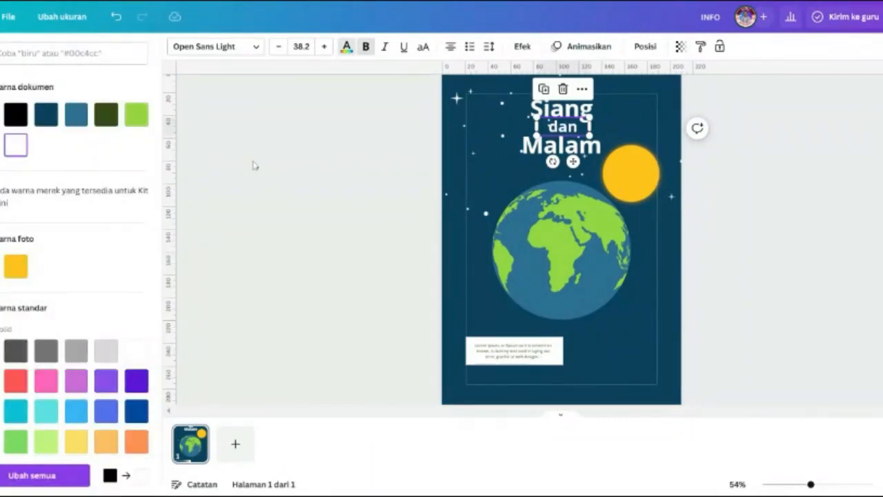
click(14, 270)
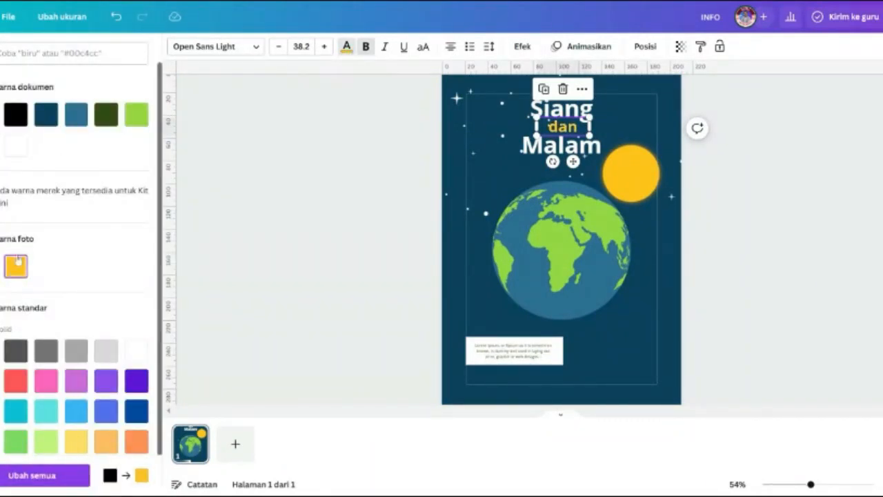
click(290, 171)
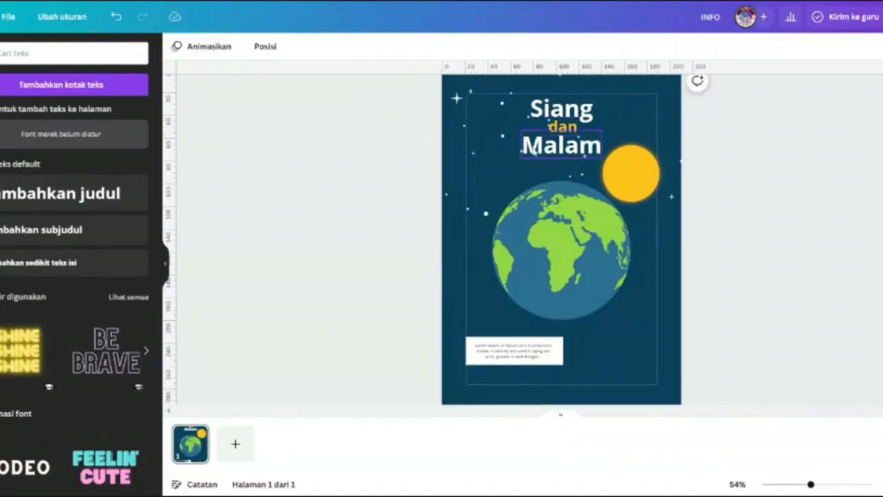
- Change the font of "Siang" to Advetime, keeping its size of 58
click(538, 114)
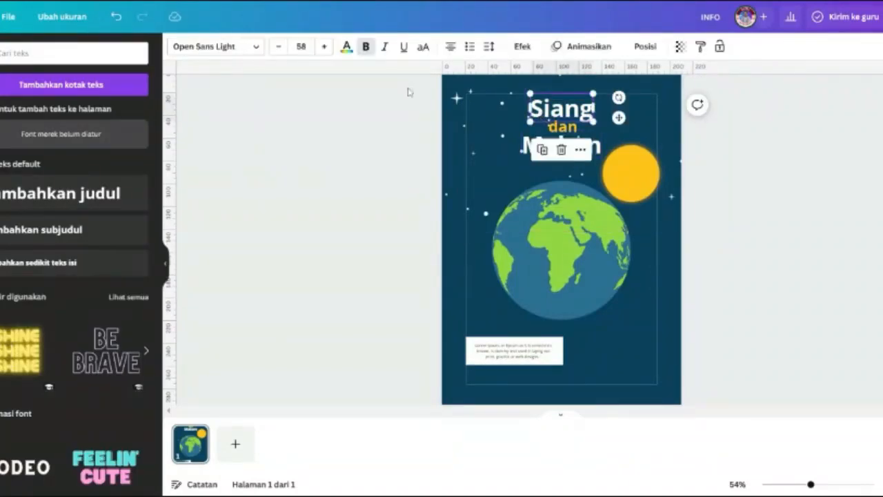
click(227, 46)
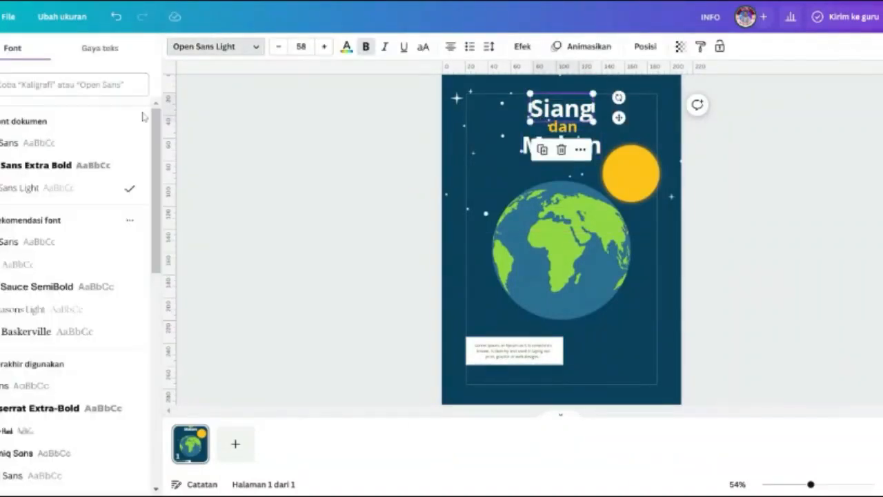
drag(153, 141, 165, 215)
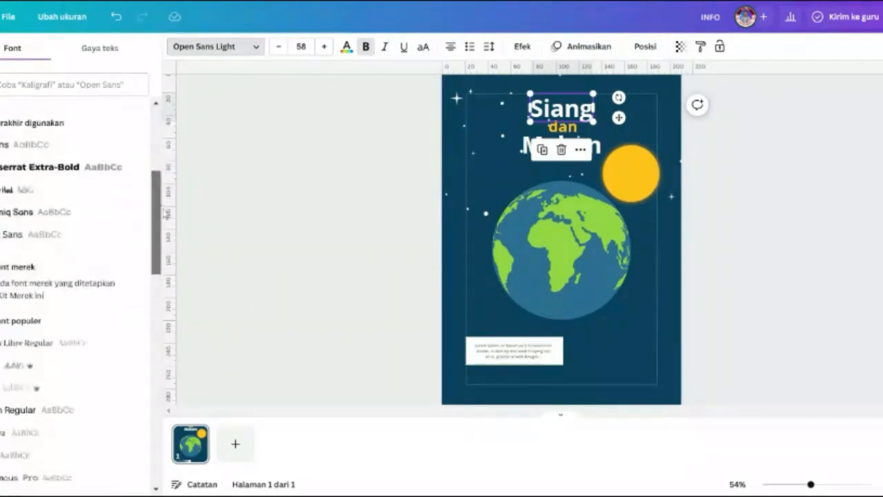
click(61, 365)
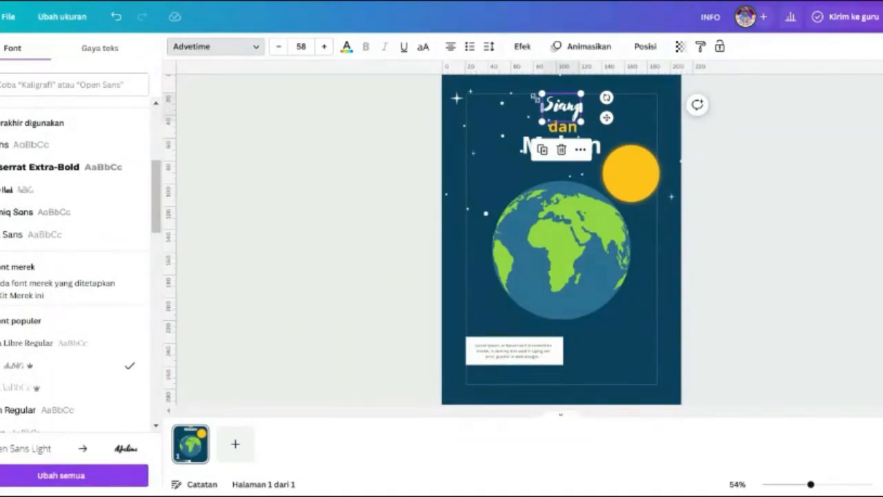
key(Escape)
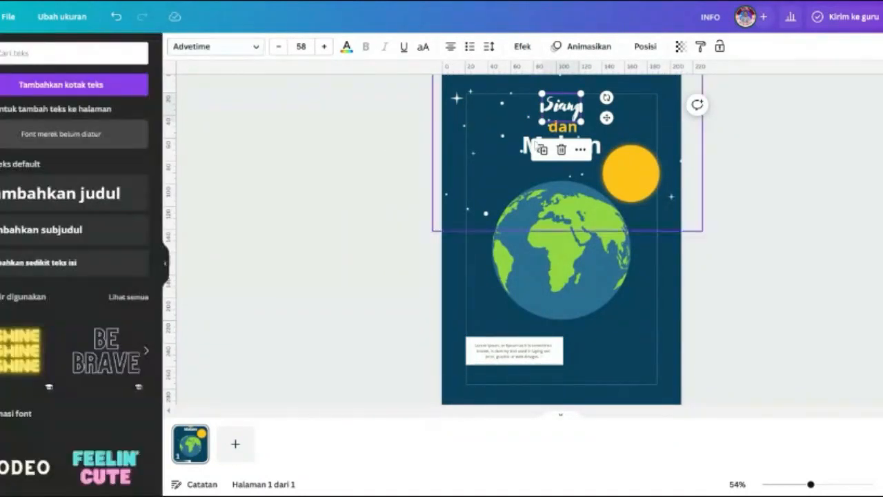
click(418, 182)
- Shrink "dan" to size 25.2 and move it and "Malam" up to tighten the stacked title
mouse_move(554, 127)
mouse_down()
mouse_move(545, 124)
mouse_move(562, 117)
mouse_move(567, 141)
mouse_move(567, 130)
mouse_up()
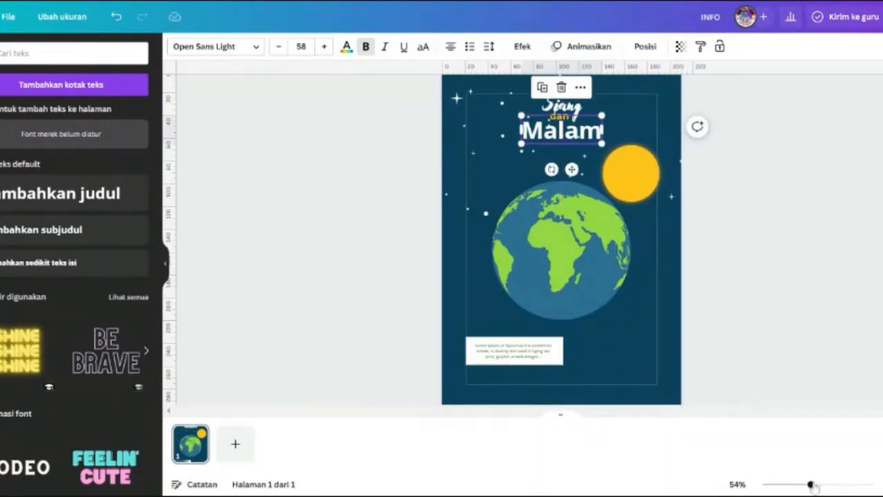
drag(811, 484, 831, 485)
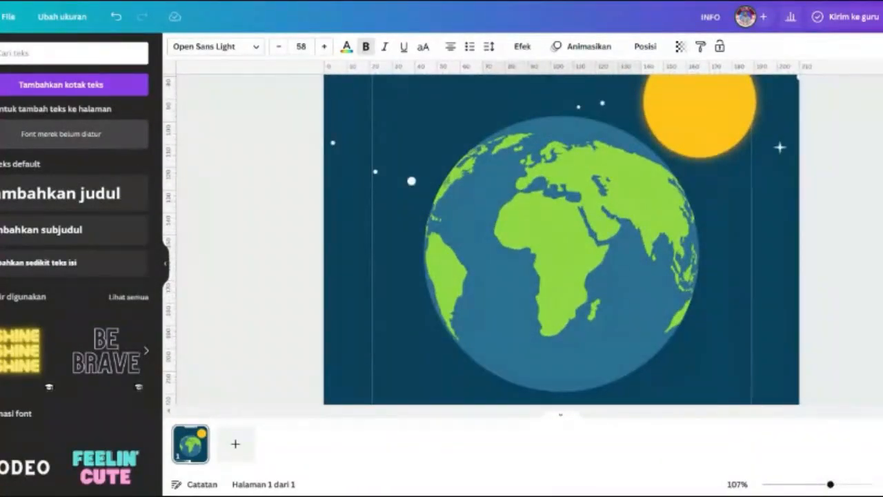
scroll(671, 173, up, 5)
click(605, 147)
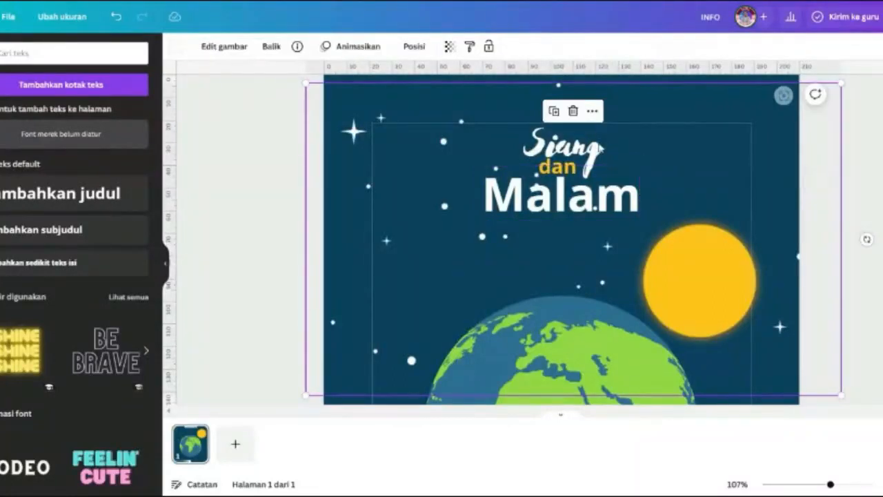
click(597, 150)
click(549, 197)
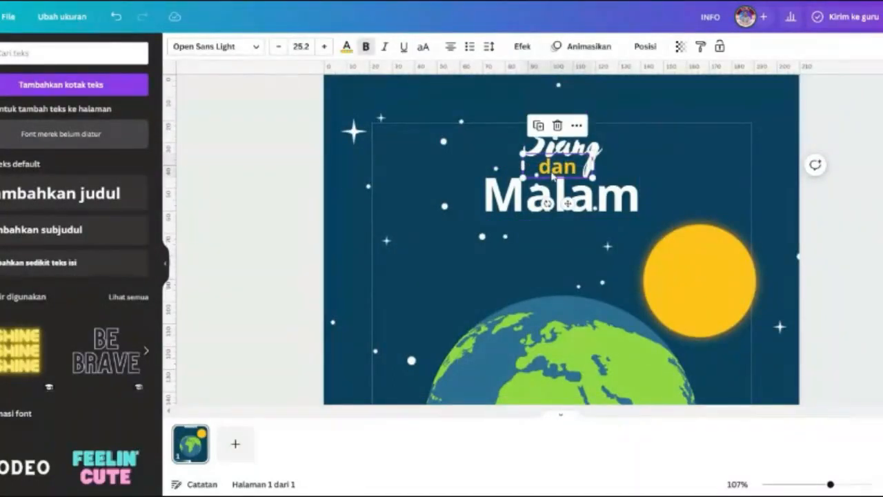
- Try the Advetime font on the title word "Malam"
click(507, 203)
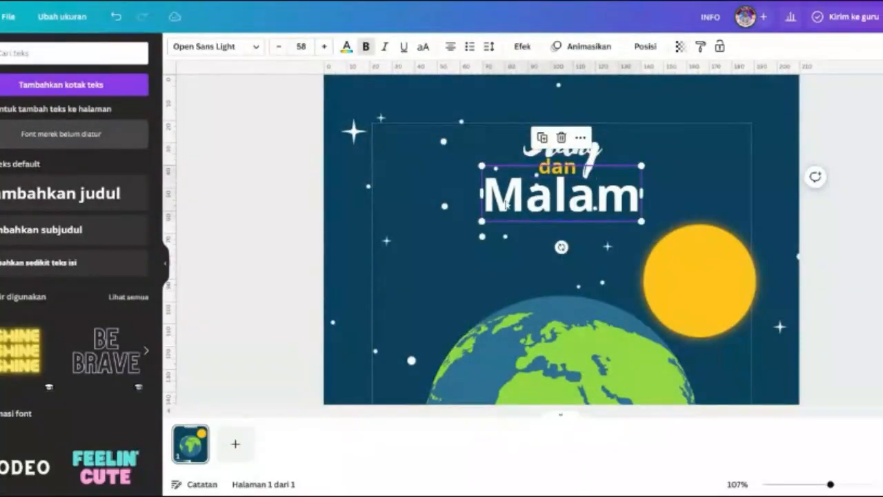
click(548, 172)
click(536, 200)
click(218, 46)
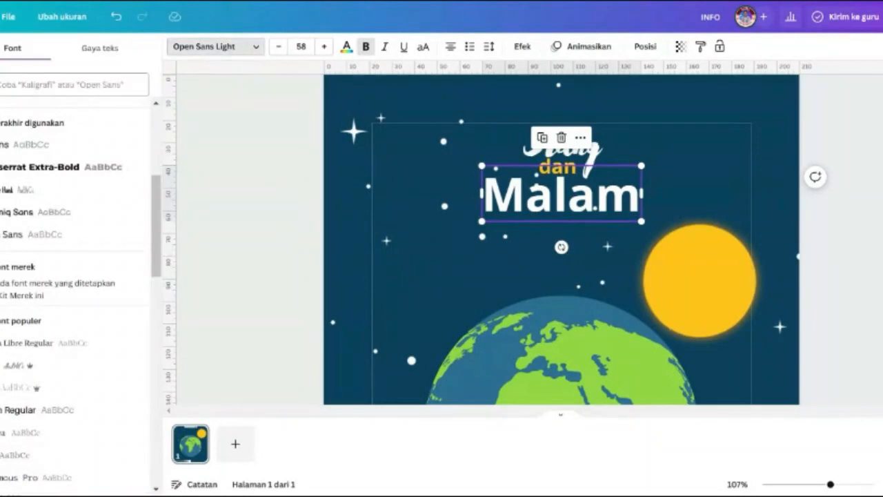
click(528, 154)
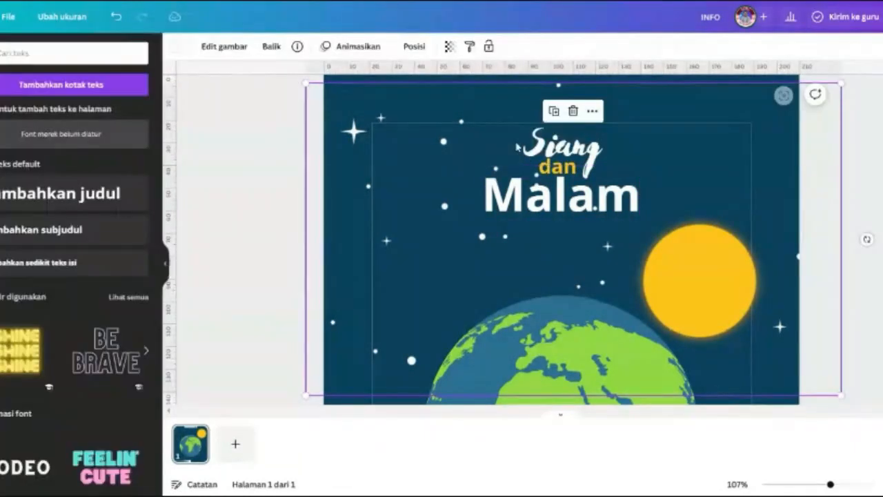
click(527, 150)
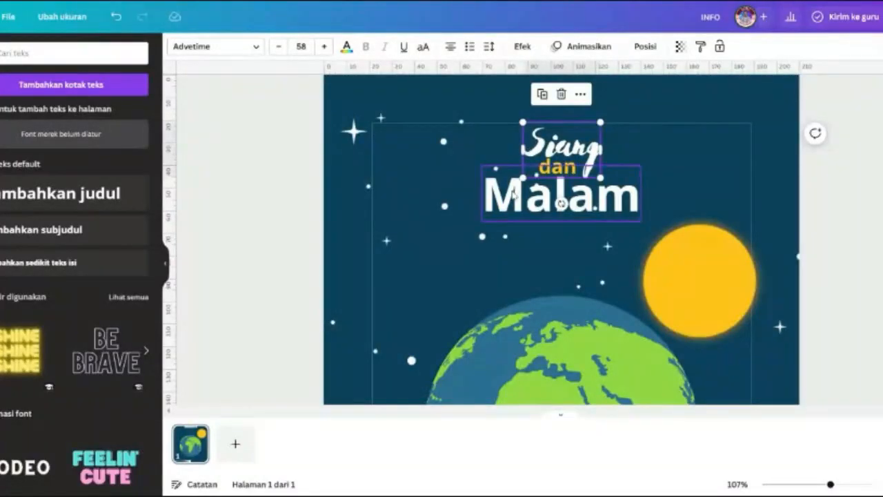
click(514, 197)
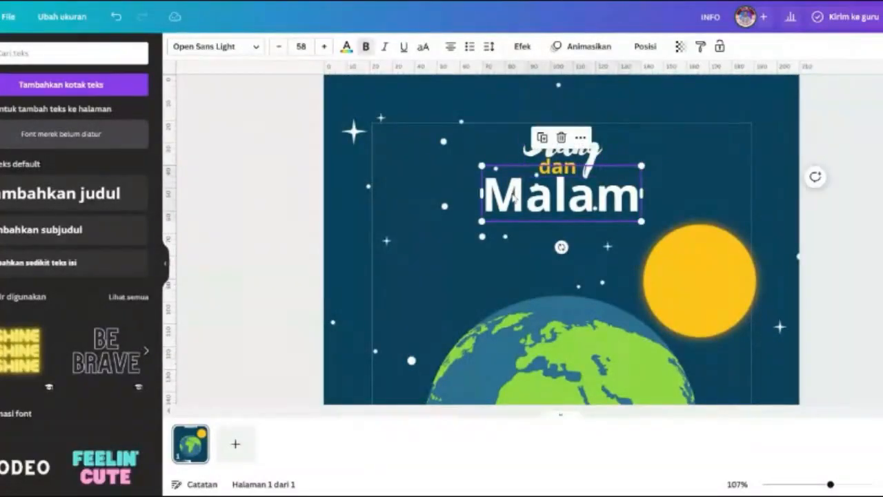
click(222, 46)
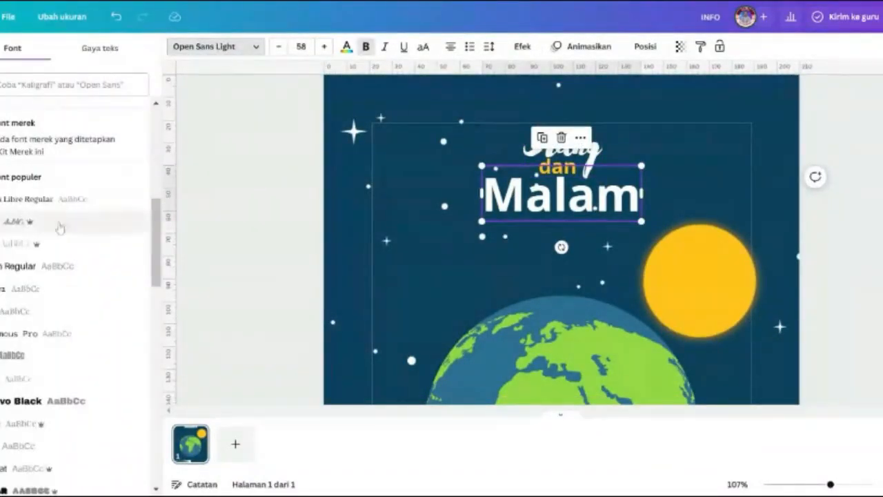
click(60, 227)
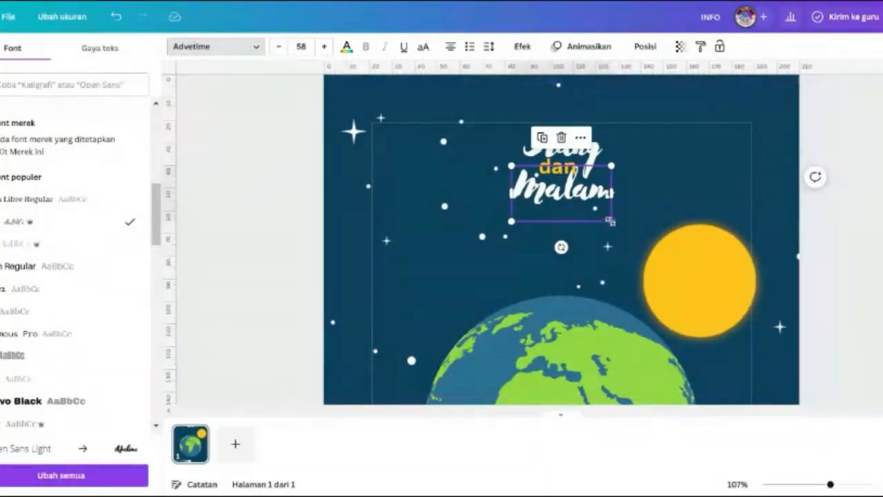
- Try enlarging "Malam" to size 80.1 and moving it up and left beneath "Siang" and "dan"
drag(610, 220, 651, 237)
drag(607, 202, 593, 183)
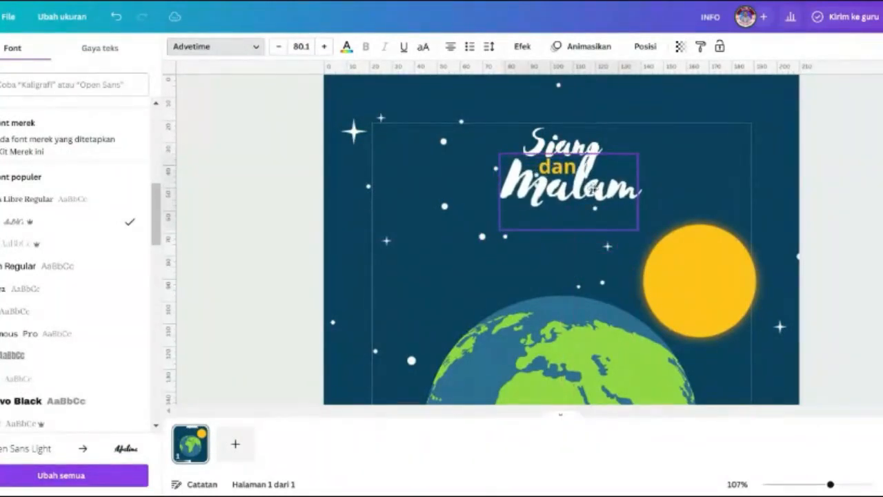
drag(592, 188, 579, 201)
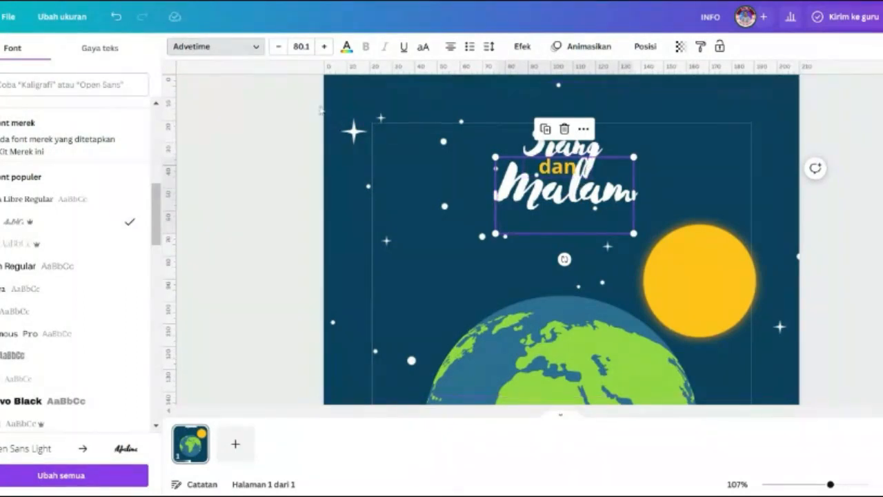
- Undo the font, size and position changes made to "Malam" and deselect it
key(ctrl+z)
key(ctrl+z)
key(ctrl+z)
key(ctrl+z)
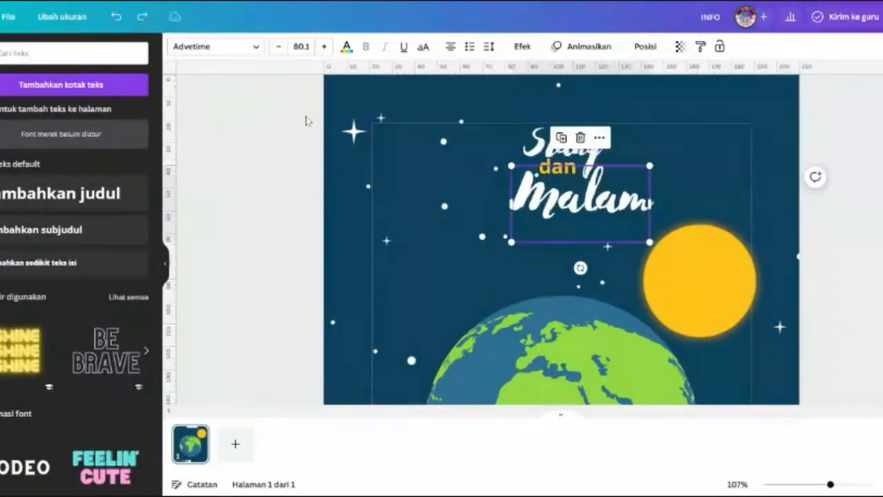
key(ctrl+z)
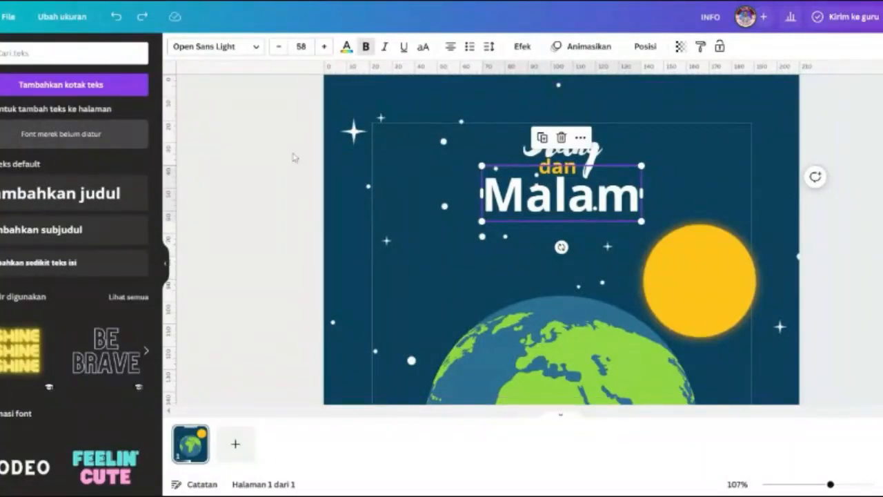
click(287, 166)
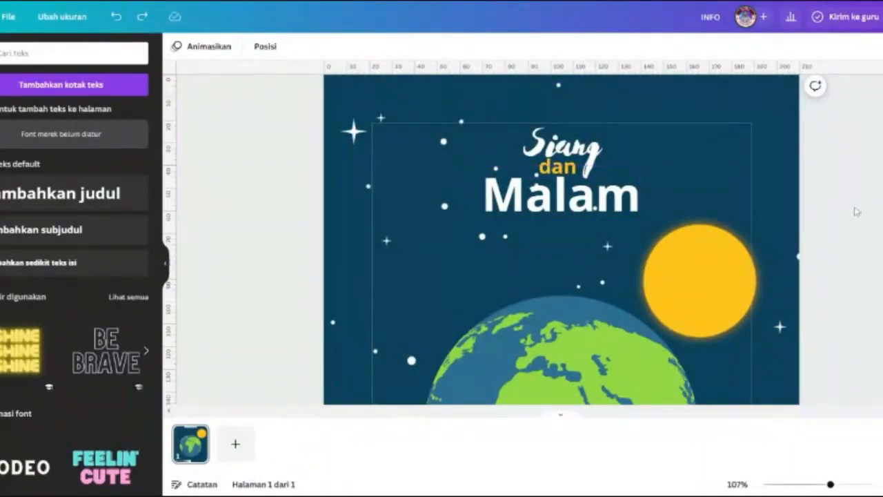
- Move the white paragraph box from the bottom of the page up over the globe's upper-left edge
scroll(562, 239, down, 4)
scroll(562, 240, up, 4)
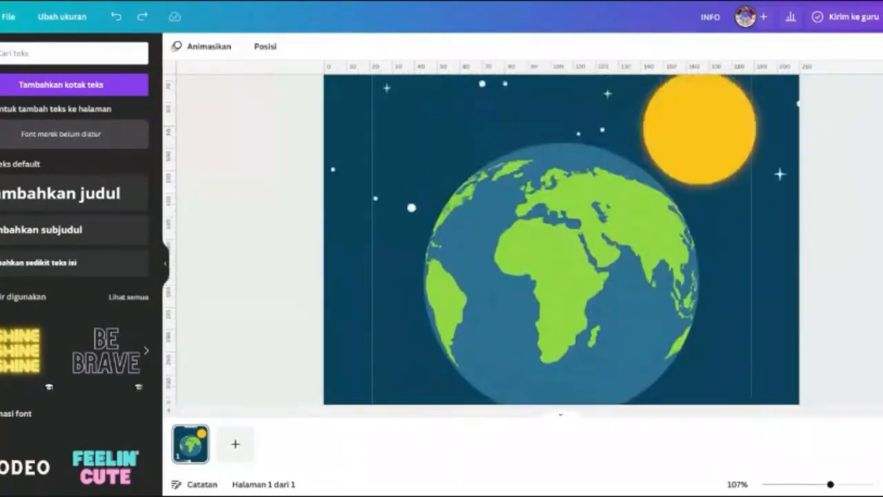
scroll(561, 240, down, 4)
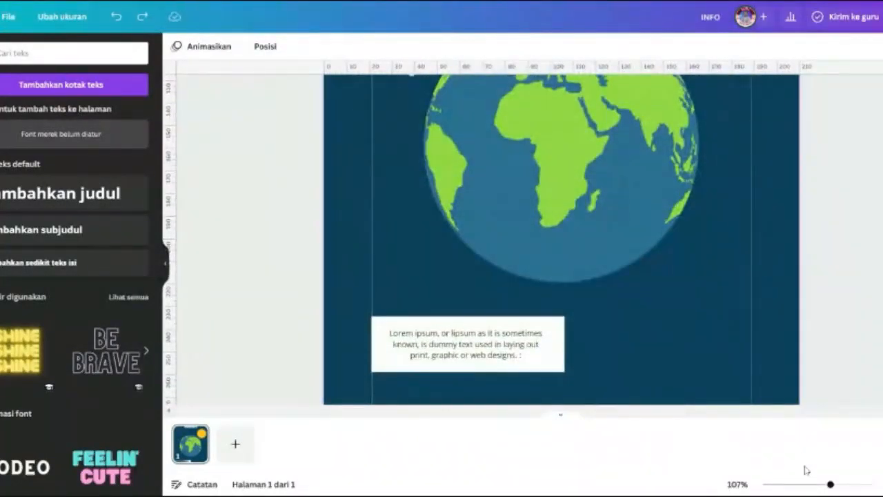
drag(830, 484, 811, 484)
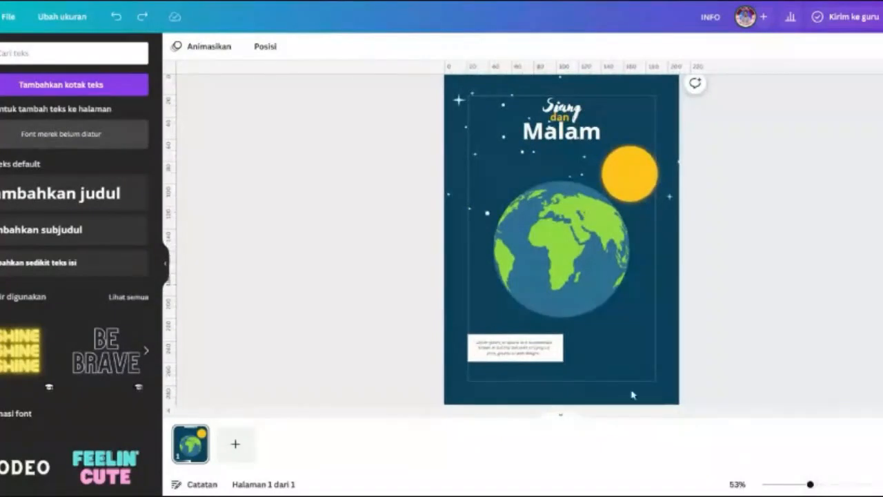
drag(426, 320, 490, 222)
click(338, 254)
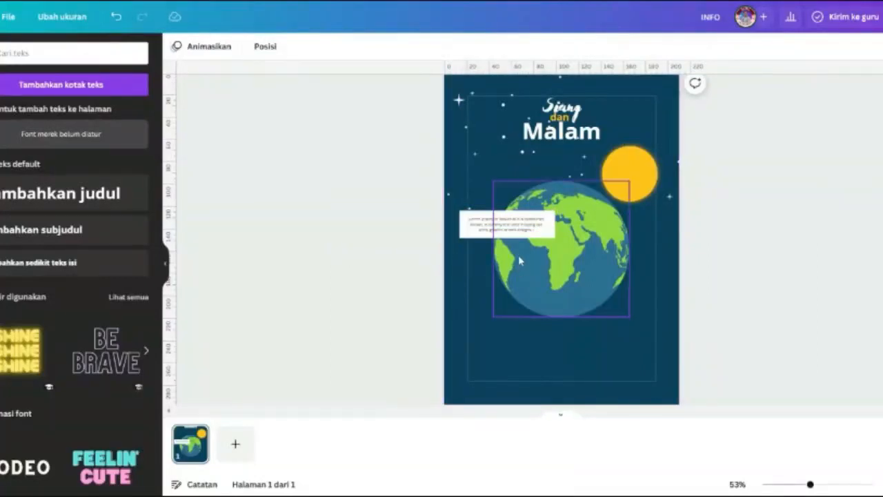
- Set the white paragraph box's transparency to 70
click(542, 232)
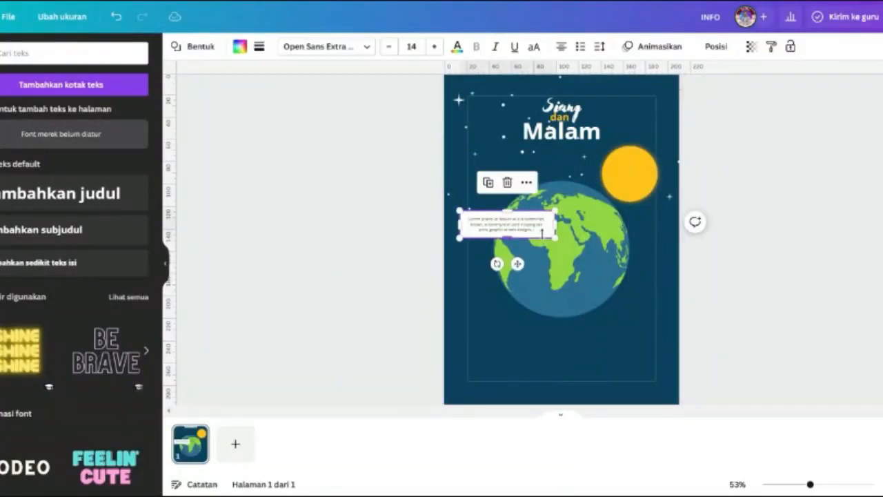
click(751, 49)
drag(748, 94, 719, 92)
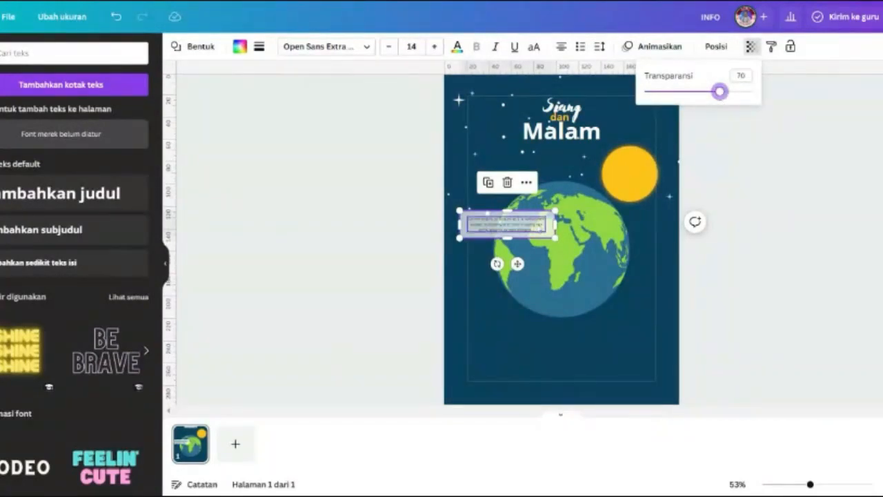
- Enlarge the paragraph text in both diagonal directions so it fills more of its semi-transparent box
double_click(538, 228)
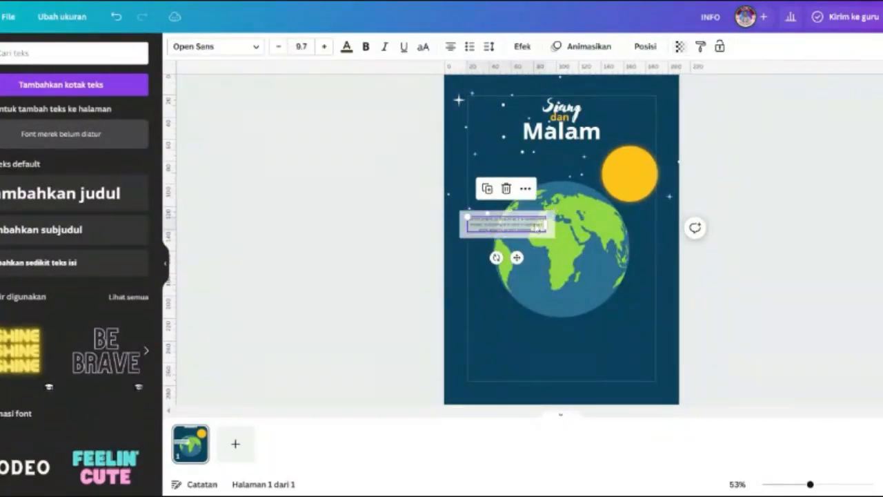
click(682, 47)
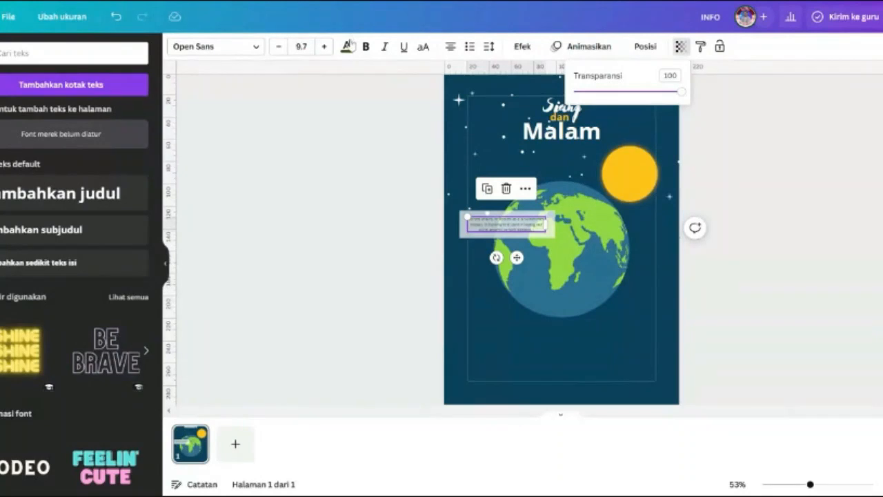
click(347, 46)
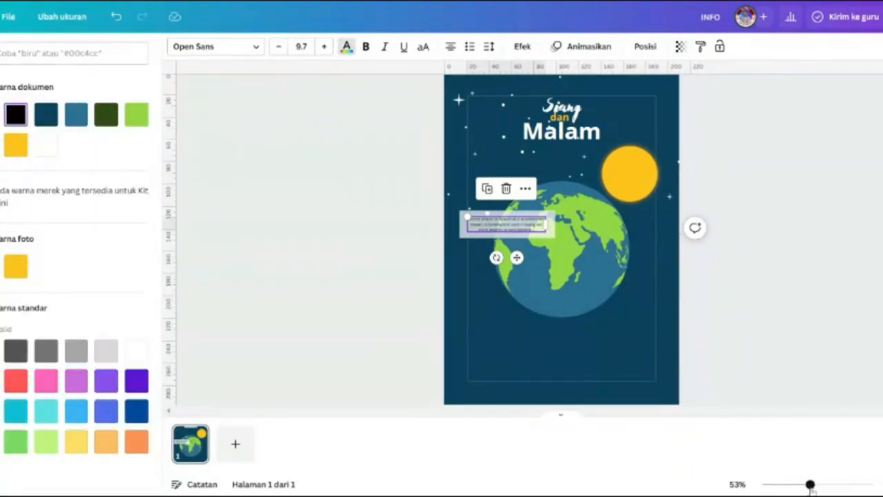
drag(811, 486, 824, 485)
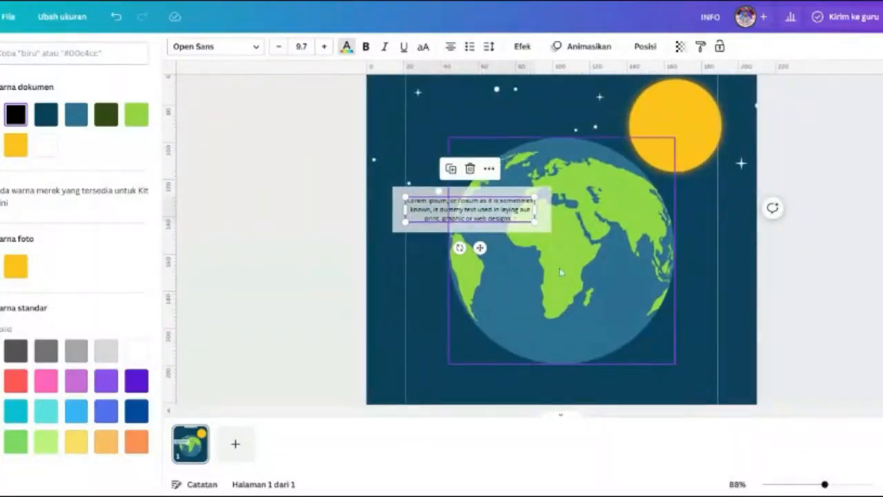
drag(535, 221, 544, 221)
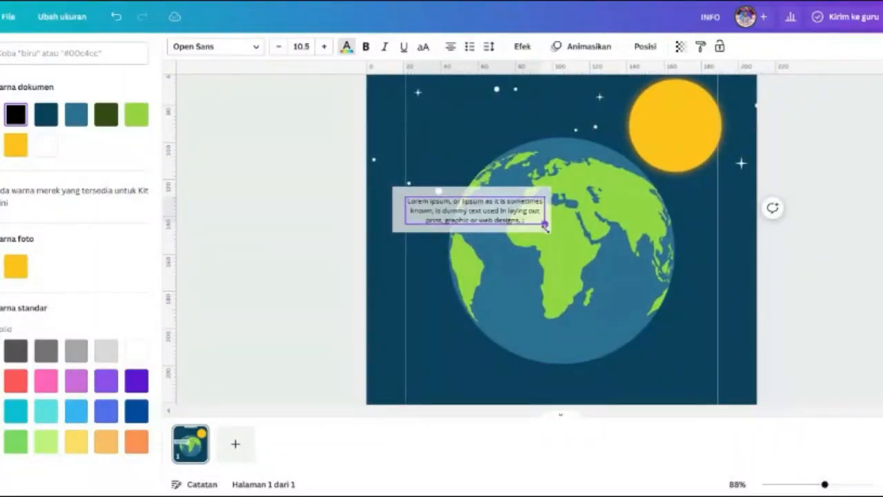
drag(405, 197, 392, 187)
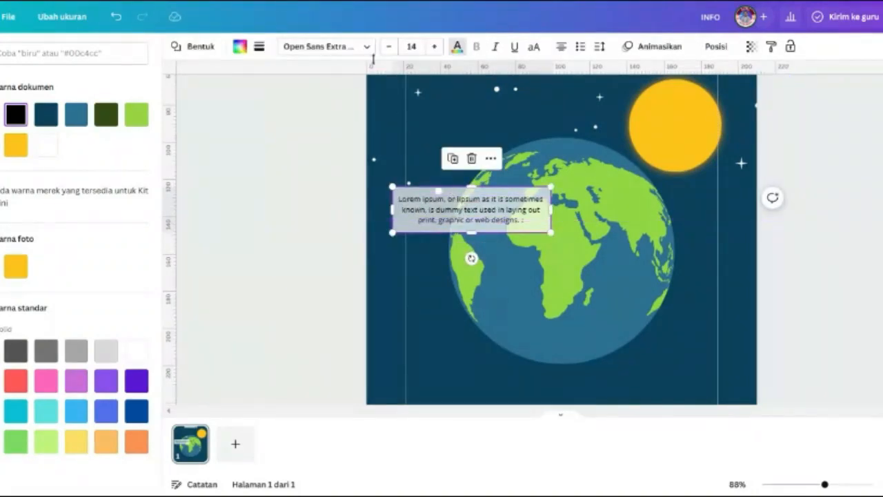
- Round the corners of the paragraph box to 21
click(259, 47)
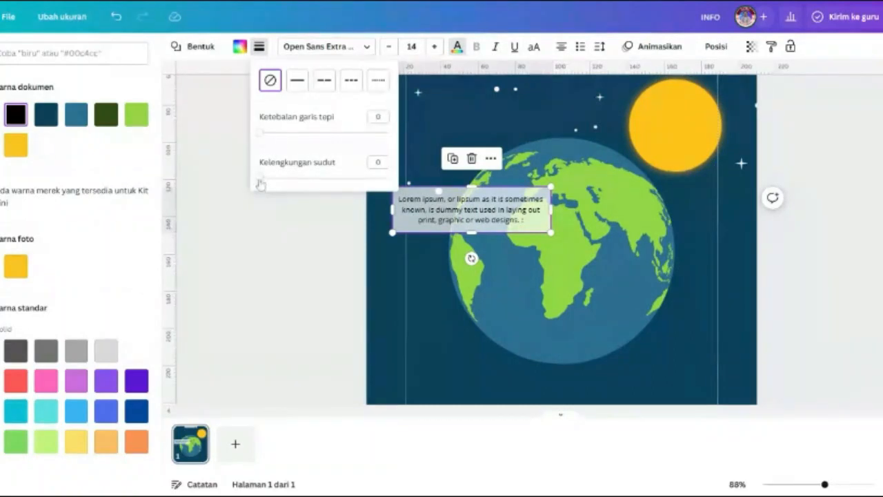
drag(259, 179, 288, 180)
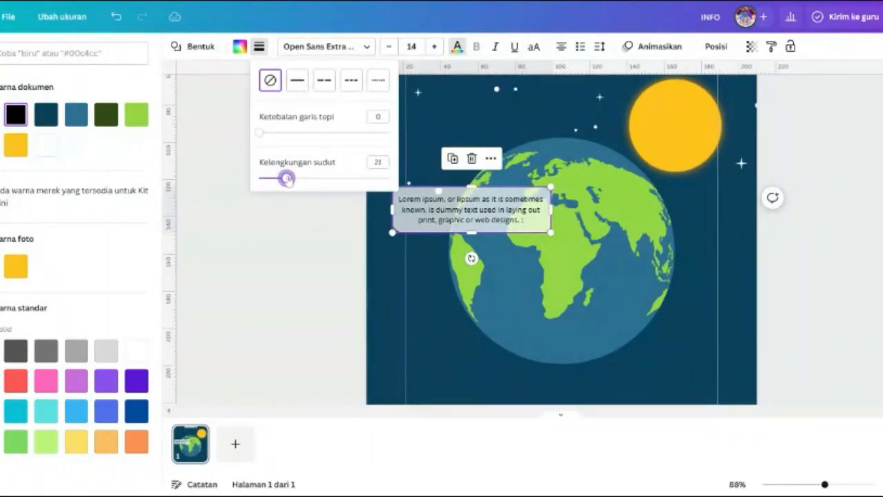
click(307, 242)
click(308, 242)
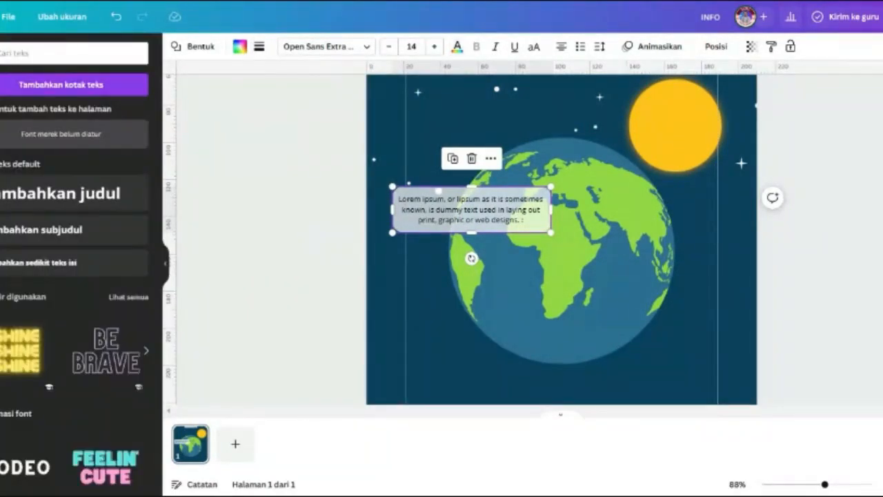
- Search the elements for "nomor", add the coral circled 1 graphic and shrink it onto the paragraph box's top edge
click(2, 91)
drag(28, 53, 0, 53)
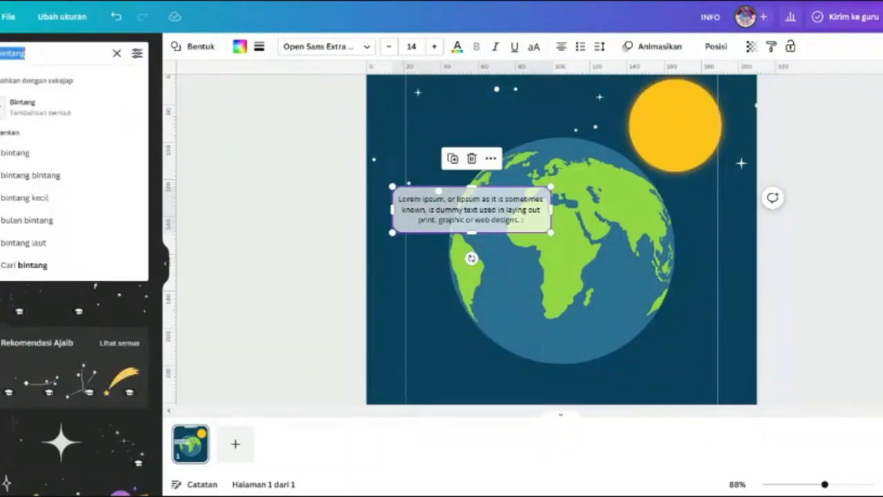
text(nomor)
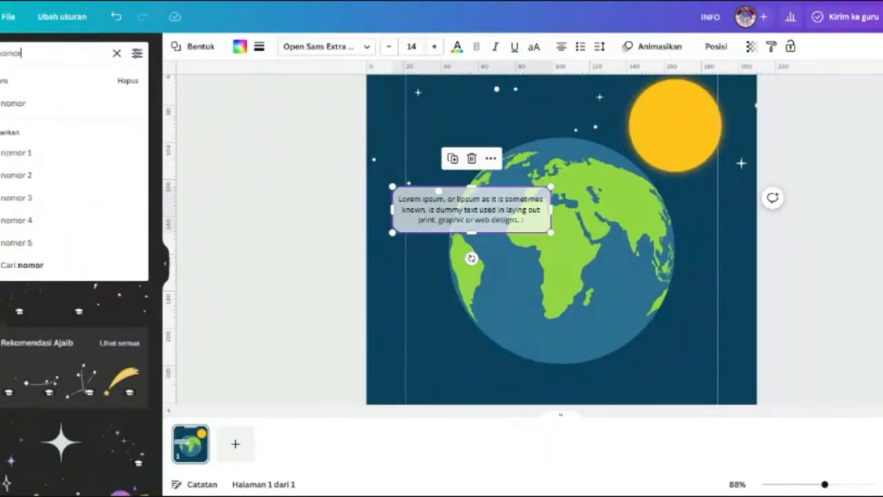
key(Return)
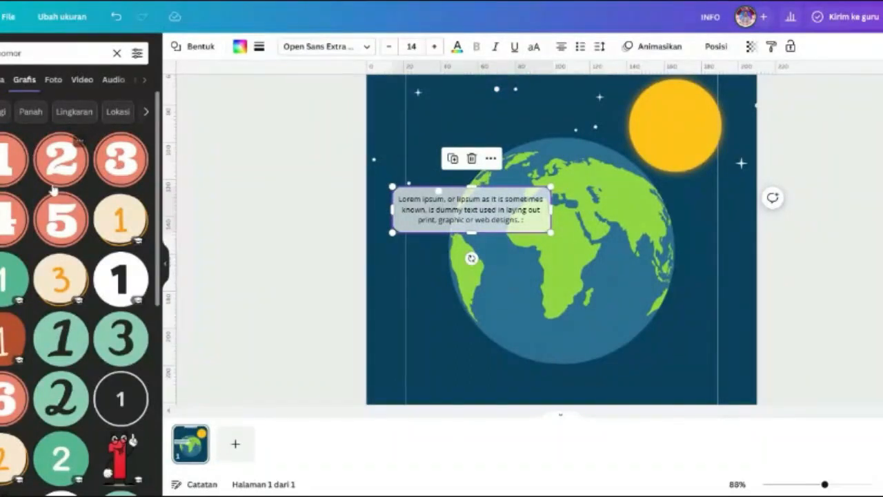
click(8, 174)
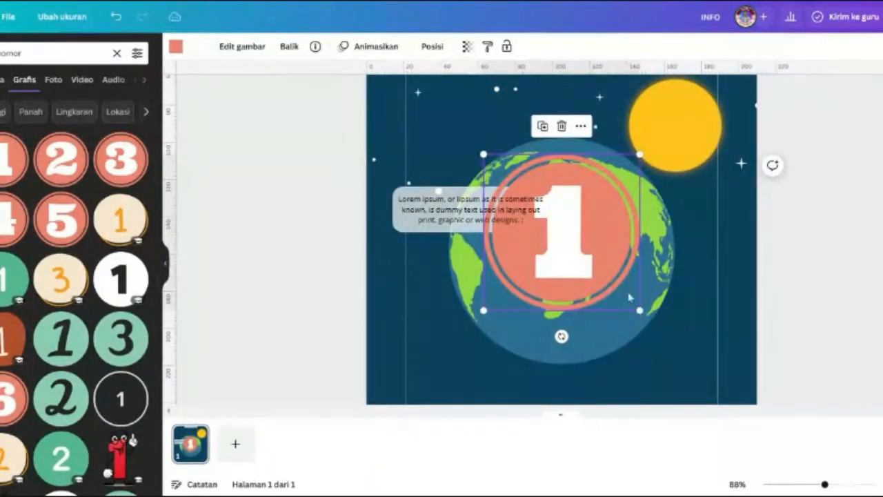
drag(641, 309, 465, 182)
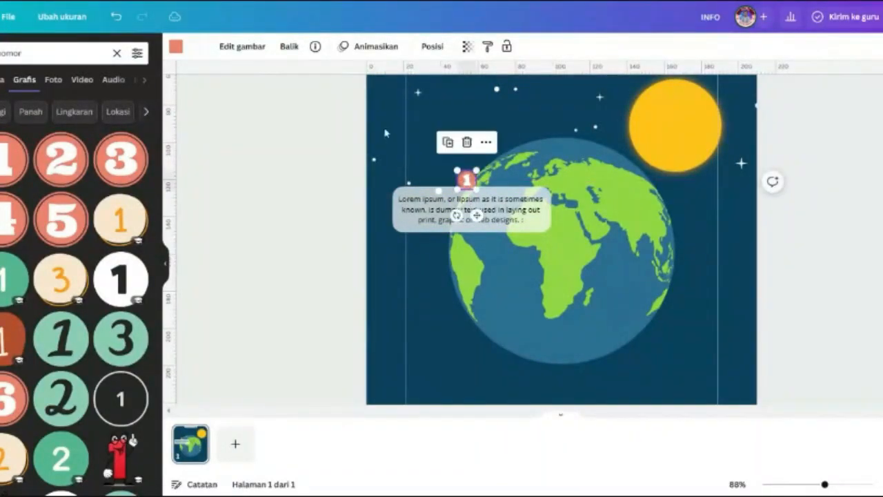
- Recolor the number 1 badge from the document colors to the sun's yellow and keep it selected
click(176, 47)
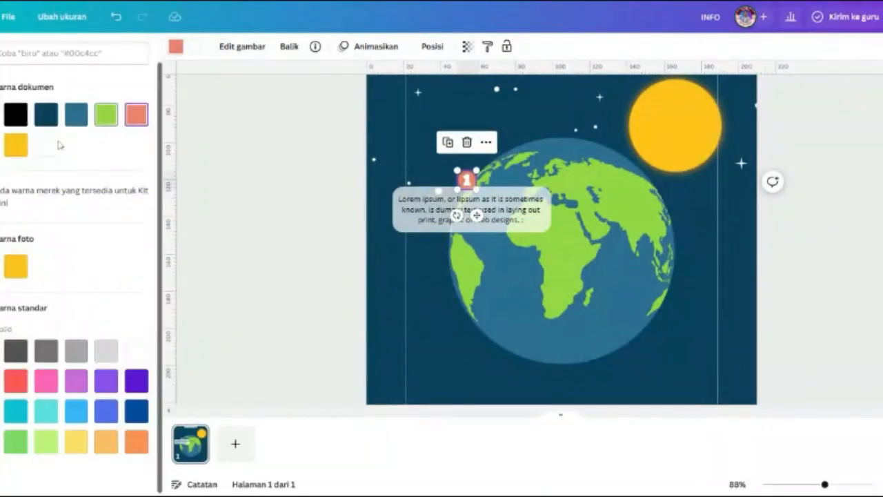
click(15, 145)
click(289, 209)
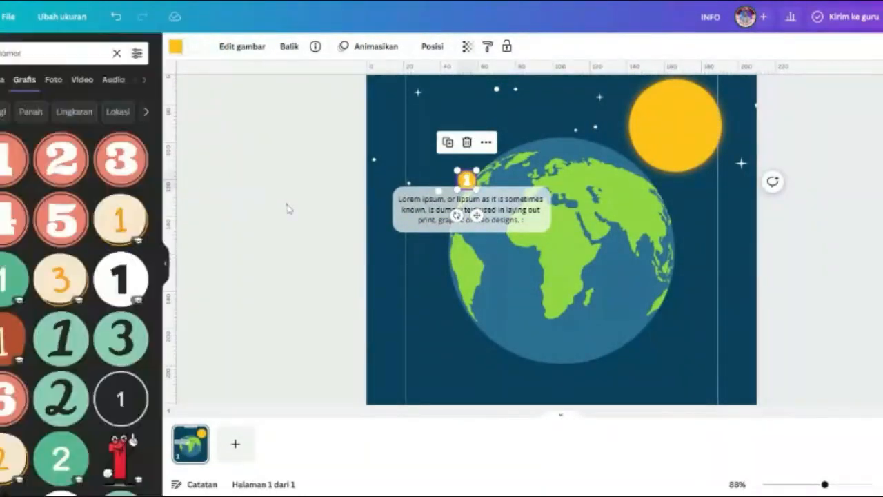
click(460, 181)
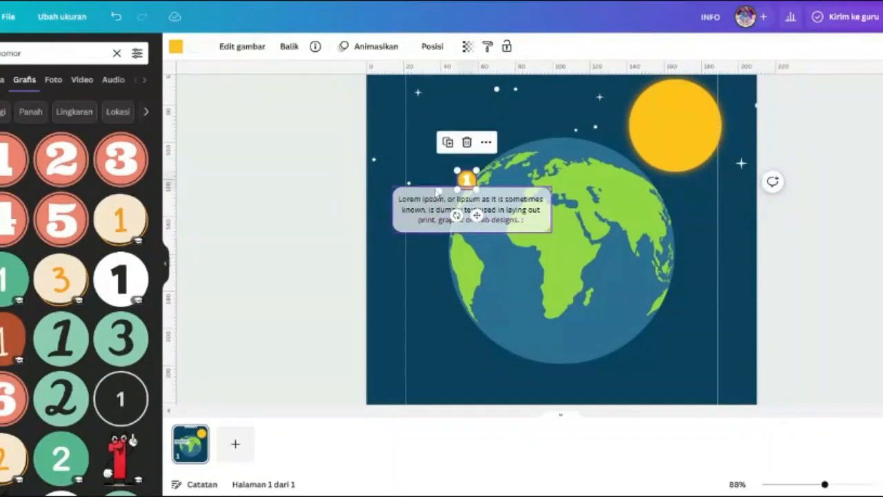
- Duplicate the paragraph box with its text and number badge, and place the copy over the globe's lower-right part
click(467, 211)
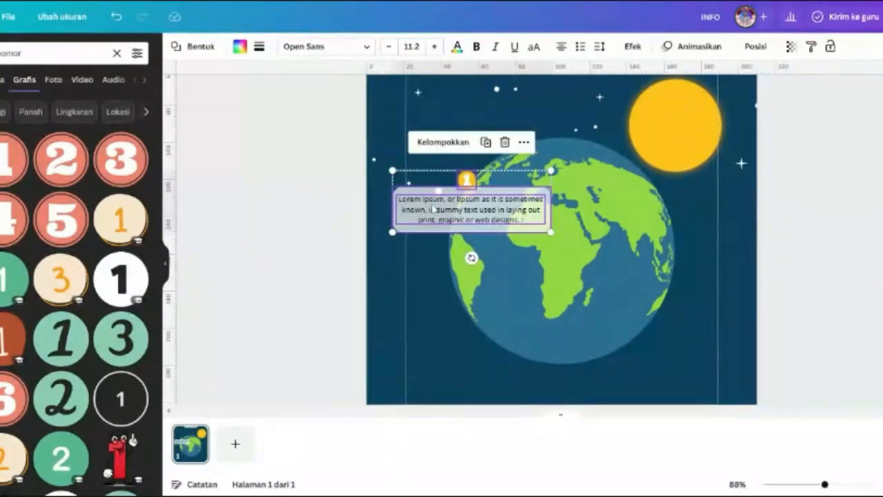
key(ctrl+d)
drag(478, 211, 636, 296)
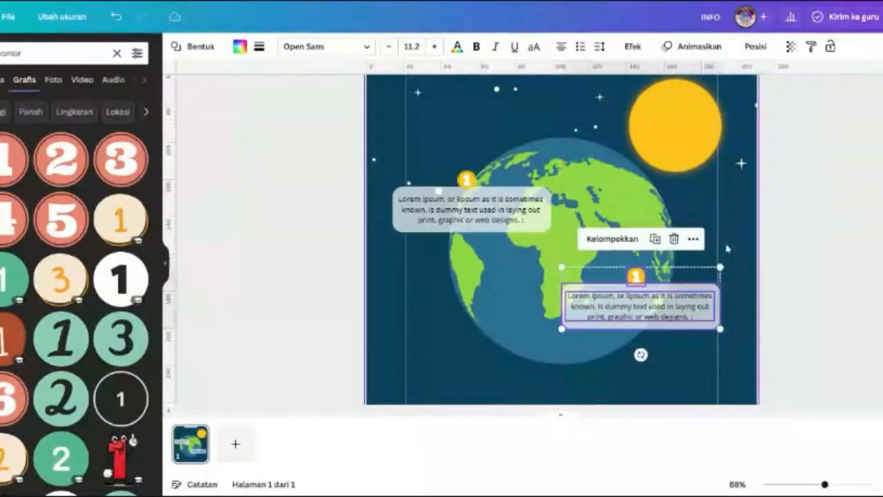
click(739, 246)
- Replace the copied box's number 1 badge with the coral circled 2 graphic, shrunk onto the box's top edge
click(636, 276)
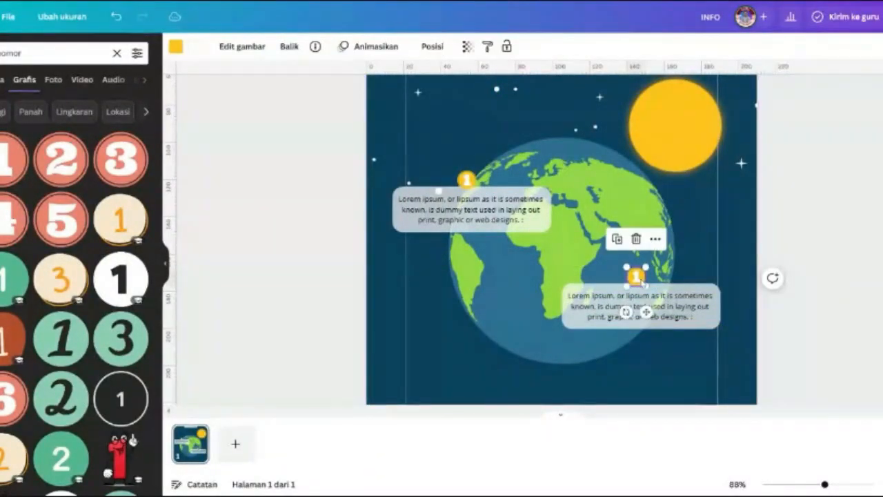
double_click(641, 281)
click(297, 234)
click(296, 234)
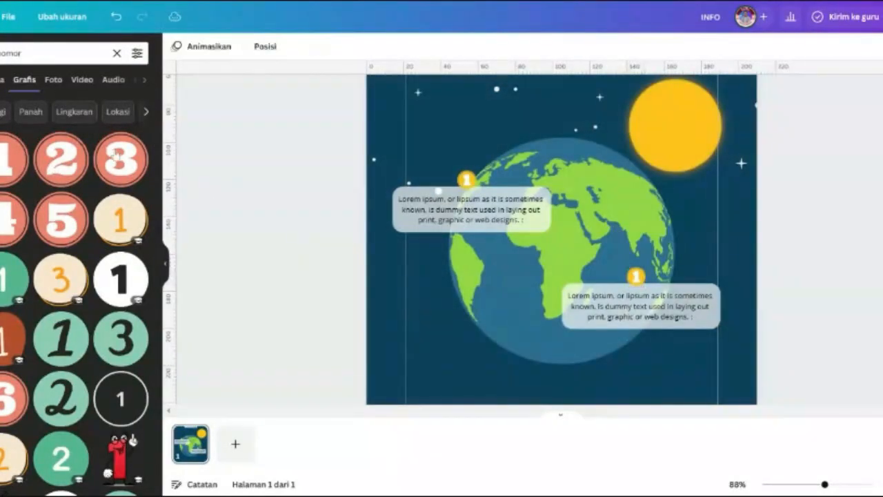
click(57, 166)
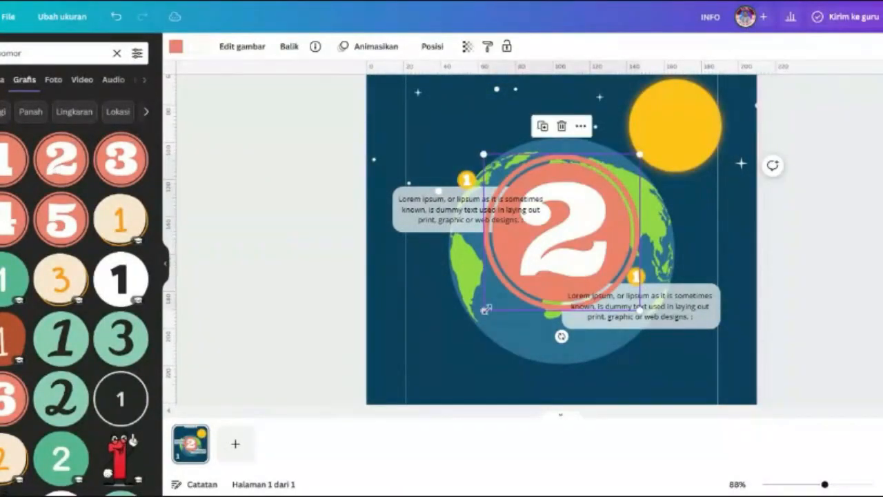
drag(485, 310, 625, 178)
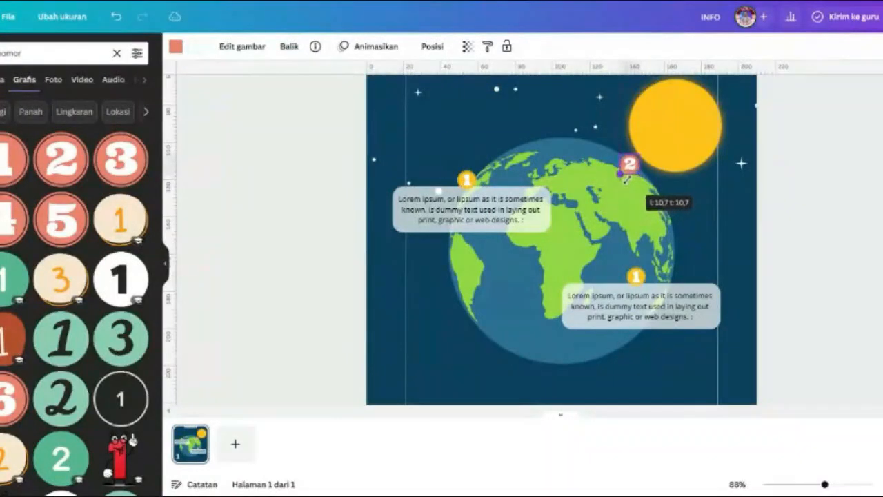
click(637, 276)
key(Delete)
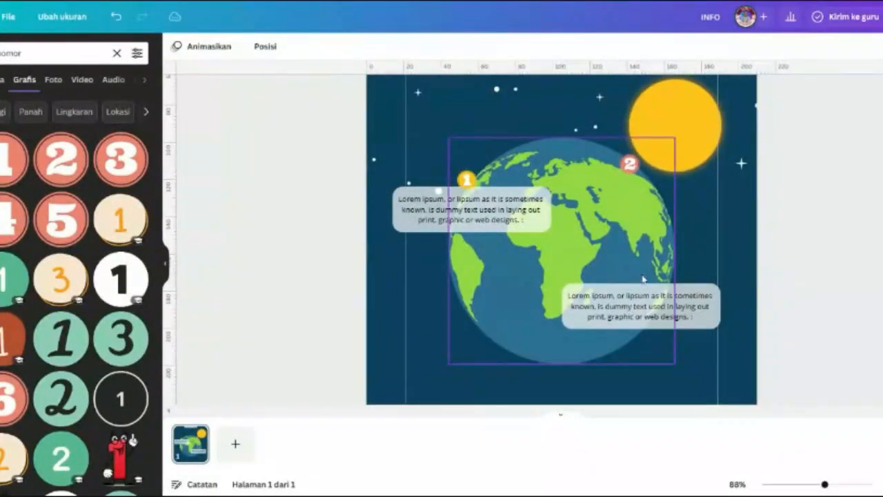
click(629, 163)
drag(629, 163, 640, 280)
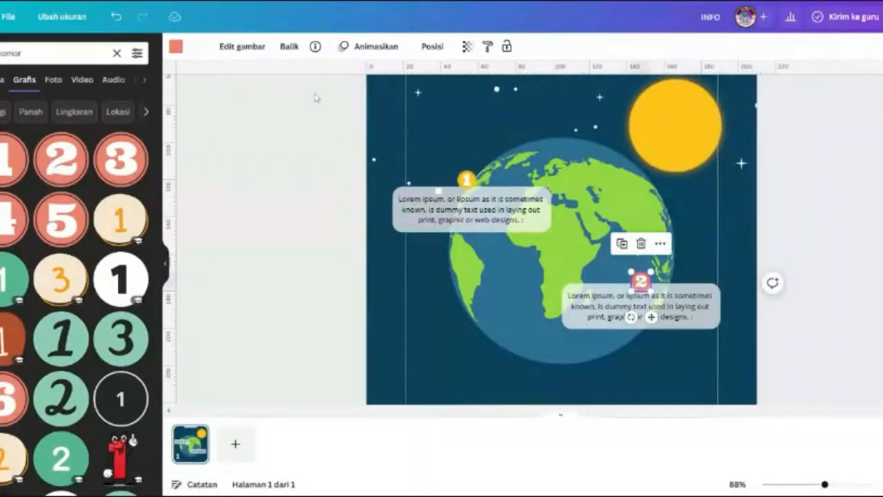
- Recolor the number 2 badge to the sun's yellow from the document colors
click(176, 47)
click(16, 145)
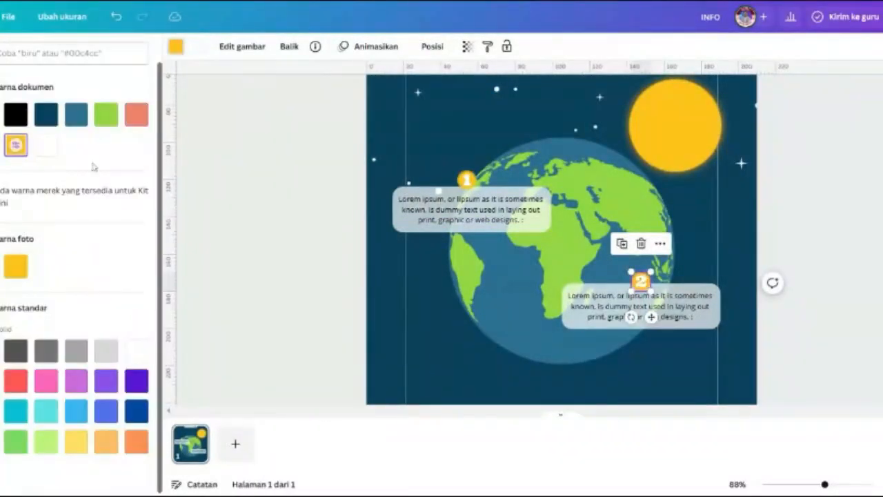
click(311, 223)
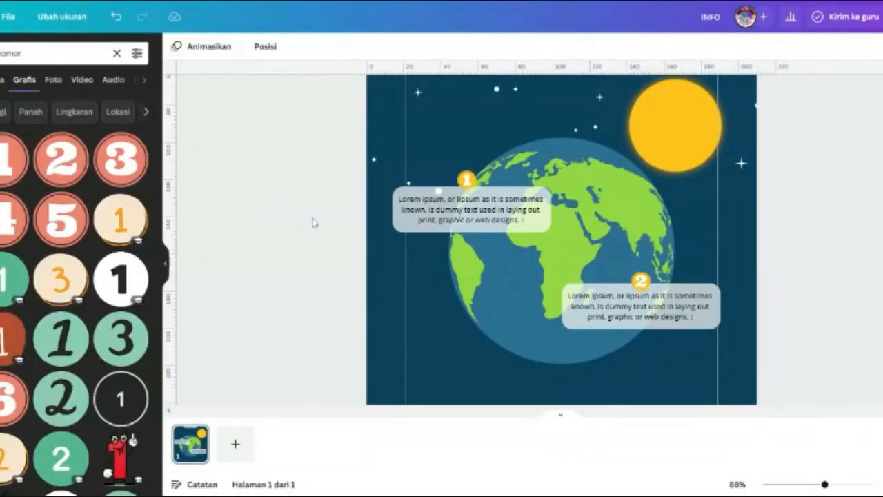
- Search the graphics for "garis" and browse the line designs
click(116, 54)
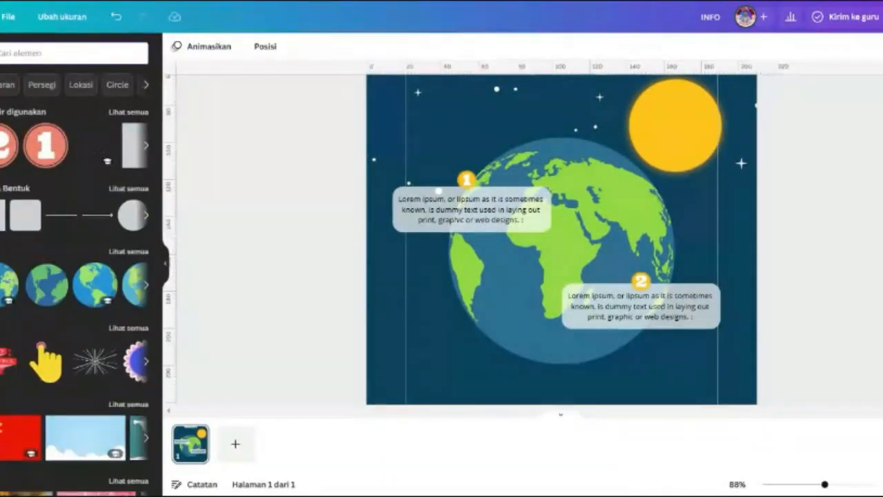
text(garis)
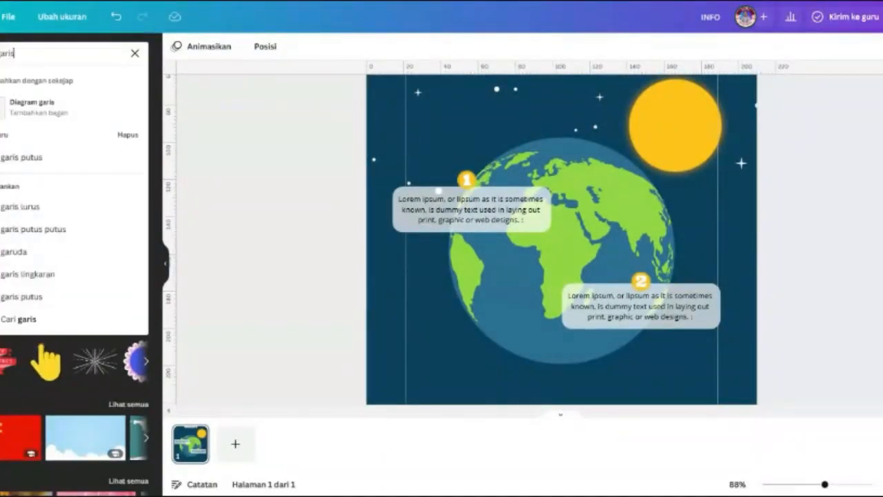
key(Return)
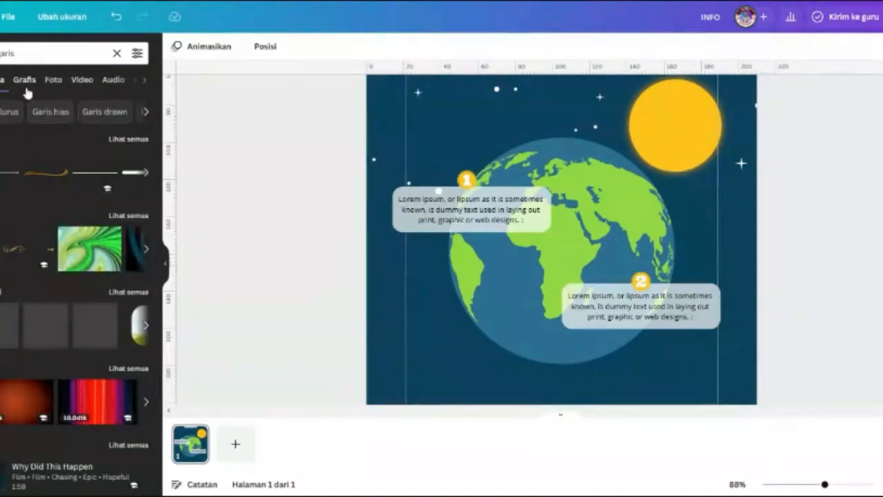
click(25, 81)
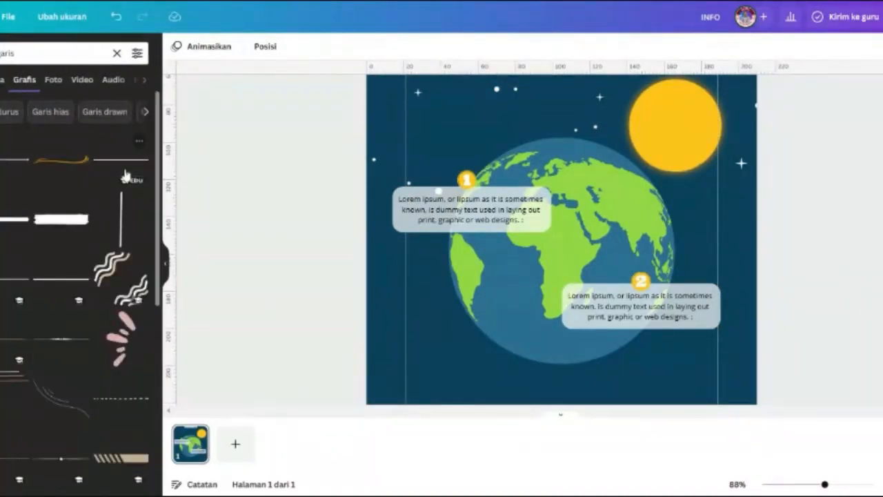
drag(159, 167, 165, 410)
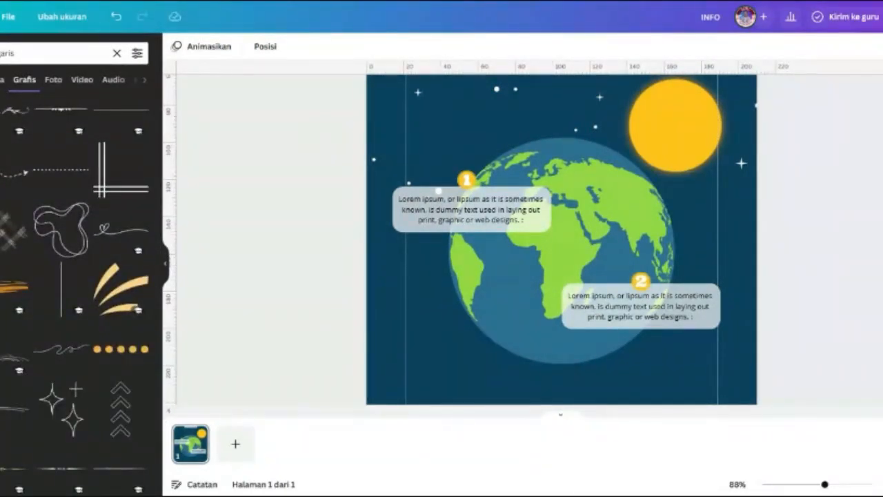
- Search for "garis panah", add the looping dashed arrow, and rotate and shrink it to lead from the first box to the second
double_click(7, 53)
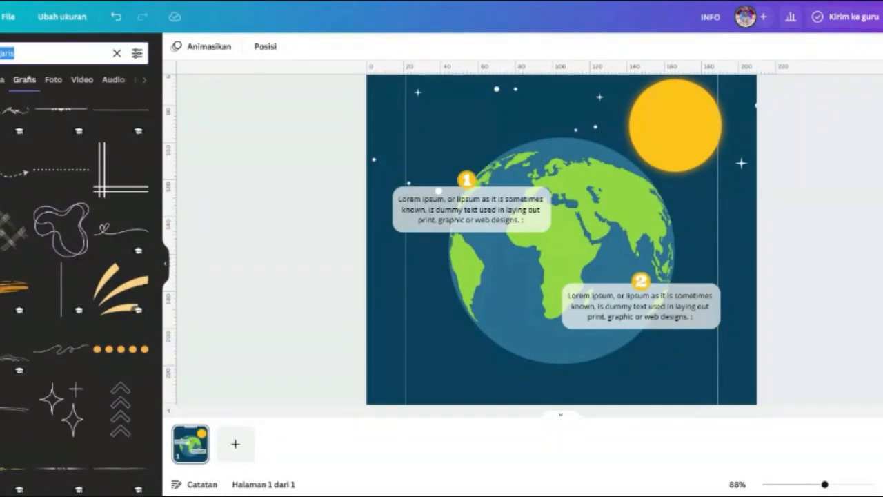
key(End)
text(panah)
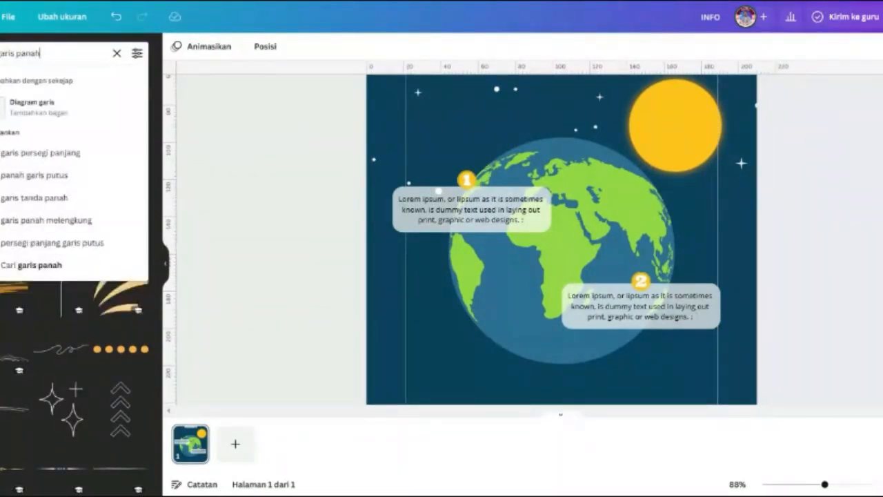
key(Return)
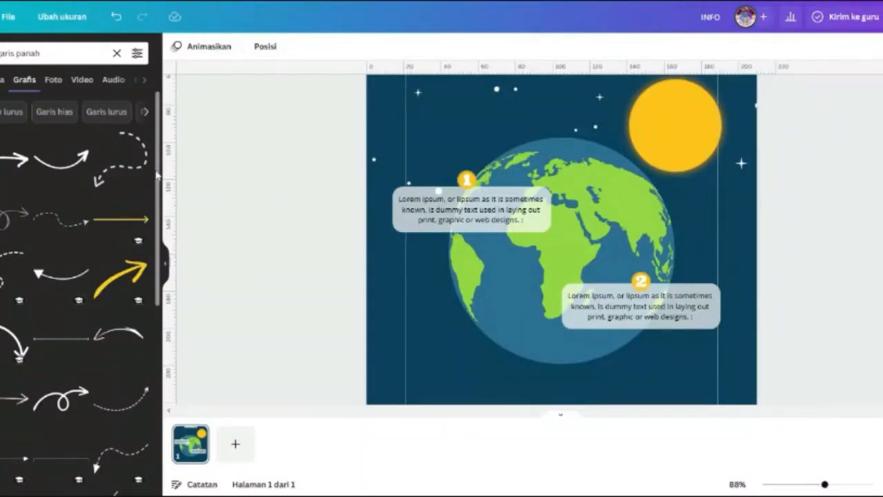
drag(160, 182, 161, 216)
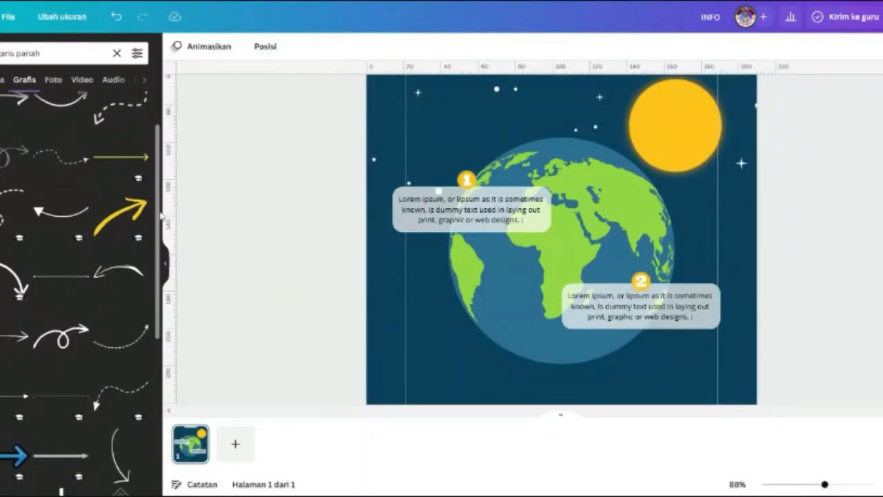
click(12, 210)
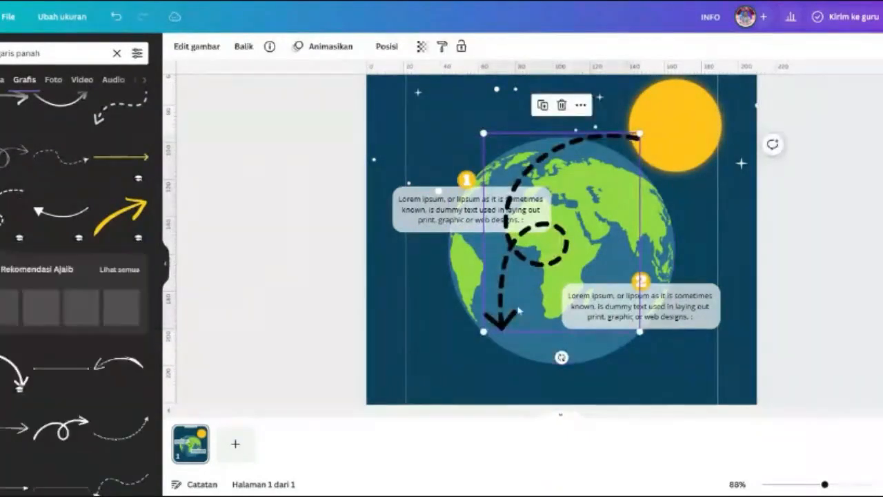
drag(562, 356, 674, 238)
drag(658, 314, 521, 269)
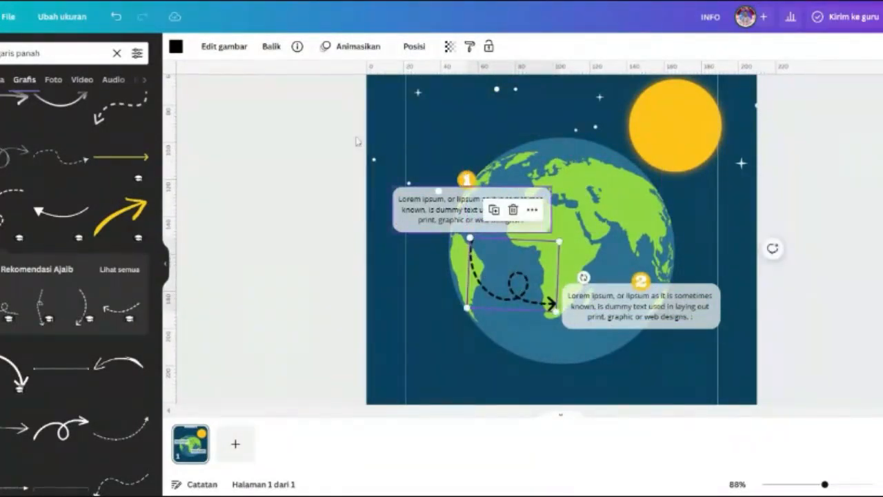
- Recolor the looping dashed arrow white and delete it from the page
click(176, 46)
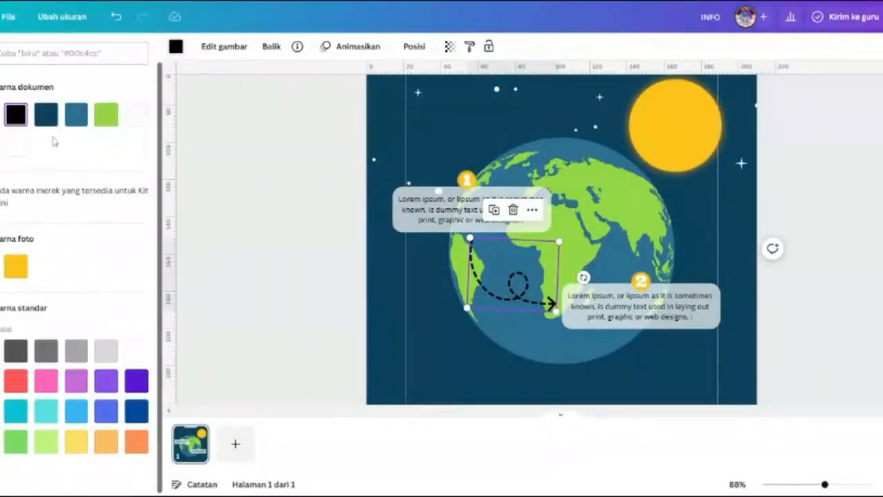
click(16, 145)
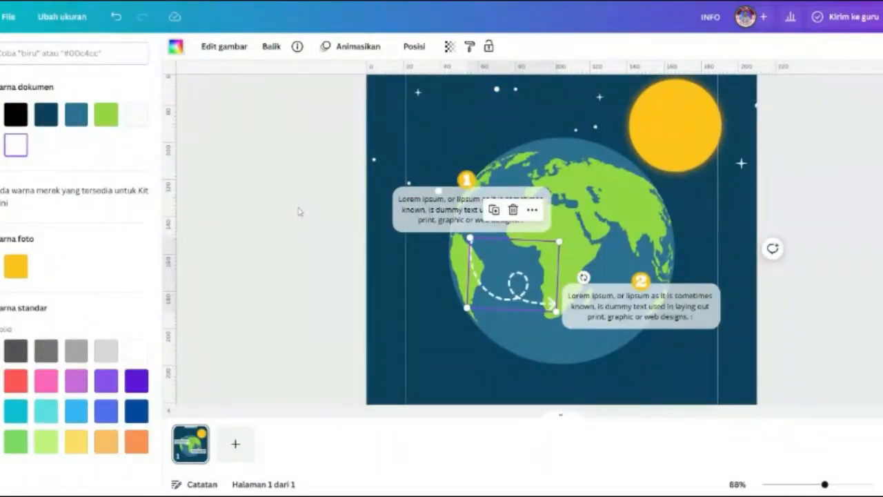
click(323, 215)
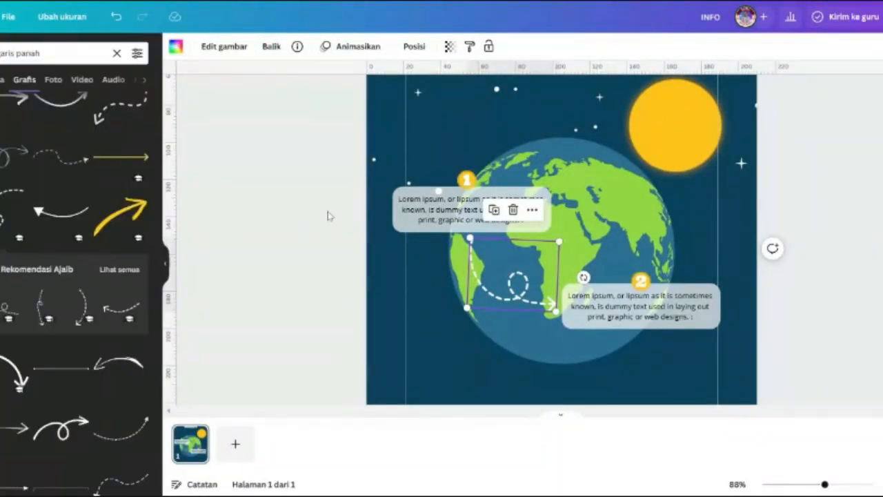
click(489, 276)
key(Delete)
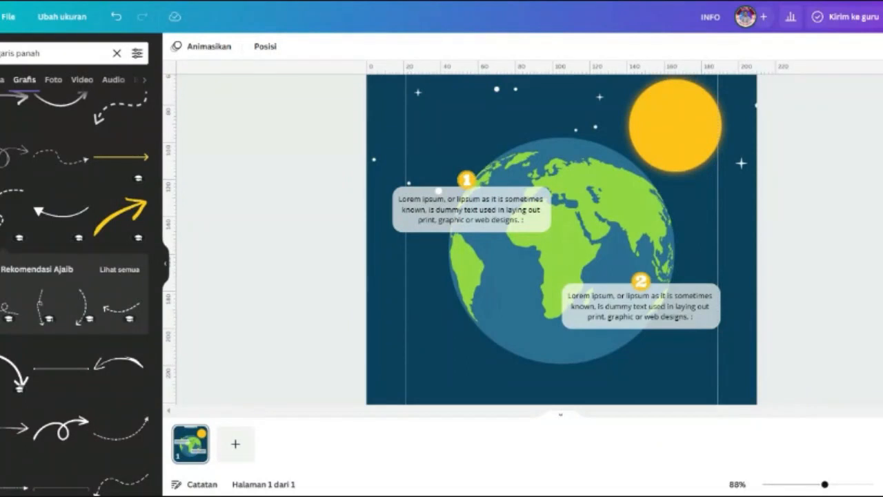
- Review the page layout from the title down to the empty area below the globe
scroll(561, 238, up, 2)
scroll(561, 239, down, 1)
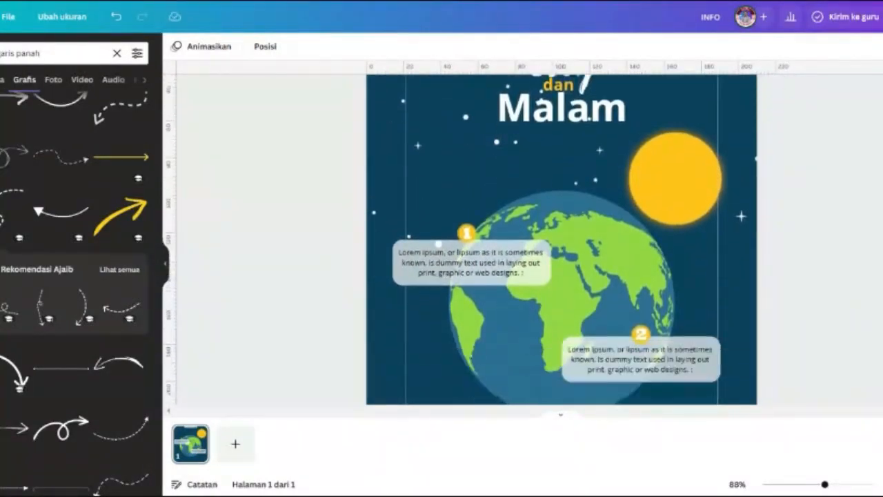
scroll(562, 239, down, 2)
scroll(561, 238, up, 1)
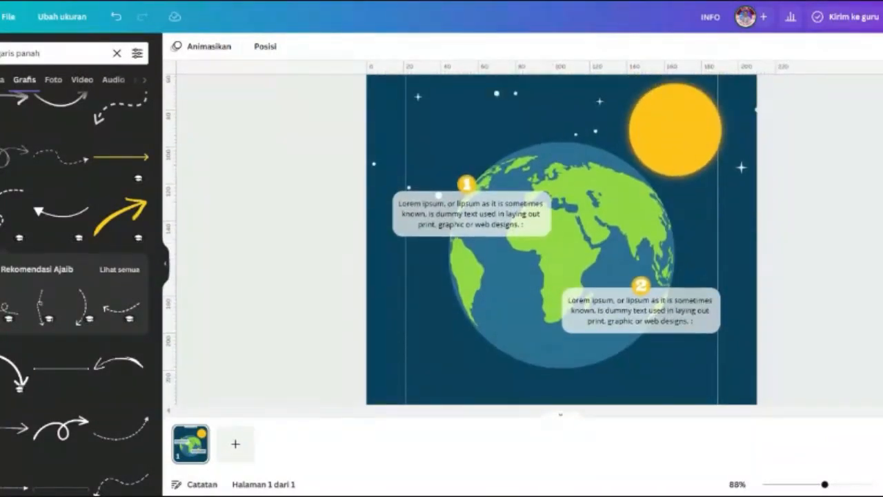
scroll(562, 239, down, 1)
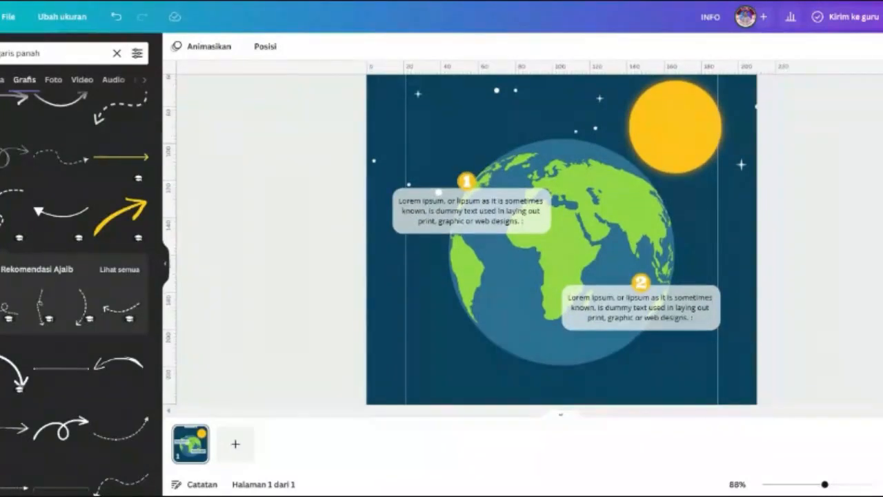
scroll(562, 239, up, 1)
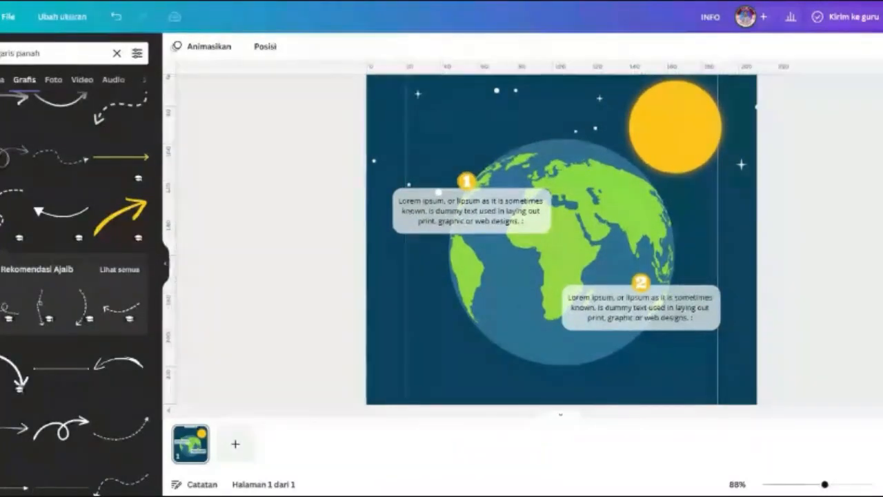
scroll(562, 239, up, 3)
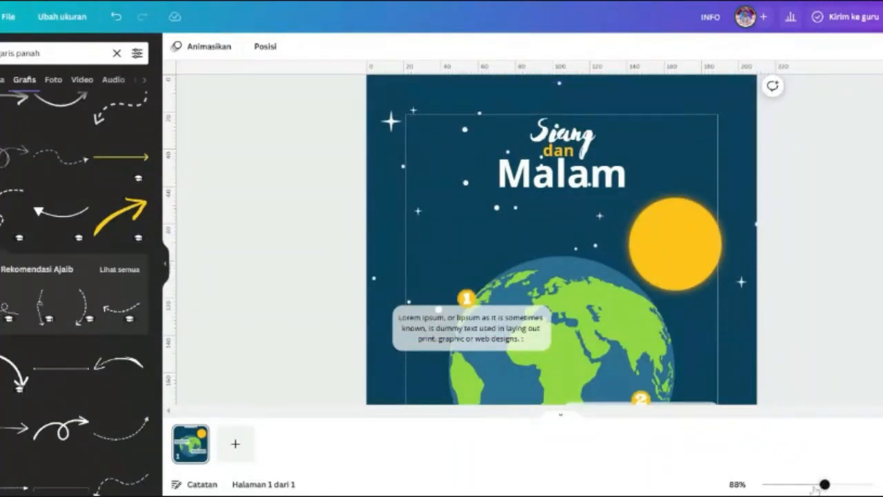
drag(816, 485, 805, 485)
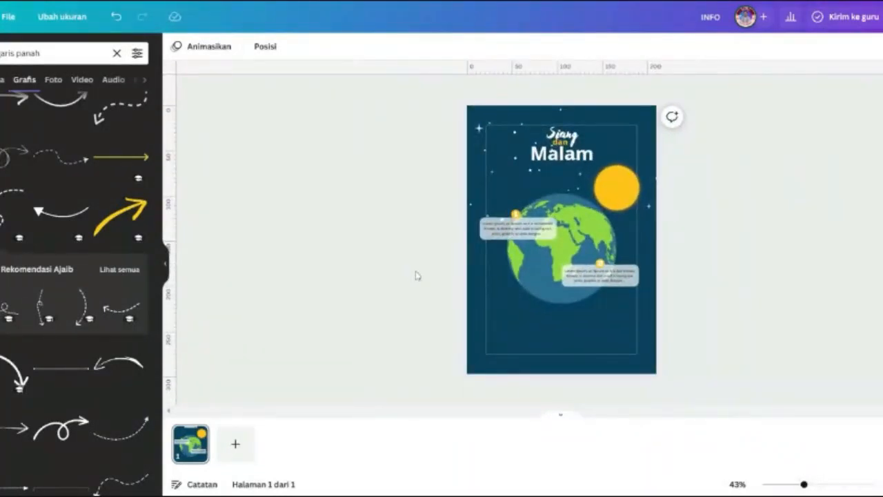
- Add a green square shape and stretch it into a thin full-width band along the page's bottom edge
click(117, 53)
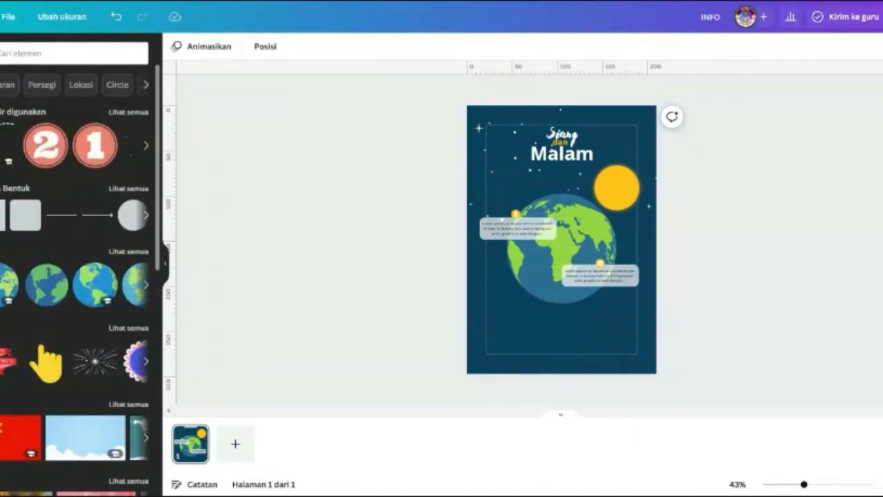
click(25, 214)
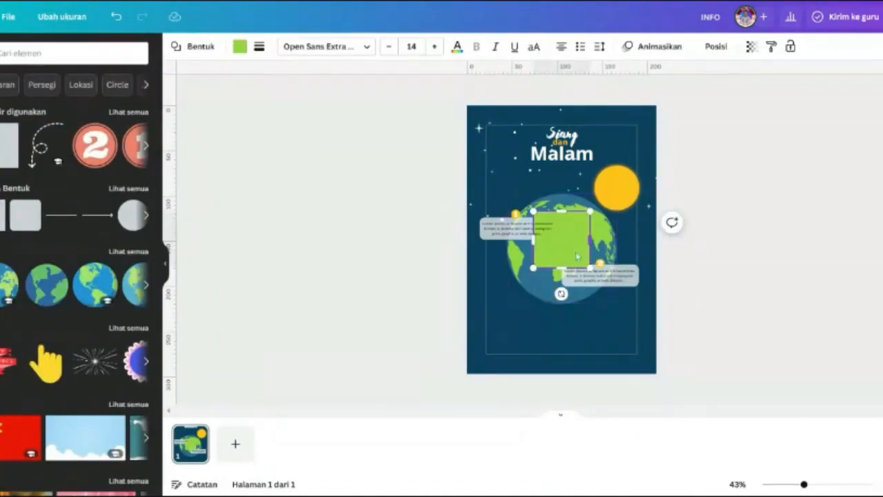
drag(562, 240, 503, 353)
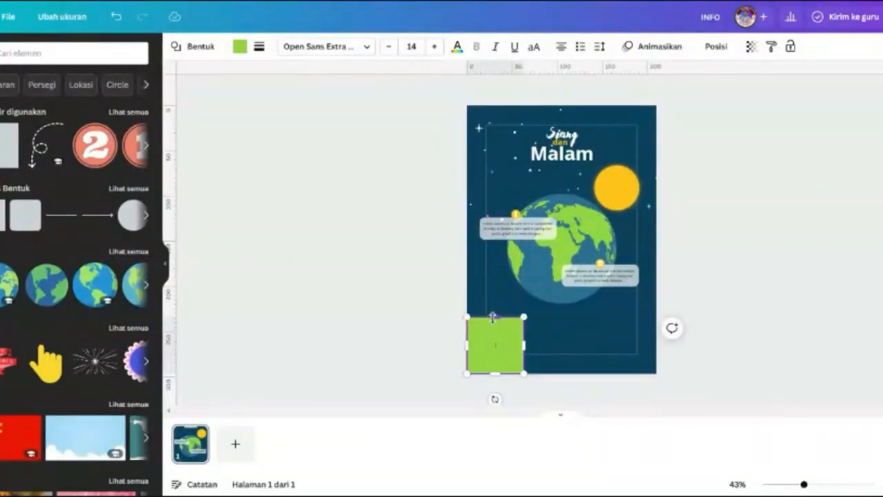
drag(496, 318, 656, 363)
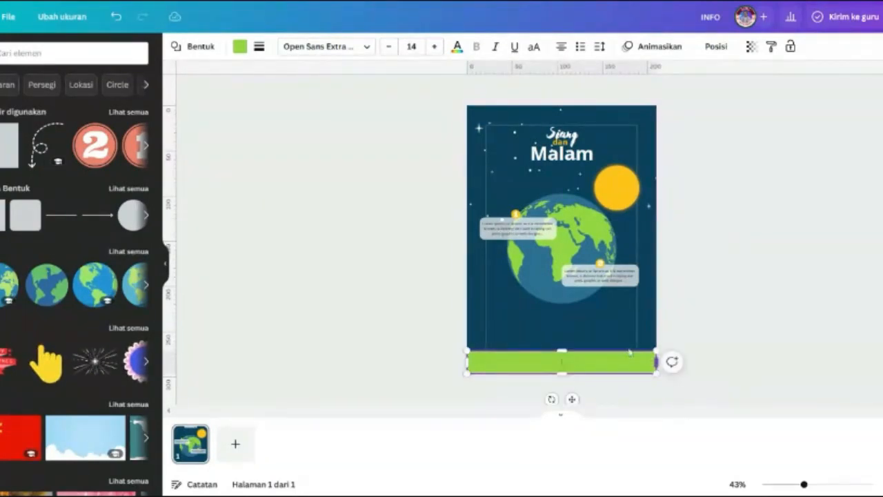
click(583, 328)
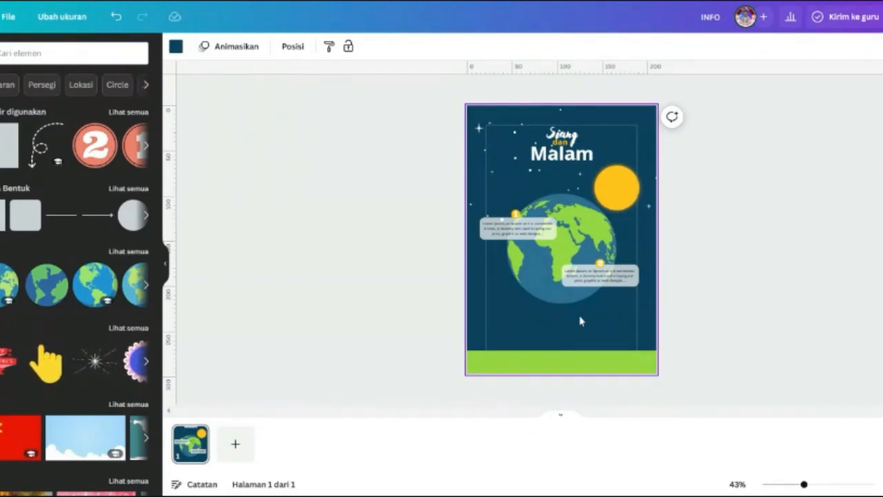
drag(804, 485, 812, 485)
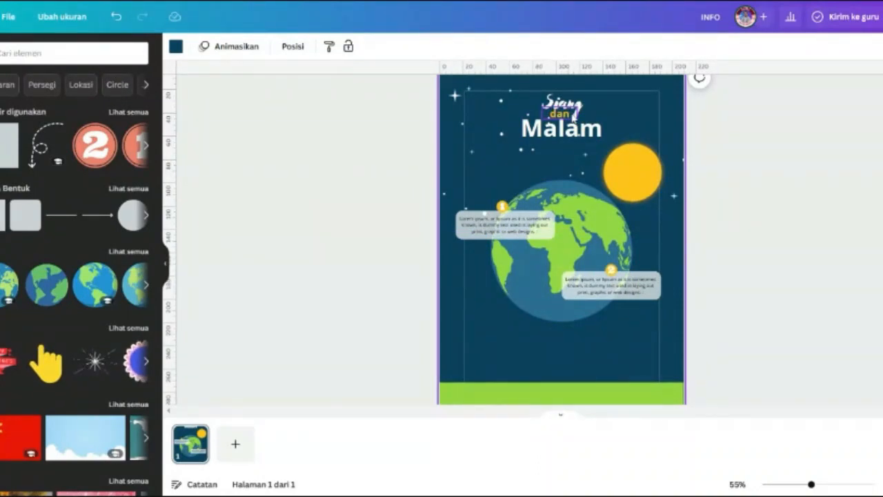
click(574, 116)
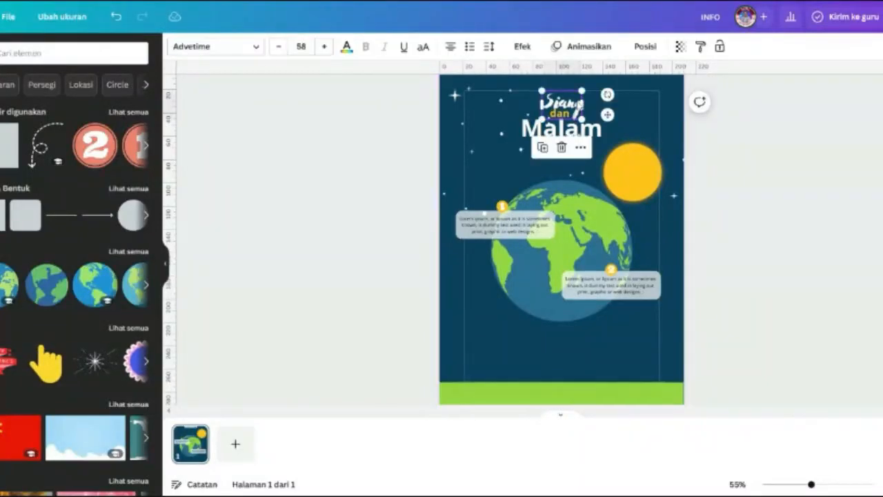
click(720, 198)
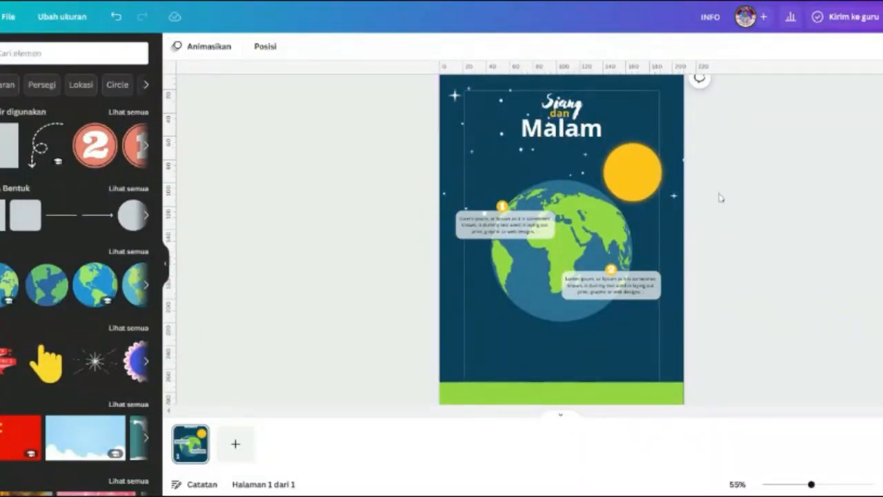